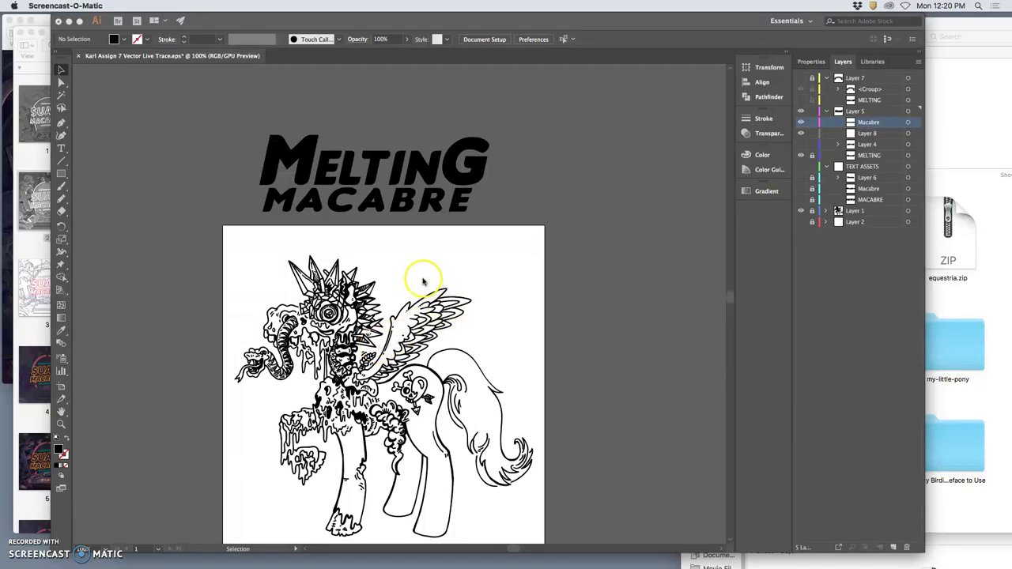
Step: Compare the straight MELTING MACABRE title with the arched melting artwork by toggling their layers
{"action": "scroll", "coordinate": [427, 261], "scroll_direction": "left", "scroll_amount": 5}
{"action": "scroll", "coordinate": [484, 209], "scroll_direction": "right", "scroll_amount": 2}
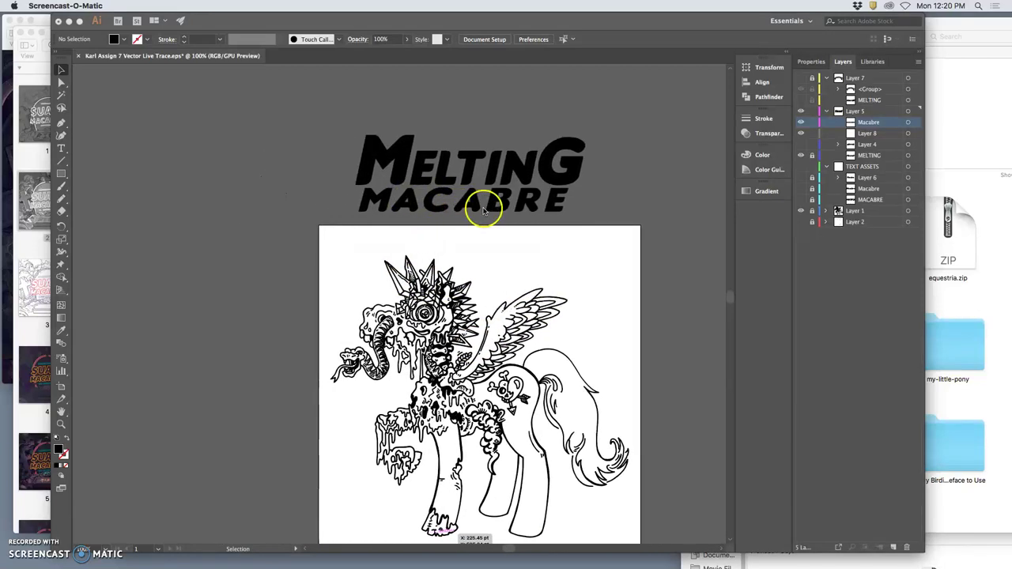
{"action": "scroll", "coordinate": [484, 209], "scroll_direction": "right", "scroll_amount": 2}
{"action": "left_click", "coordinate": [800, 79]}
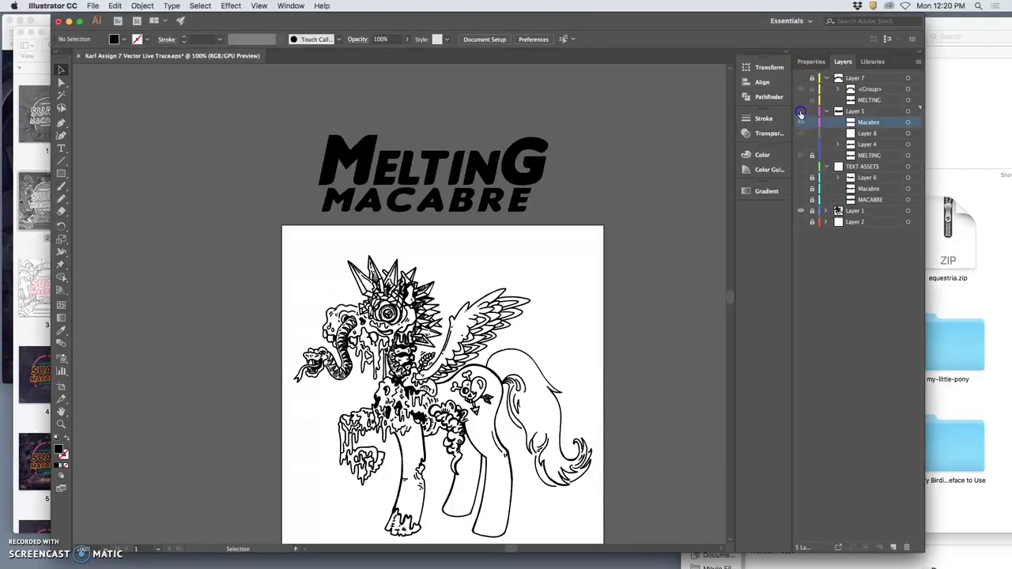
{"action": "left_click", "coordinate": [800, 111]}
{"action": "left_click", "coordinate": [800, 79]}
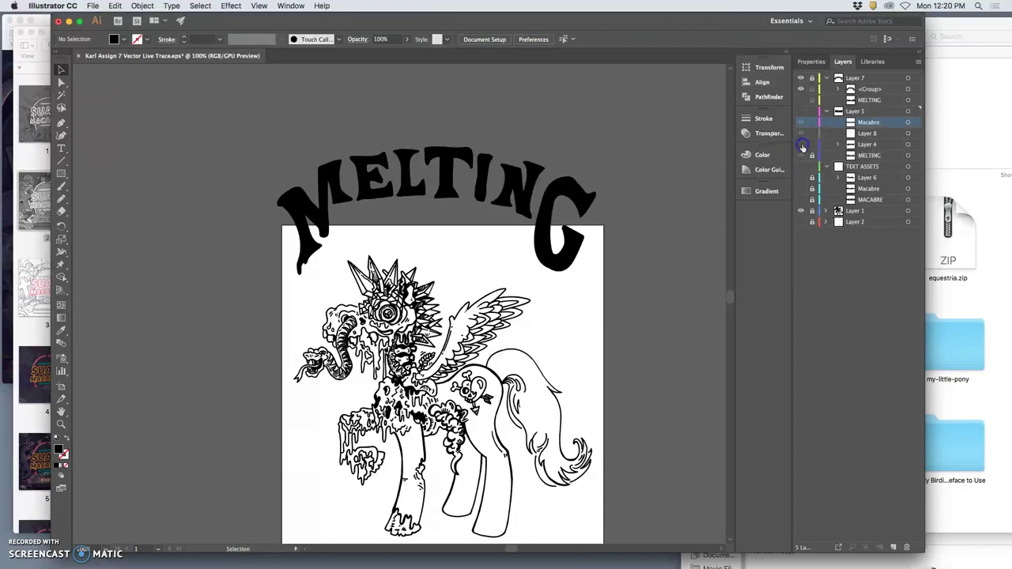
{"action": "left_click", "coordinate": [801, 112]}
{"action": "left_click", "coordinate": [801, 111]}
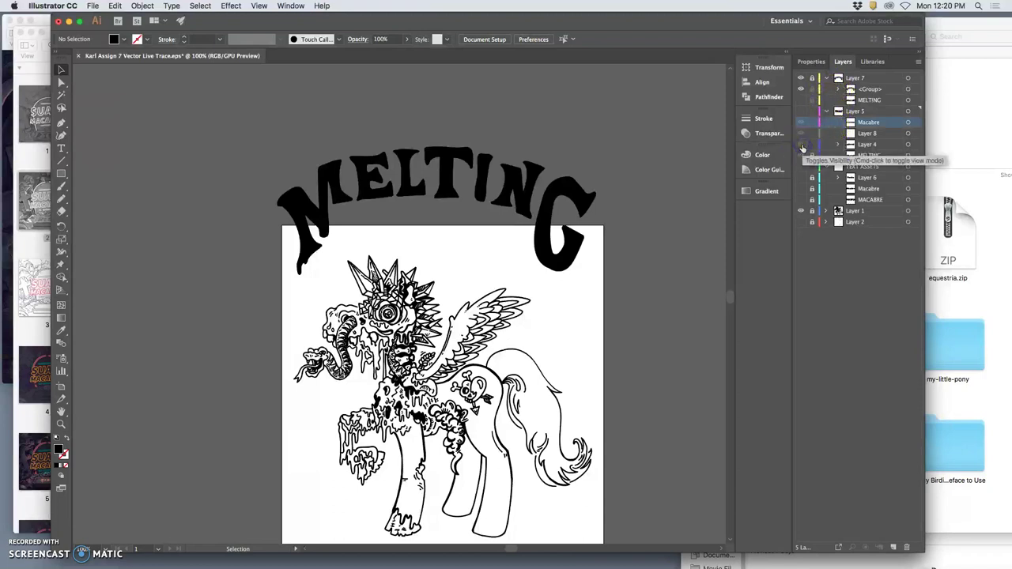
{"action": "left_click", "coordinate": [802, 113]}
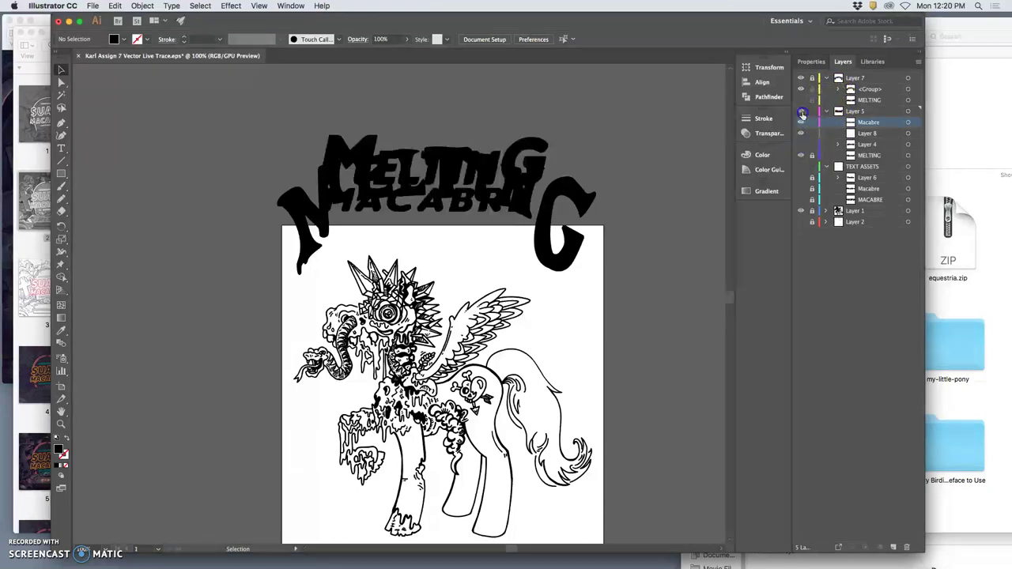
{"action": "left_click", "coordinate": [801, 124]}
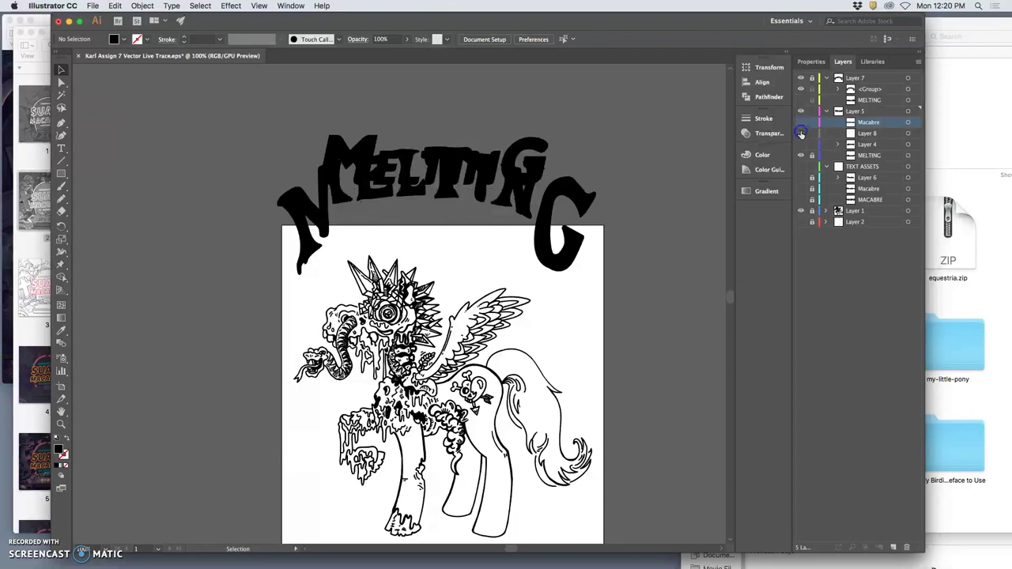
Step: Toggle the Layer 8, MACABRE and MELTING sublayers, hide the arched artwork and re-expand Layer 5
{"action": "left_click", "coordinate": [801, 132]}
{"action": "left_click", "coordinate": [801, 124]}
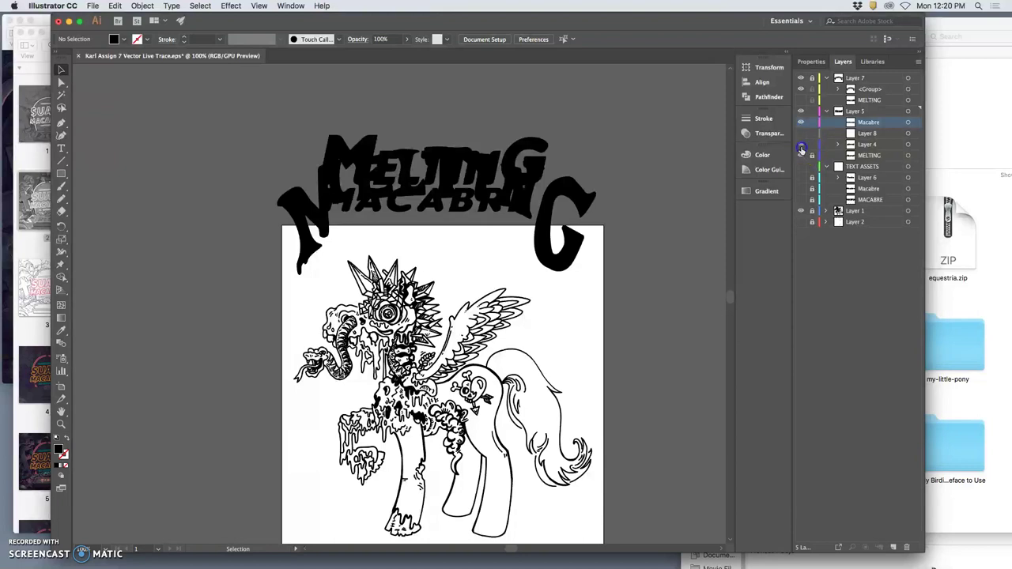
{"action": "left_click", "coordinate": [801, 149]}
{"action": "left_click", "coordinate": [801, 150]}
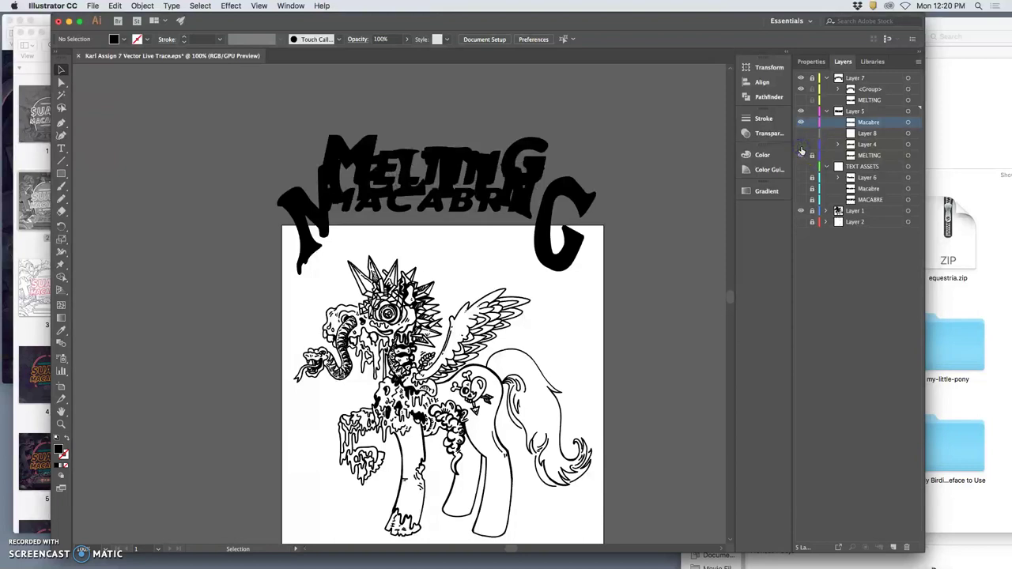
{"action": "left_click", "coordinate": [801, 79]}
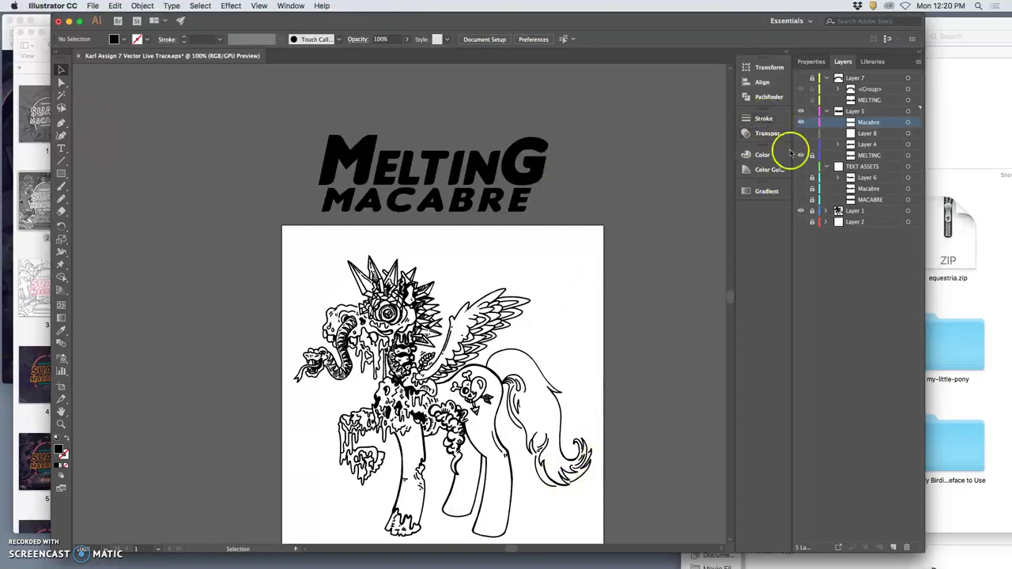
{"action": "left_click", "coordinate": [802, 112]}
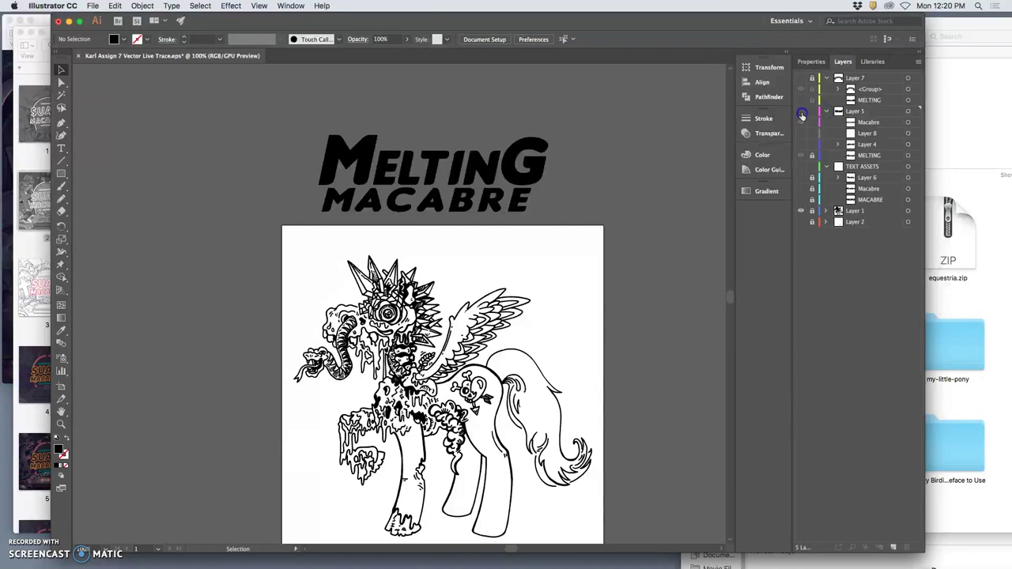
{"action": "left_click", "coordinate": [830, 116]}
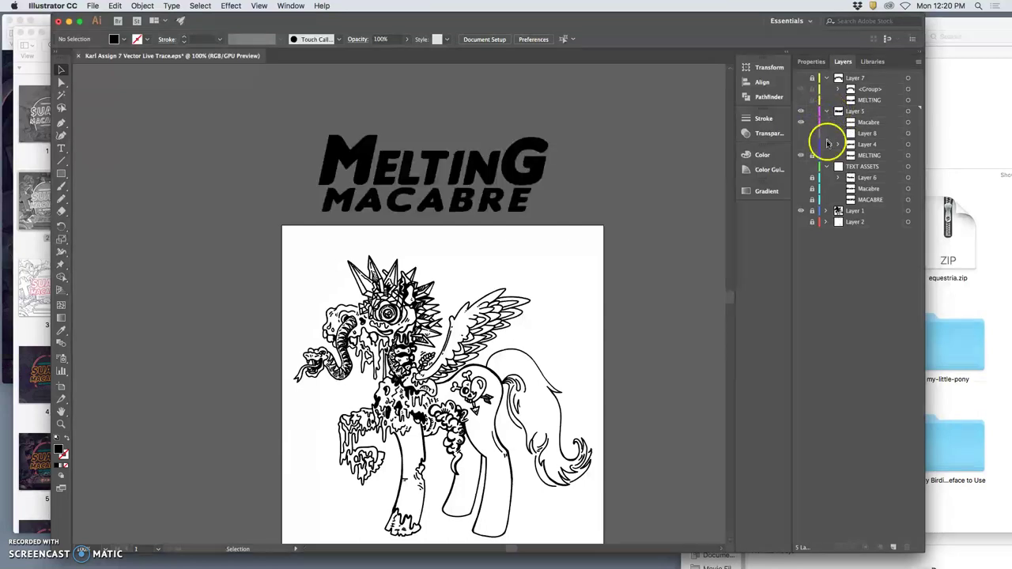
{"action": "left_click", "coordinate": [827, 114]}
{"action": "left_click", "coordinate": [827, 115]}
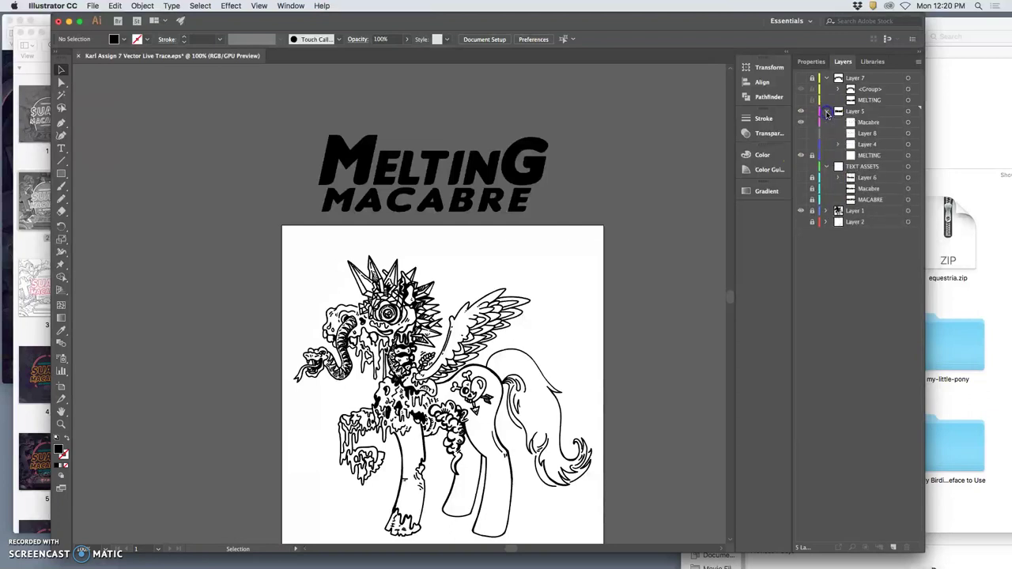
Step: Select all of the MELTING MACABRE text on Layer 5, checking the Layer 4 offset copy
{"action": "left_click", "coordinate": [908, 112]}
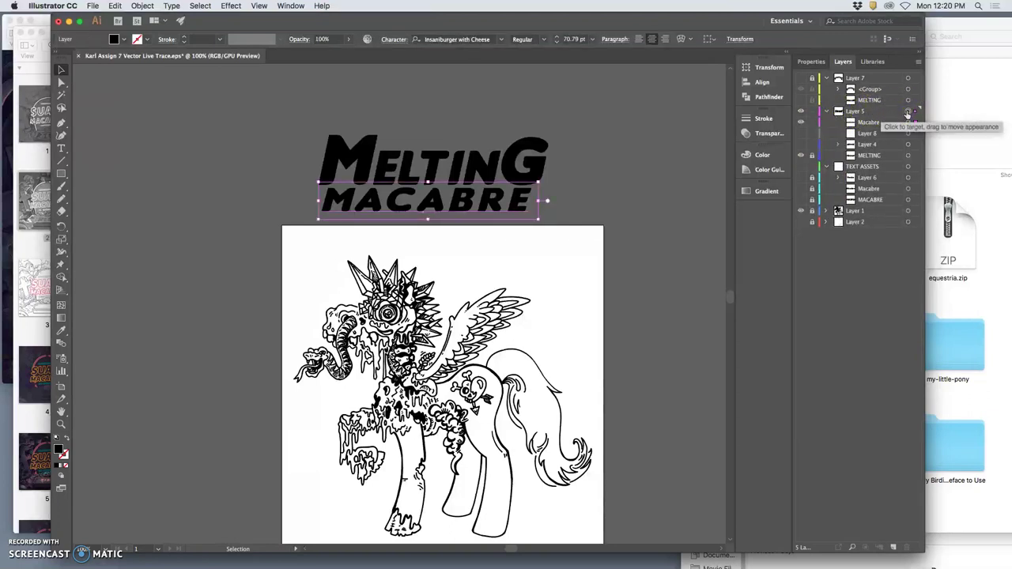
{"action": "left_click", "coordinate": [867, 130]}
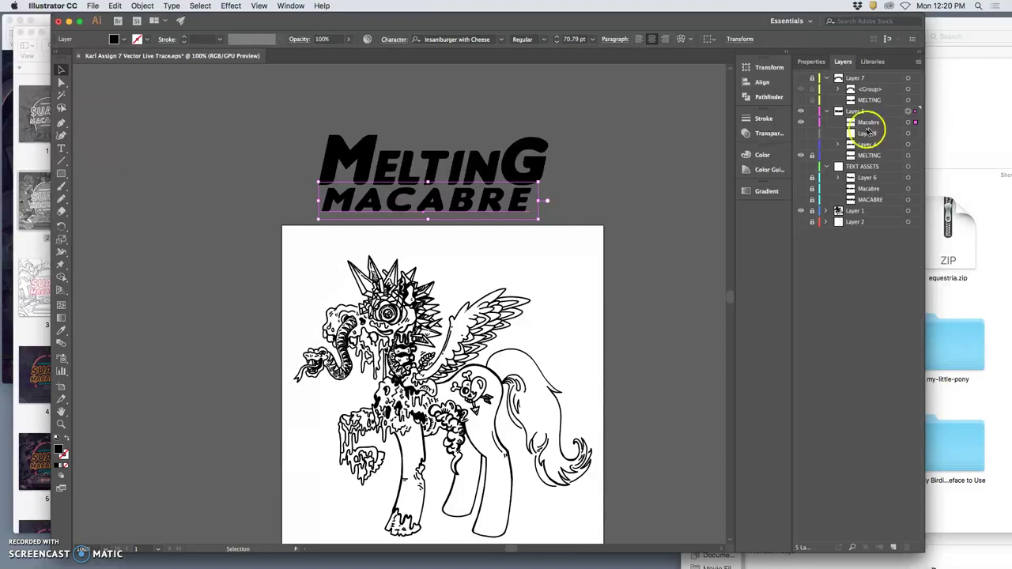
{"action": "left_click", "coordinate": [801, 112]}
{"action": "left_click", "coordinate": [801, 113]}
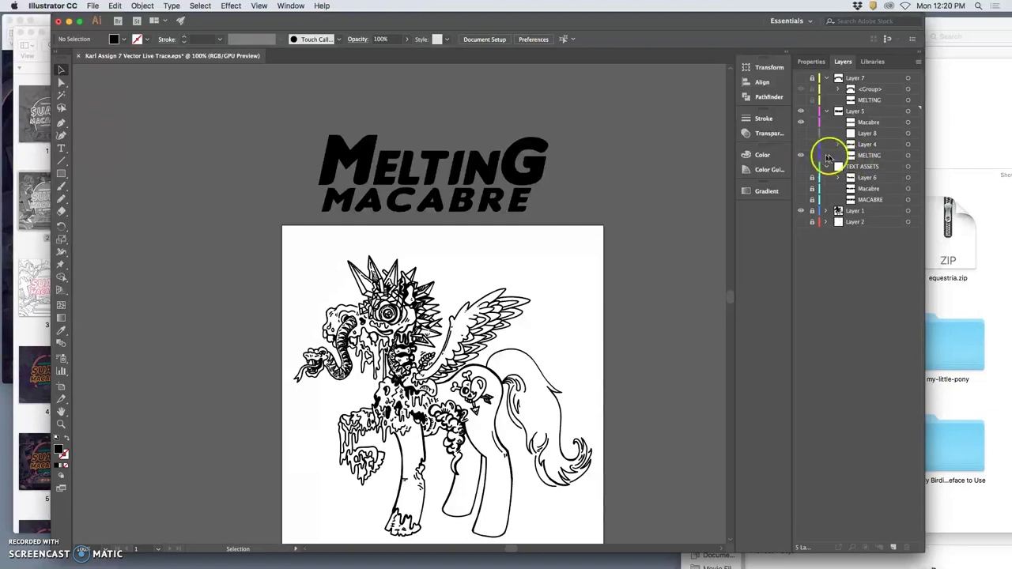
{"action": "left_click", "coordinate": [801, 142]}
{"action": "left_click", "coordinate": [801, 143]}
{"action": "left_click", "coordinate": [907, 110]}
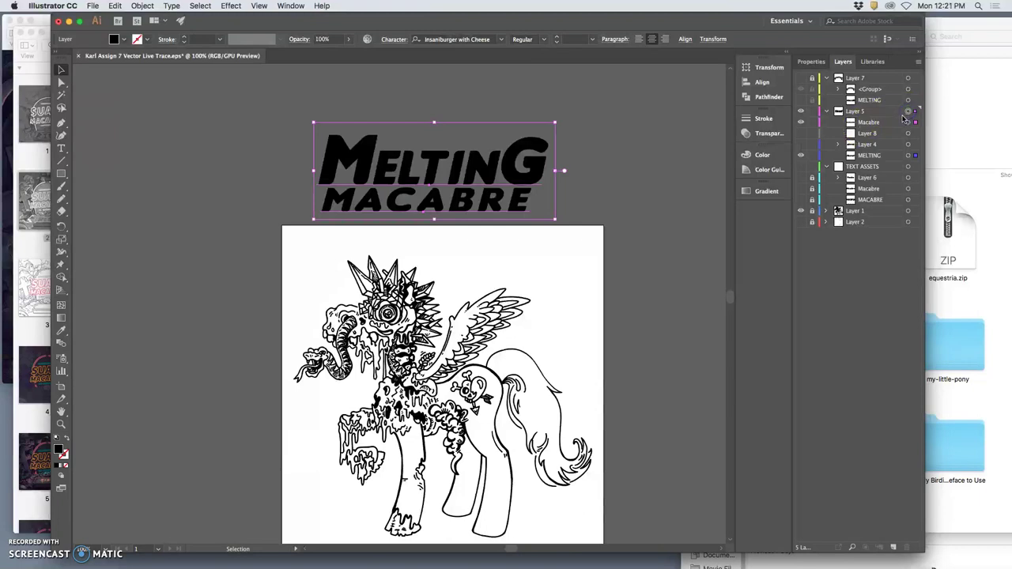
Step: Paste the title in place onto a new Layer 9 and expand its text sublayers
{"action": "left_click", "coordinate": [827, 111]}
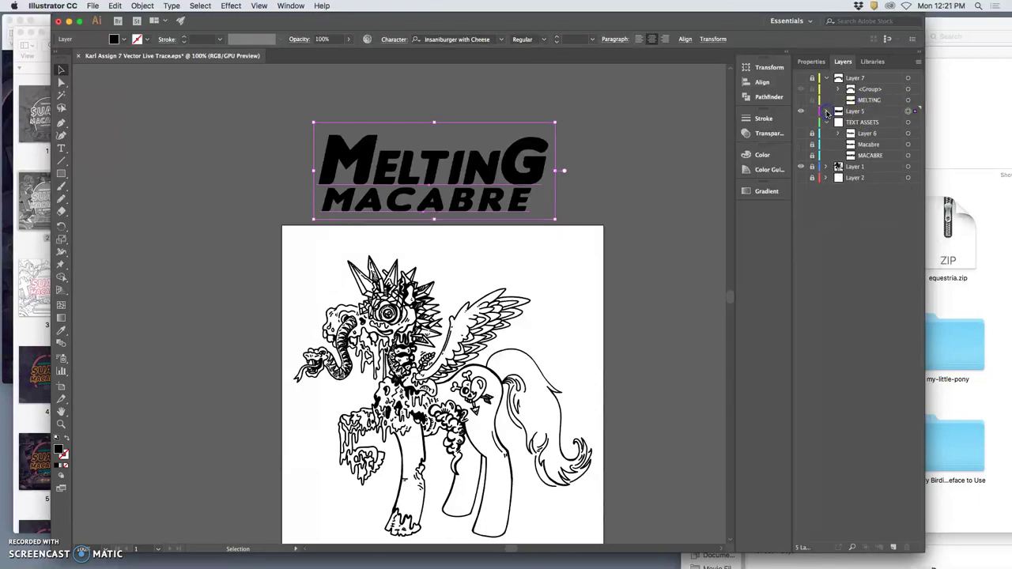
{"action": "left_click", "coordinate": [894, 546]}
{"action": "left_click", "coordinate": [113, 6]}
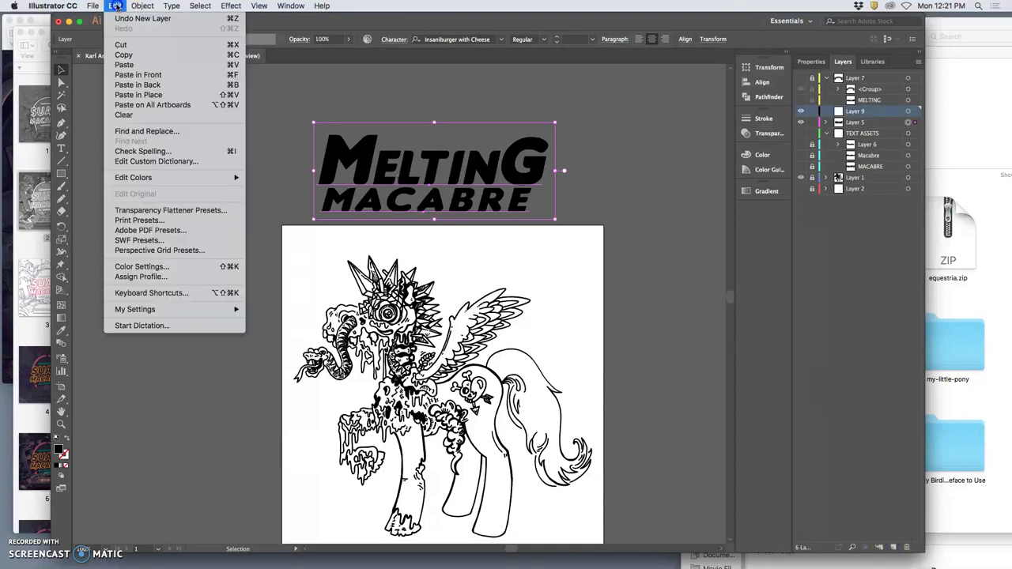
{"action": "left_click", "coordinate": [134, 96]}
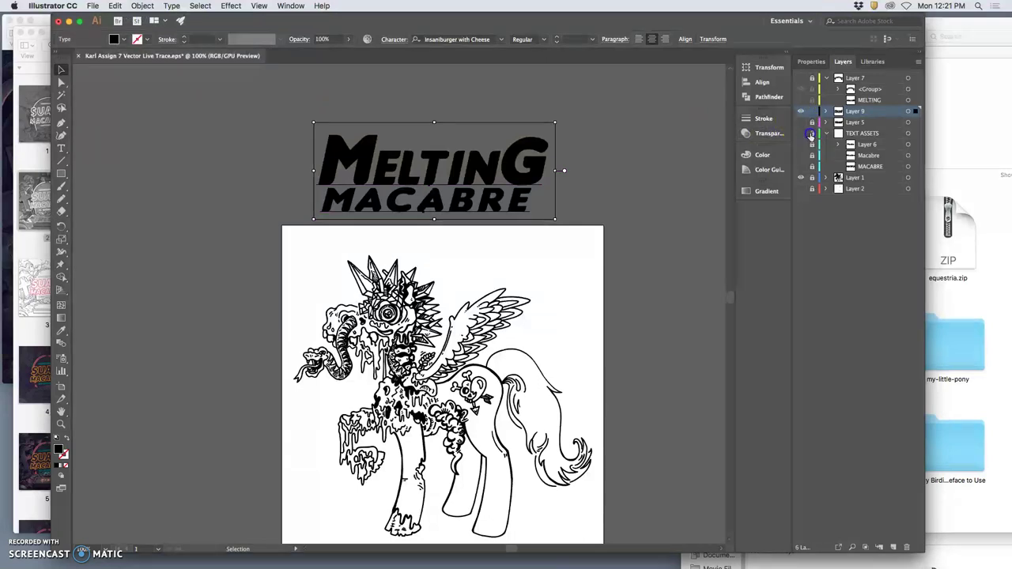
{"action": "left_click", "coordinate": [801, 134]}
{"action": "left_click", "coordinate": [800, 134]}
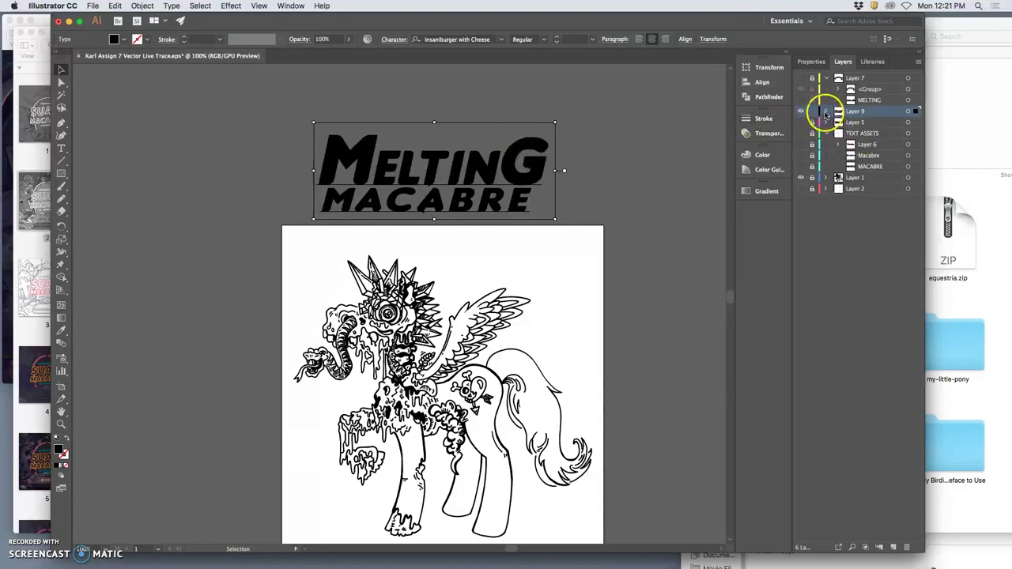
{"action": "left_click", "coordinate": [827, 111]}
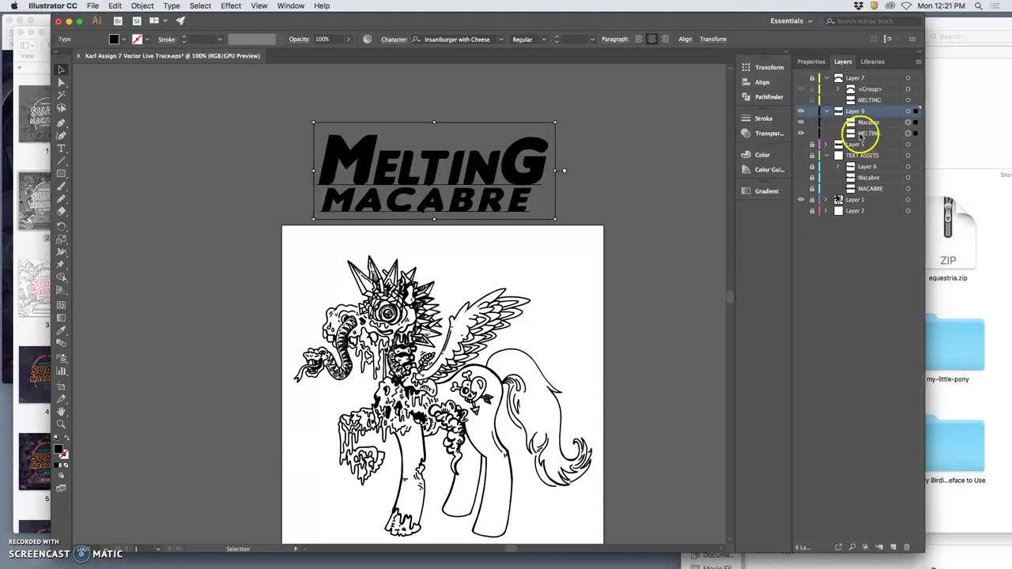
Step: Convert the MELTING text on Layer 9 to outlines and expand the resulting letter group
{"action": "left_click", "coordinate": [908, 133]}
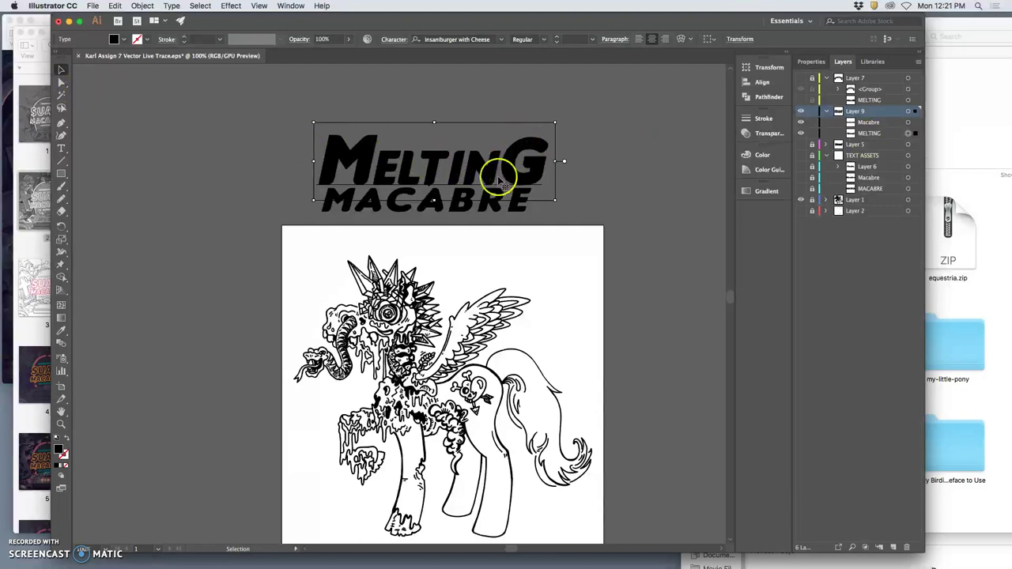
{"action": "right_click", "coordinate": [451, 186]}
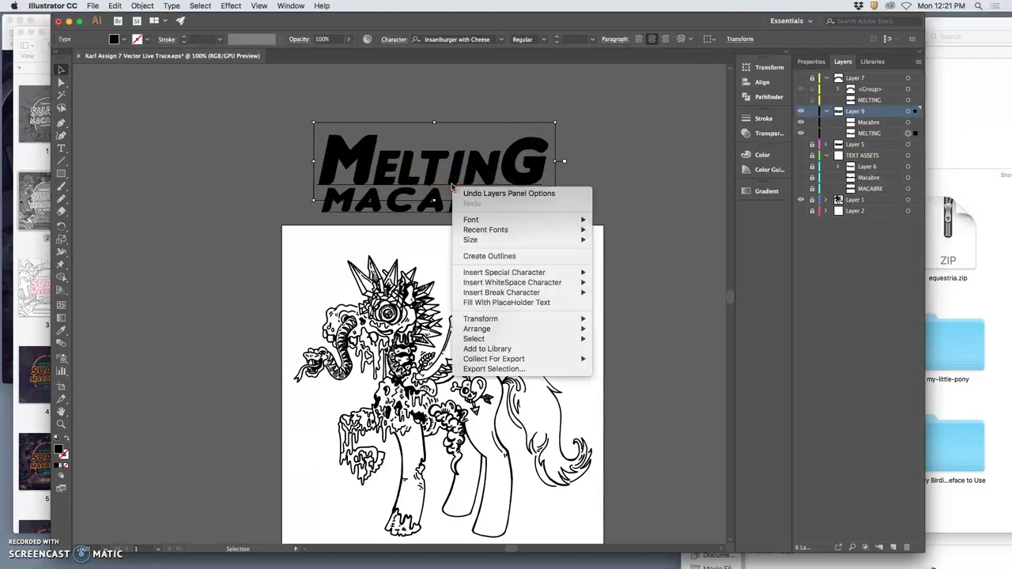
{"action": "left_click", "coordinate": [499, 223]}
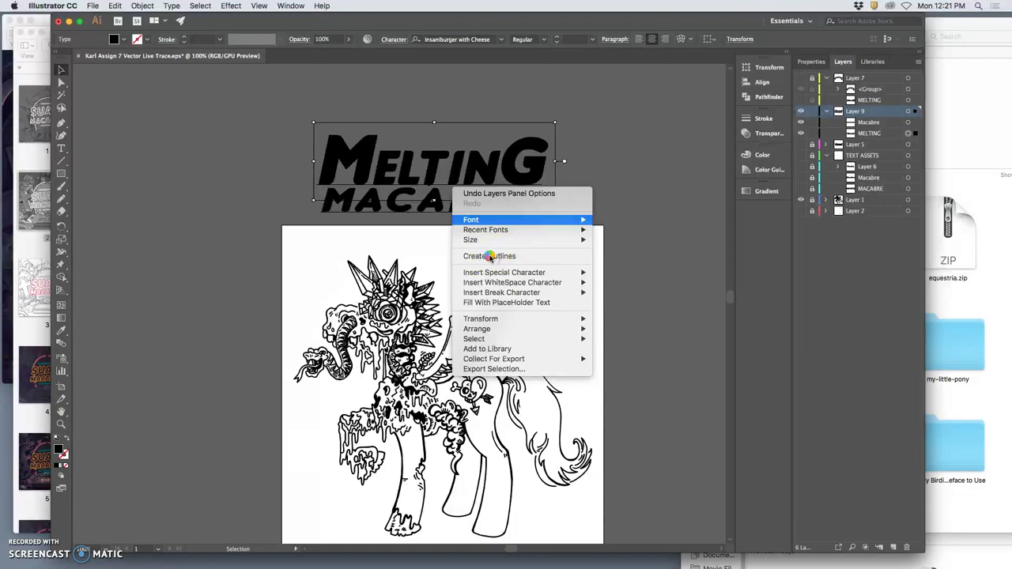
{"action": "left_click", "coordinate": [488, 256]}
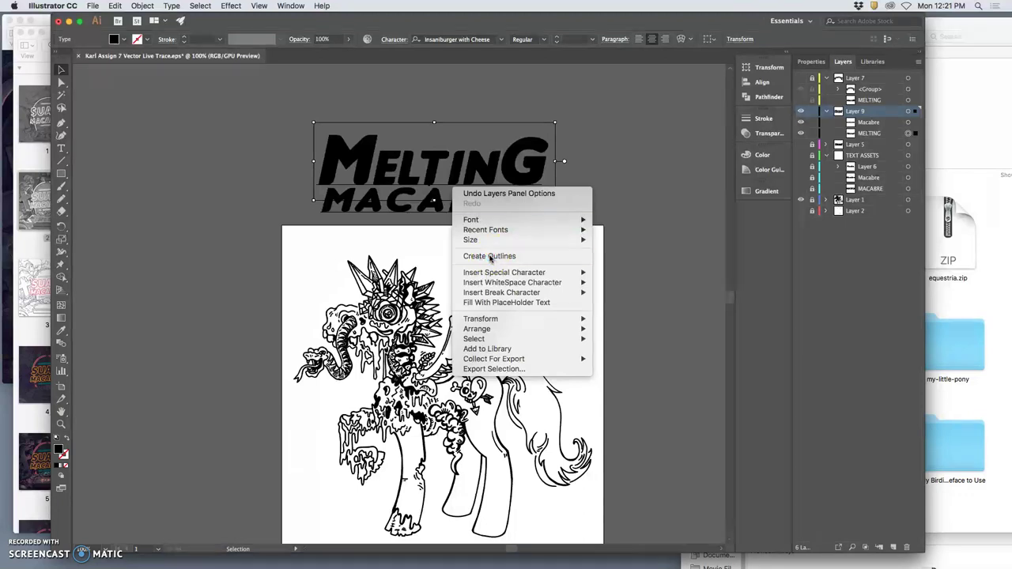
{"action": "left_click", "coordinate": [484, 177]}
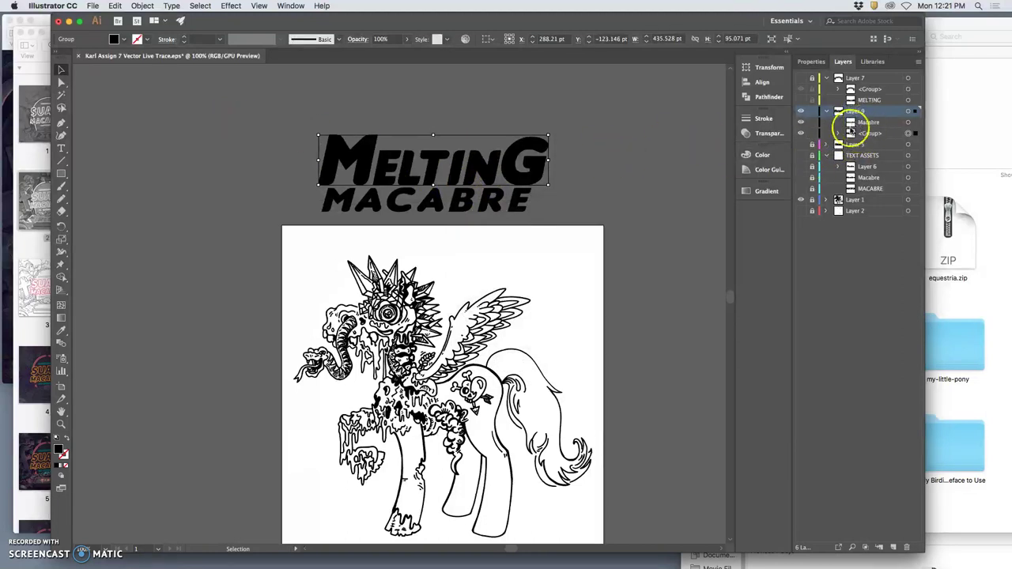
{"action": "left_click", "coordinate": [840, 133]}
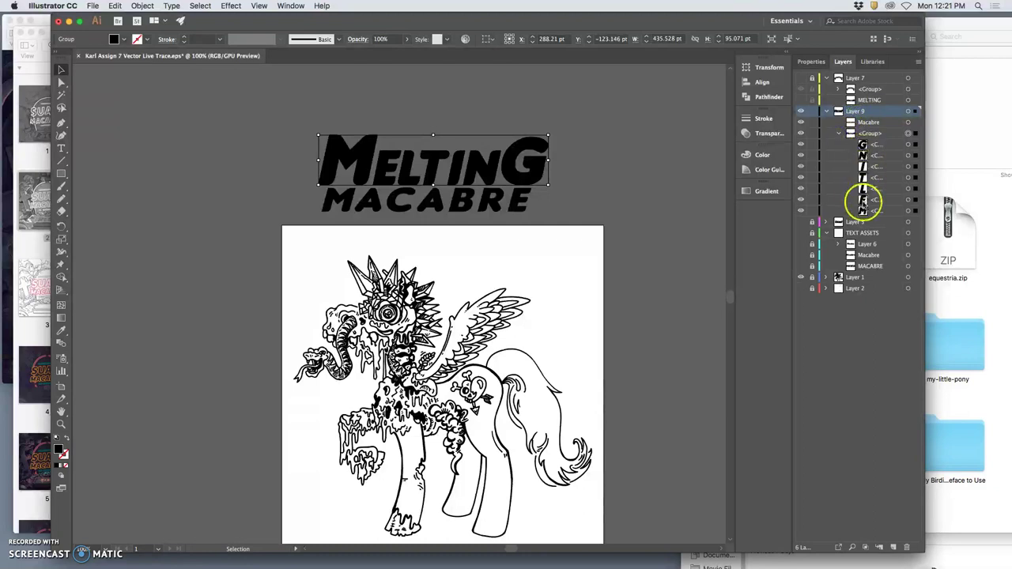
Step: Move the M down-left beside MACABRE and the G down and to the right
{"action": "left_click", "coordinate": [909, 210]}
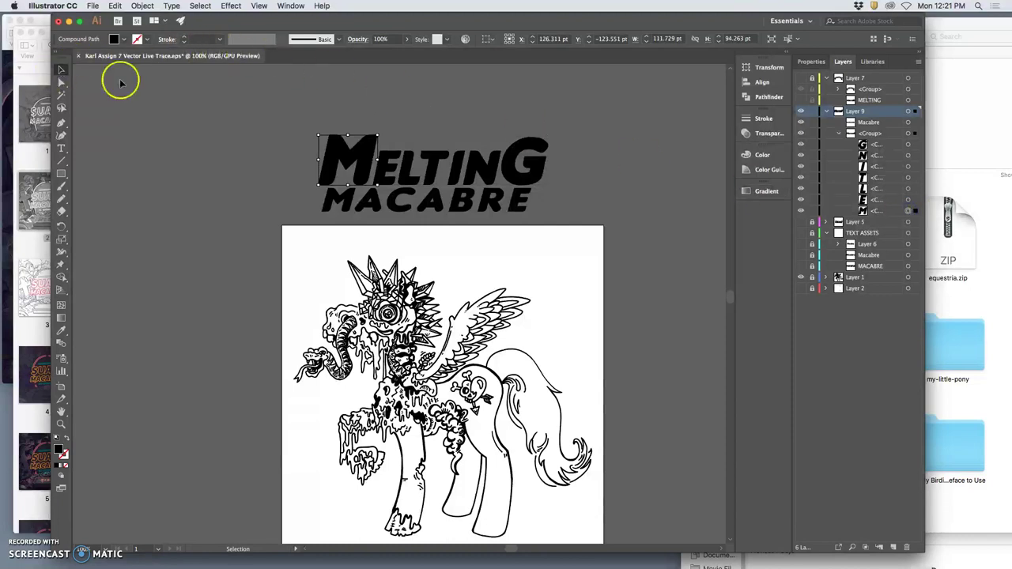
{"action": "left_click_drag", "start_coordinate": [368, 162], "coordinate": [315, 192]}
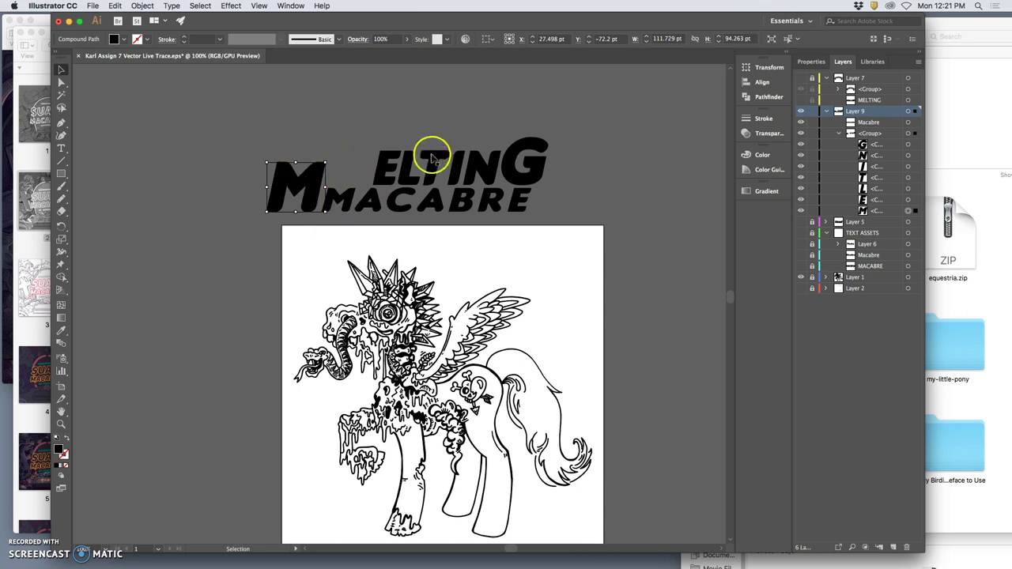
{"action": "left_click", "coordinate": [908, 145]}
{"action": "left_click_drag", "start_coordinate": [536, 149], "coordinate": [573, 176]}
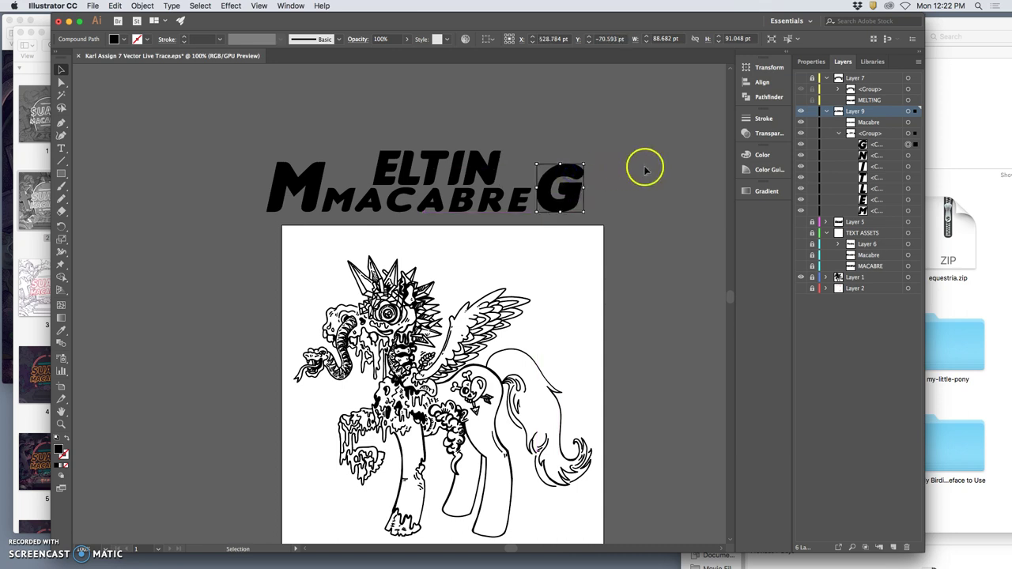
Step: Stretch the ELTIN letters wider to the left and enlarge the G
{"action": "left_click", "coordinate": [909, 155]}
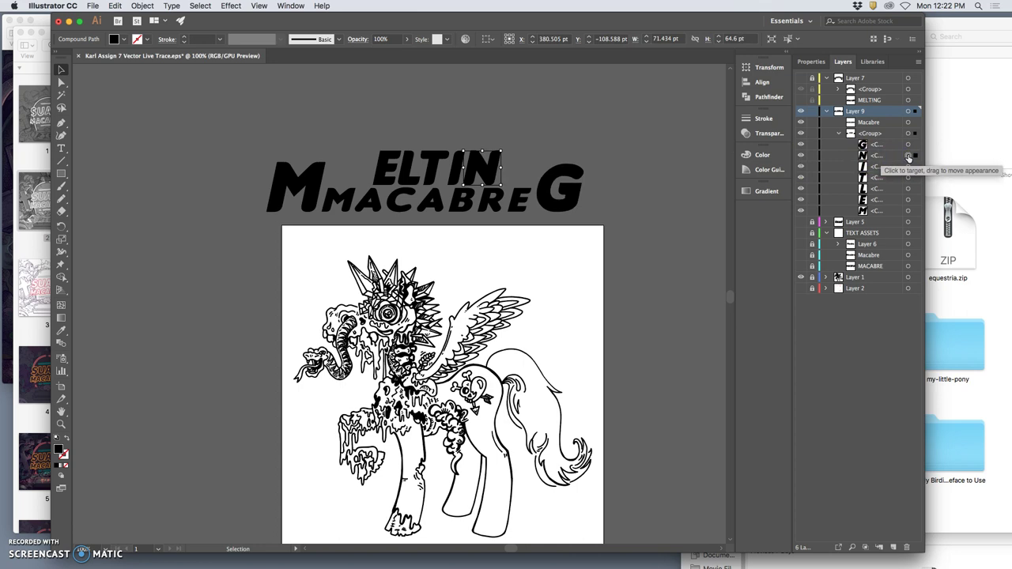
{"action": "left_click", "coordinate": [908, 167], "text": "shift"}
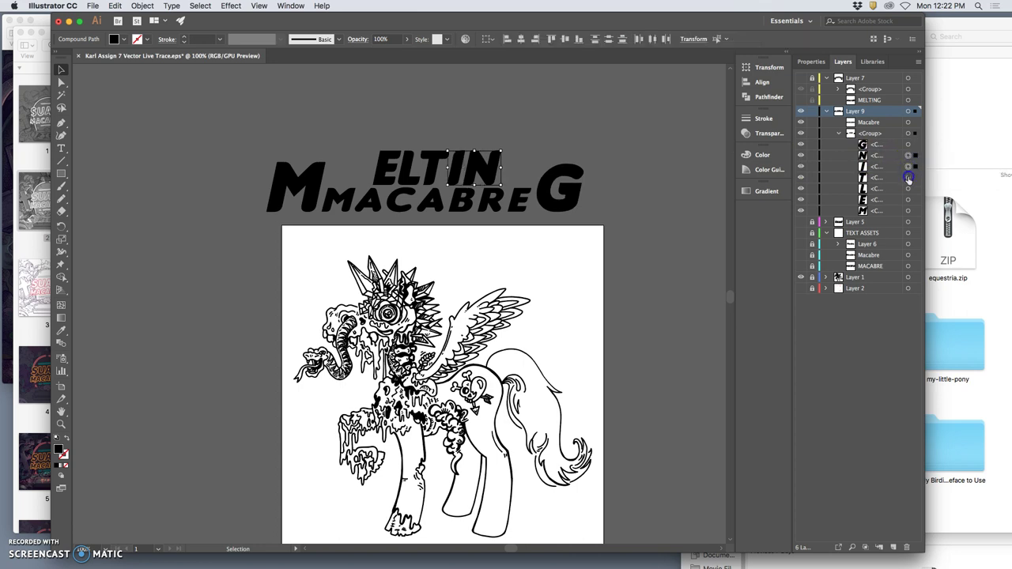
{"action": "left_click", "coordinate": [908, 200], "text": "shift"}
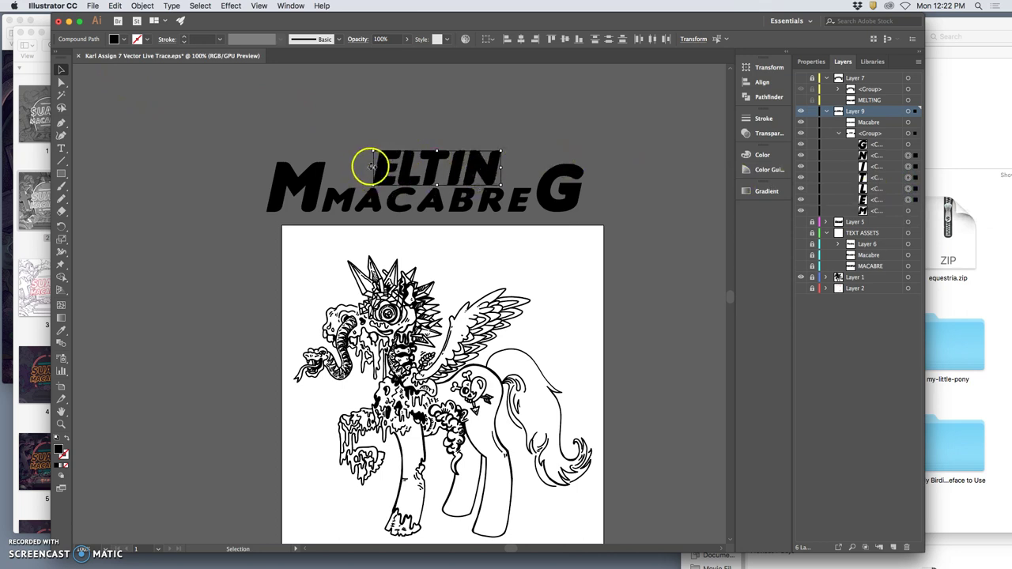
{"action": "left_click_drag", "start_coordinate": [373, 162], "coordinate": [329, 167]}
{"action": "left_click", "coordinate": [466, 164]}
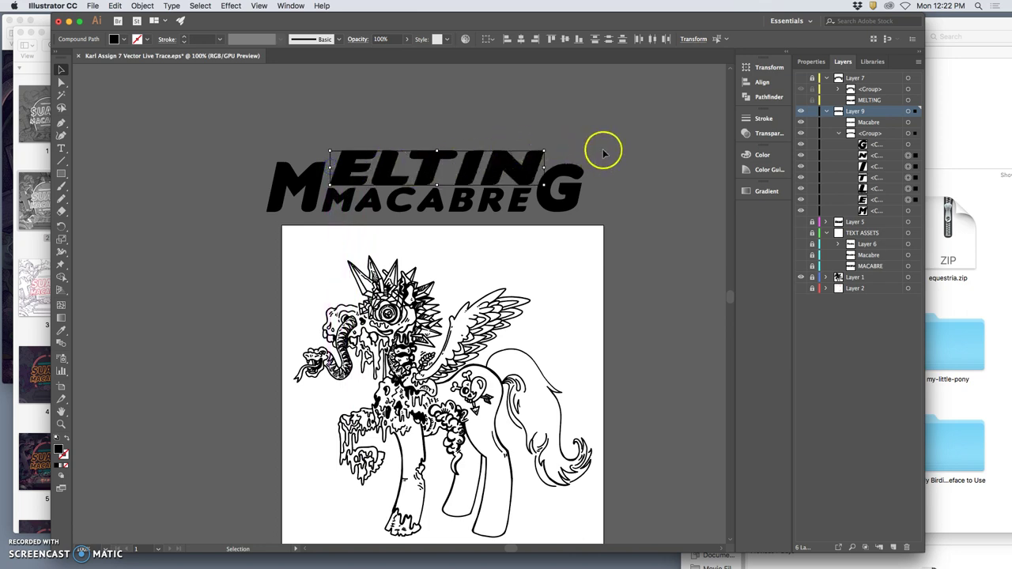
{"action": "left_click", "coordinate": [909, 147]}
{"action": "left_click_drag", "start_coordinate": [588, 166], "coordinate": [599, 152]}
Step: Enlarge the M up and left from its corner handle and nudge it slightly right
{"action": "left_click", "coordinate": [667, 174]}
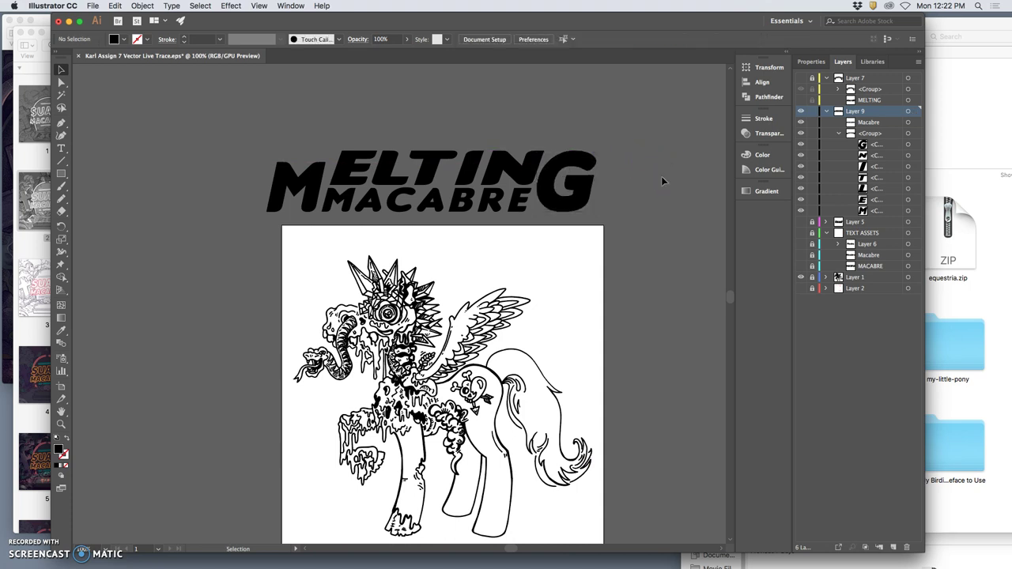
{"action": "left_click", "coordinate": [909, 210]}
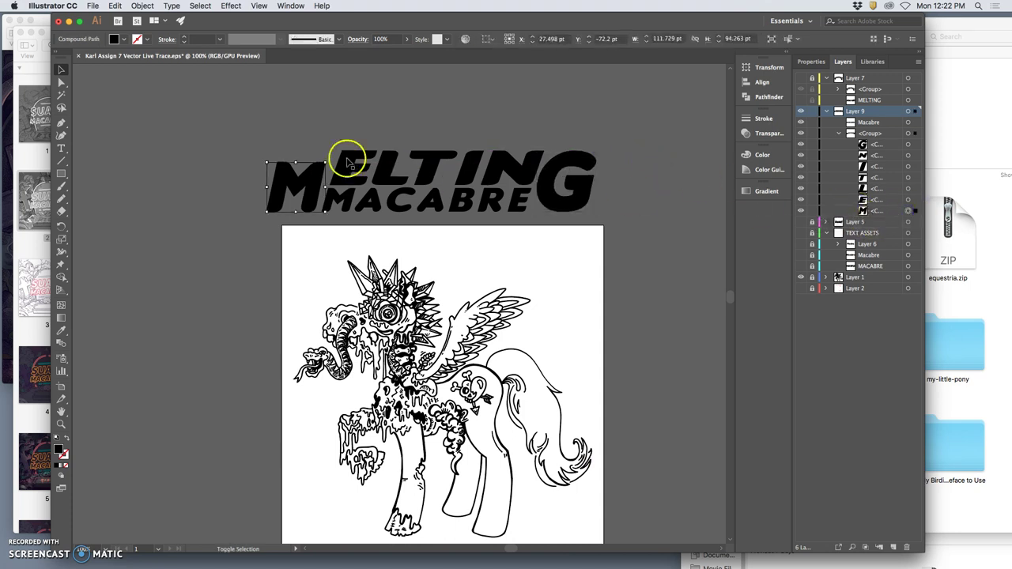
{"action": "left_click_drag", "start_coordinate": [267, 163], "coordinate": [250, 150]}
{"action": "left_click", "coordinate": [316, 153]}
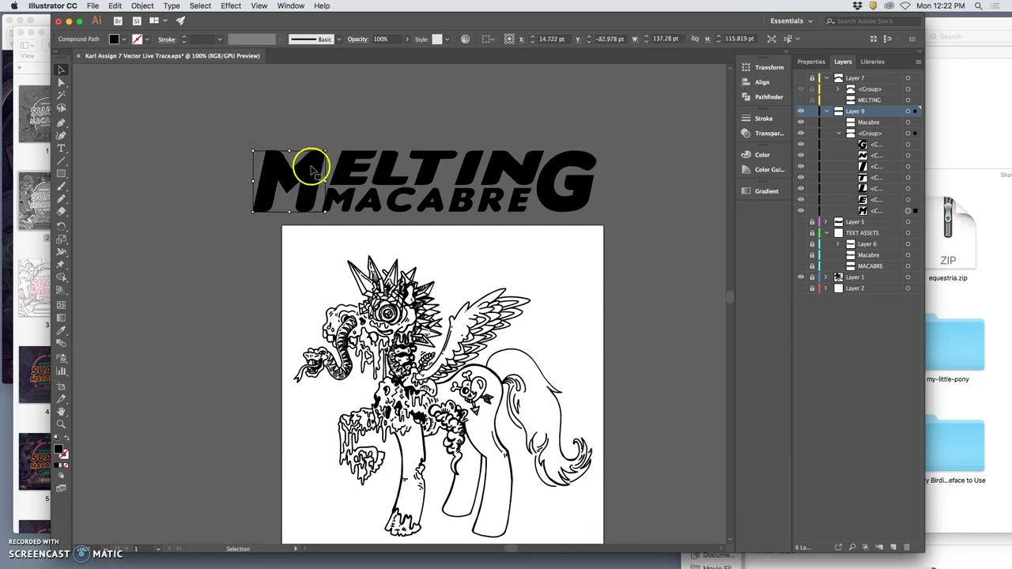
{"action": "key", "text": "Right"}
{"action": "key", "text": "Right"}
{"action": "key", "text": "Right"}
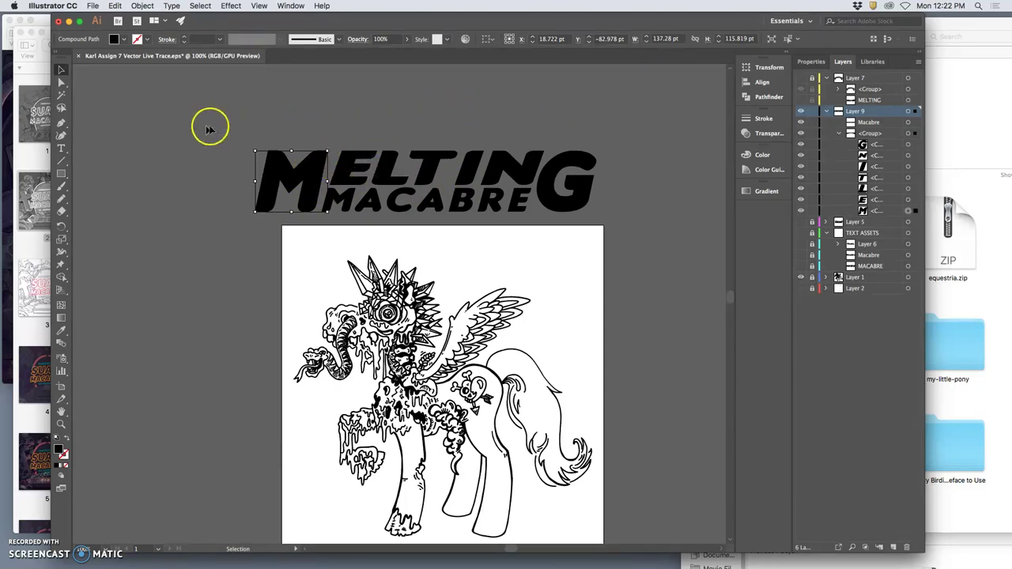
{"action": "left_click", "coordinate": [62, 82]}
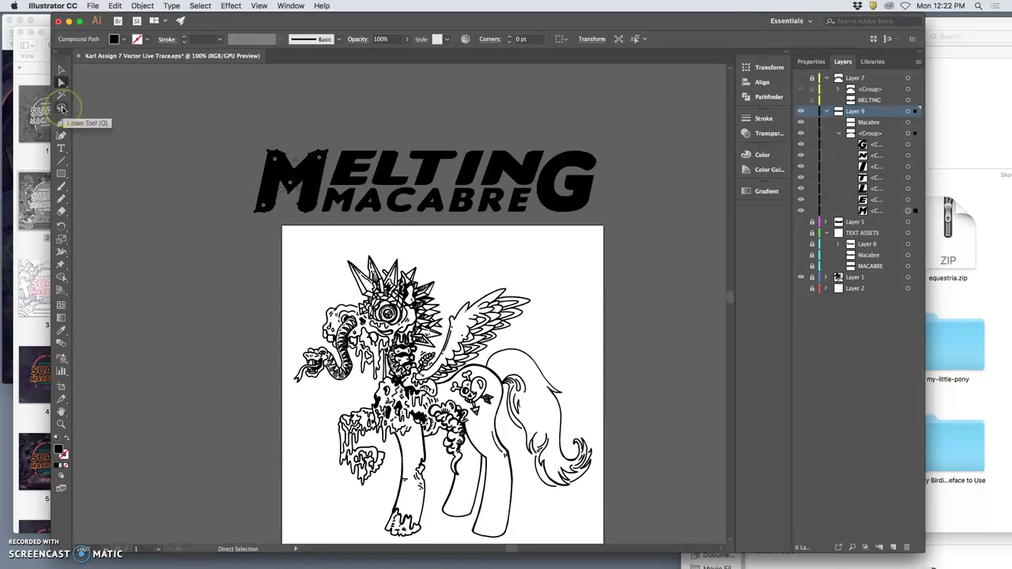
{"action": "left_click", "coordinate": [63, 109]}
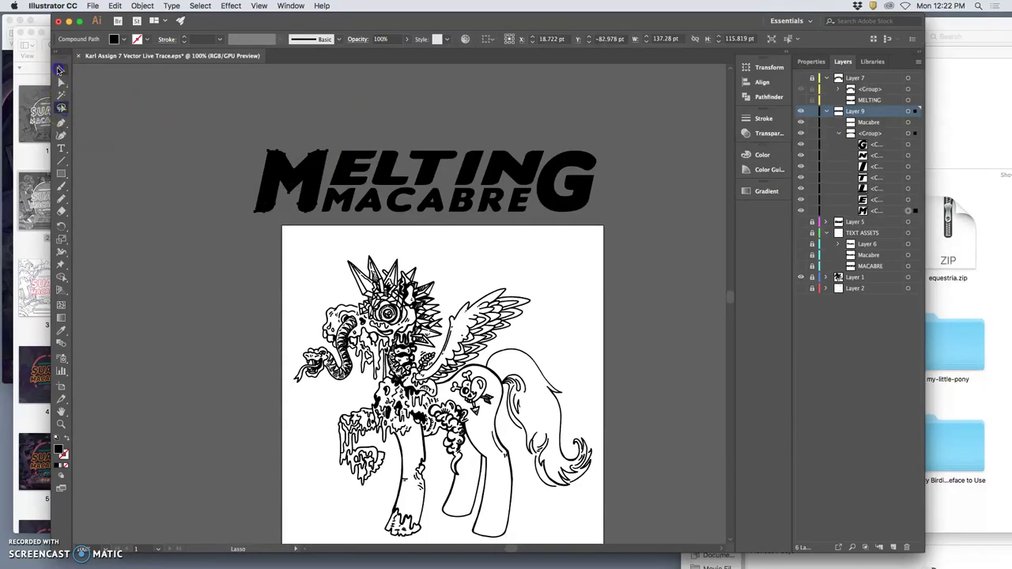
{"action": "left_click", "coordinate": [61, 70]}
{"action": "left_click", "coordinate": [269, 160]}
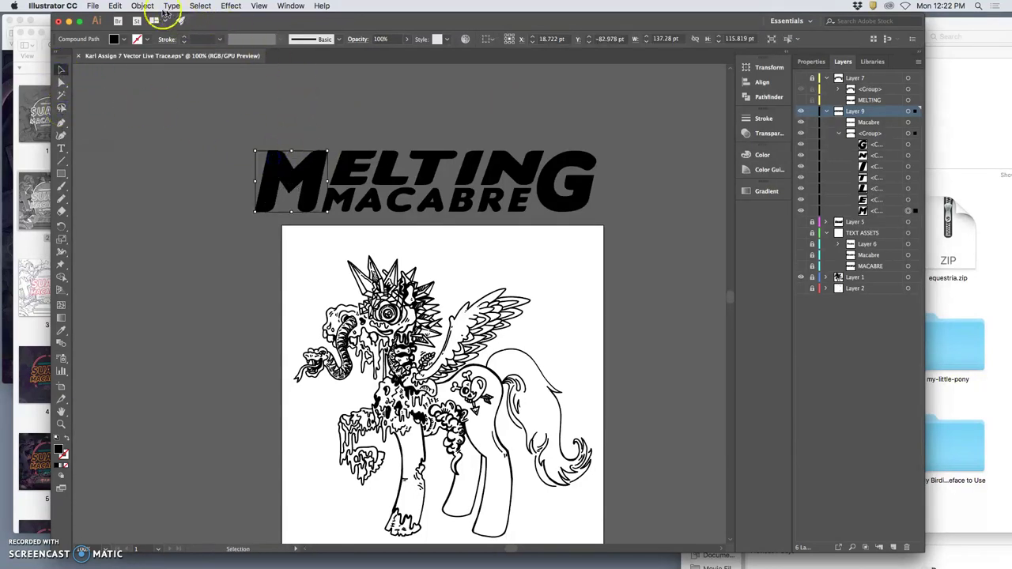
Step: Apply a trial shear to the M using a vertical axis with preview on
{"action": "left_click", "coordinate": [139, 8]}
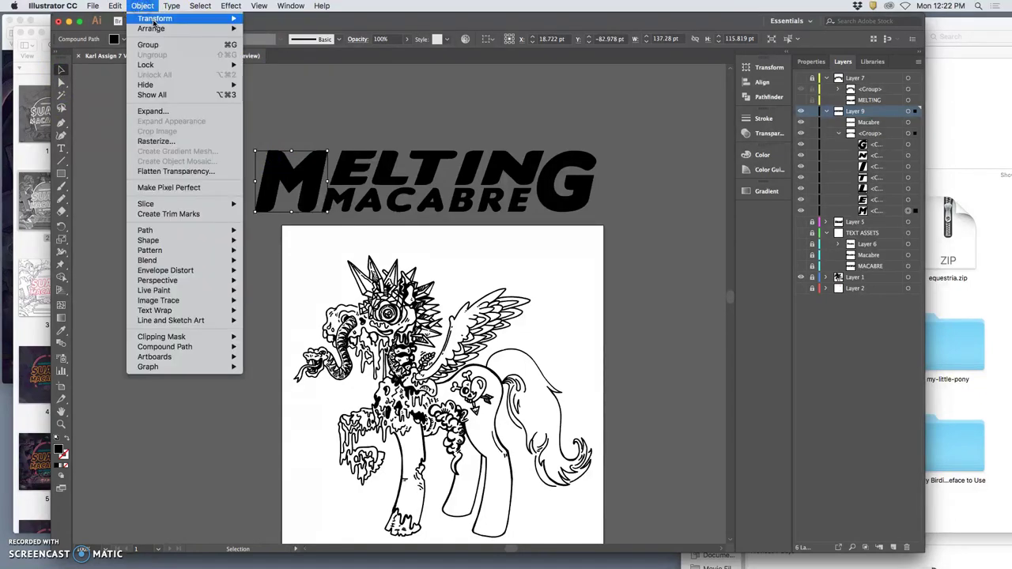
{"action": "mouse_move", "coordinate": [155, 24]}
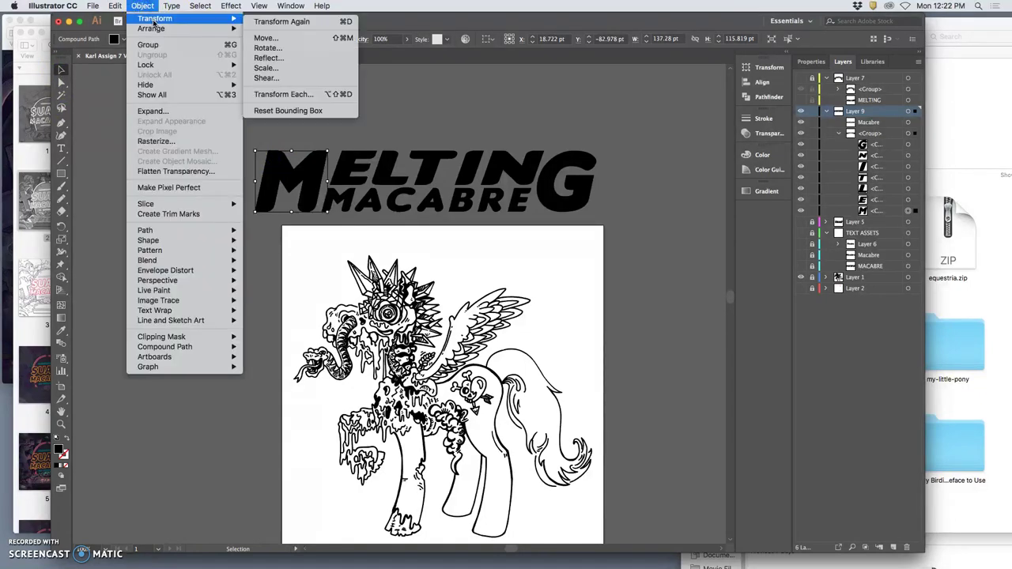
{"action": "left_click", "coordinate": [282, 79]}
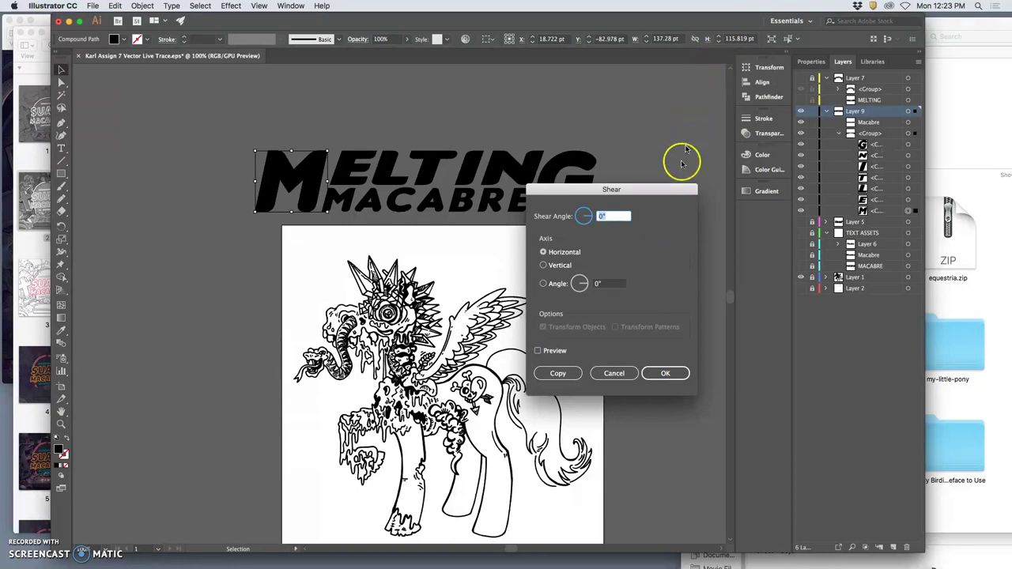
{"action": "left_click", "coordinate": [544, 265]}
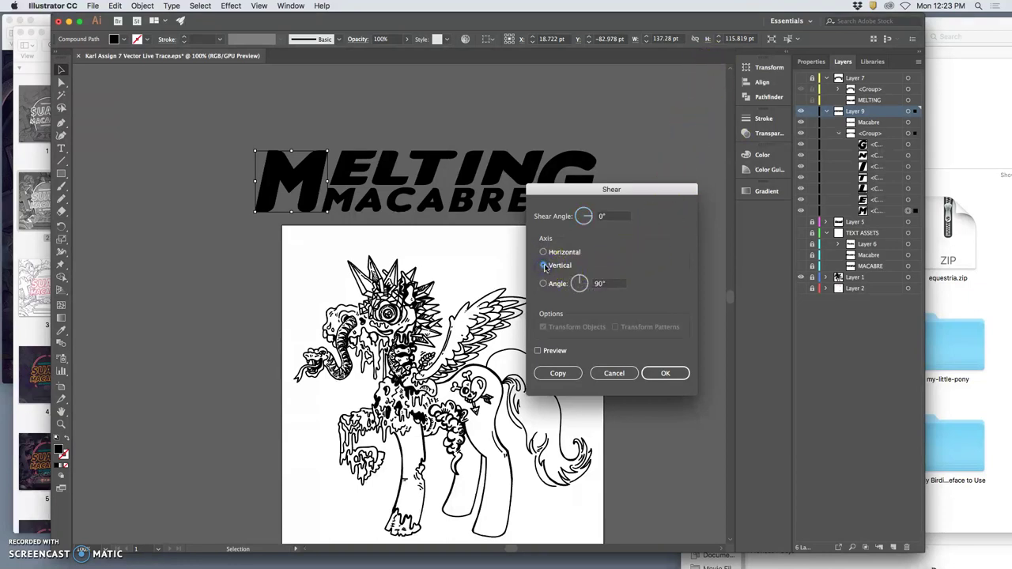
{"action": "left_click", "coordinate": [538, 351]}
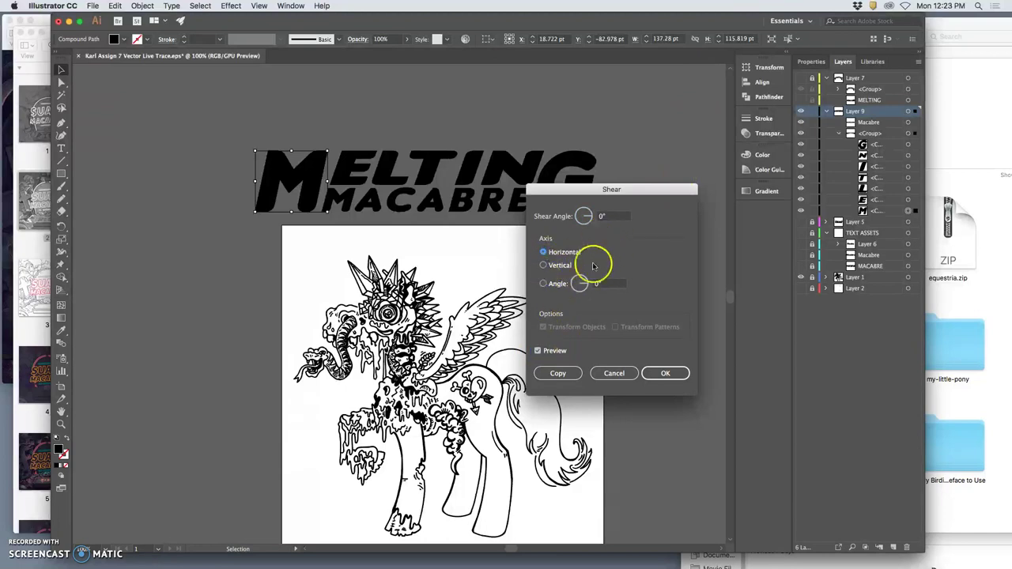
{"action": "left_click_drag", "start_coordinate": [581, 283], "coordinate": [586, 280]}
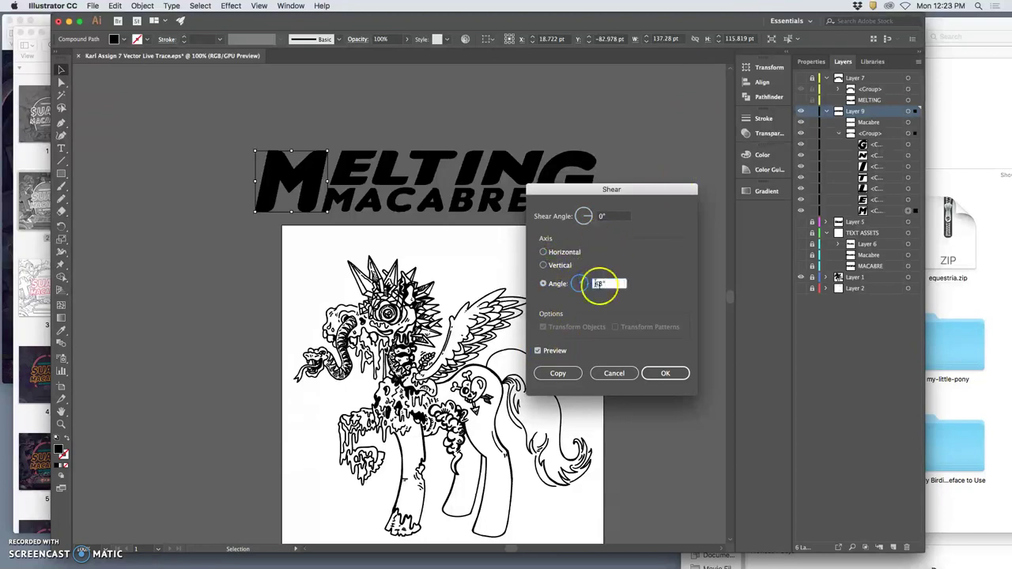
{"action": "left_click", "coordinate": [656, 375]}
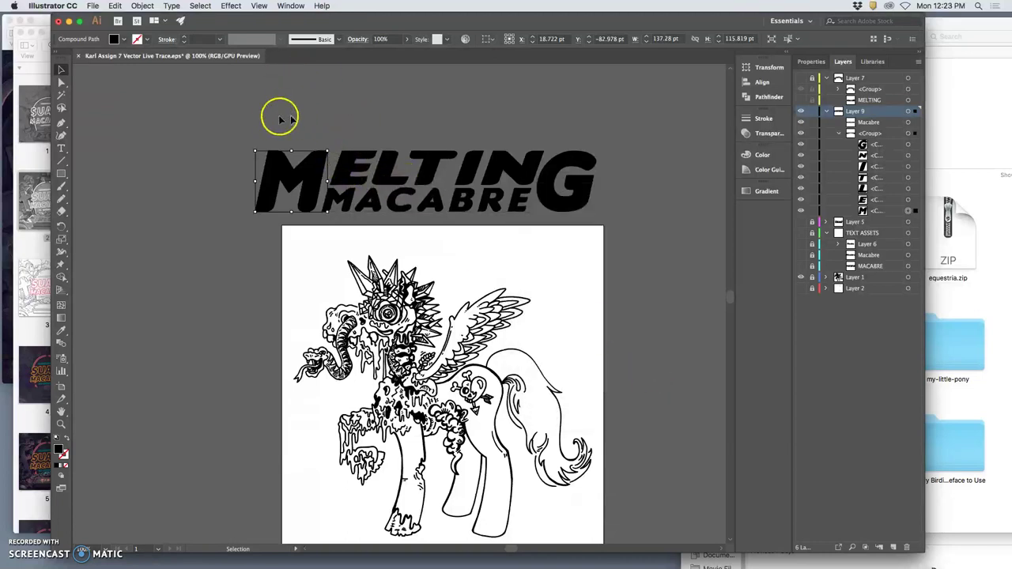
Step: Redo the shear on the M as a 7° horizontal shear
{"action": "left_click", "coordinate": [141, 6]}
{"action": "mouse_move", "coordinate": [193, 18]}
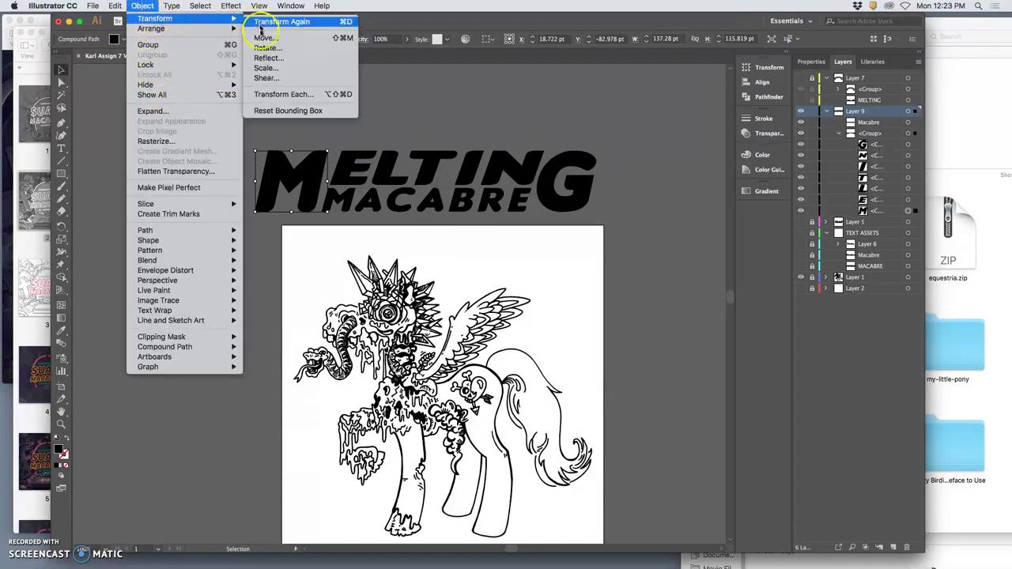
{"action": "left_click", "coordinate": [267, 77]}
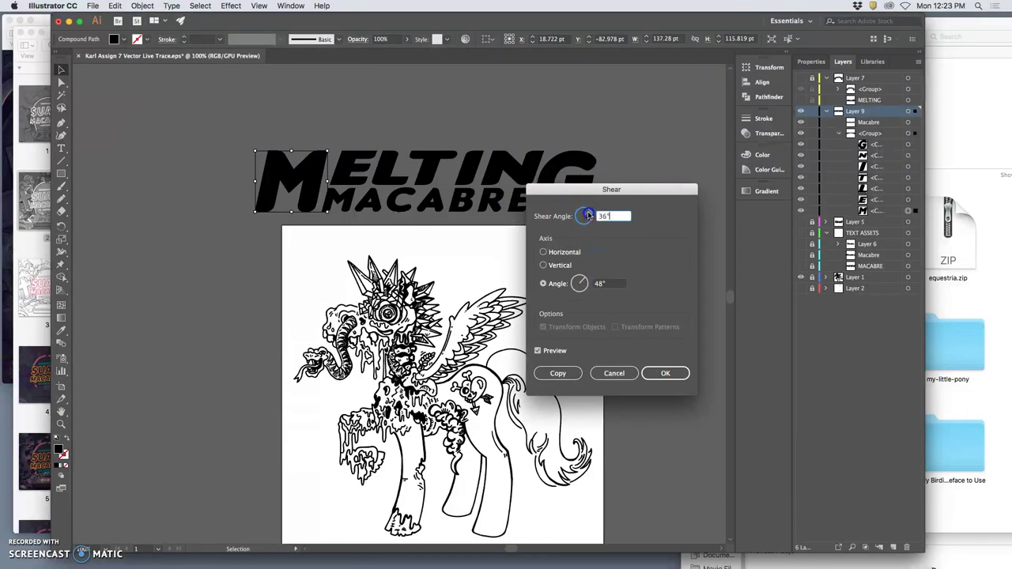
{"action": "left_click_drag", "start_coordinate": [588, 216], "coordinate": [589, 218]}
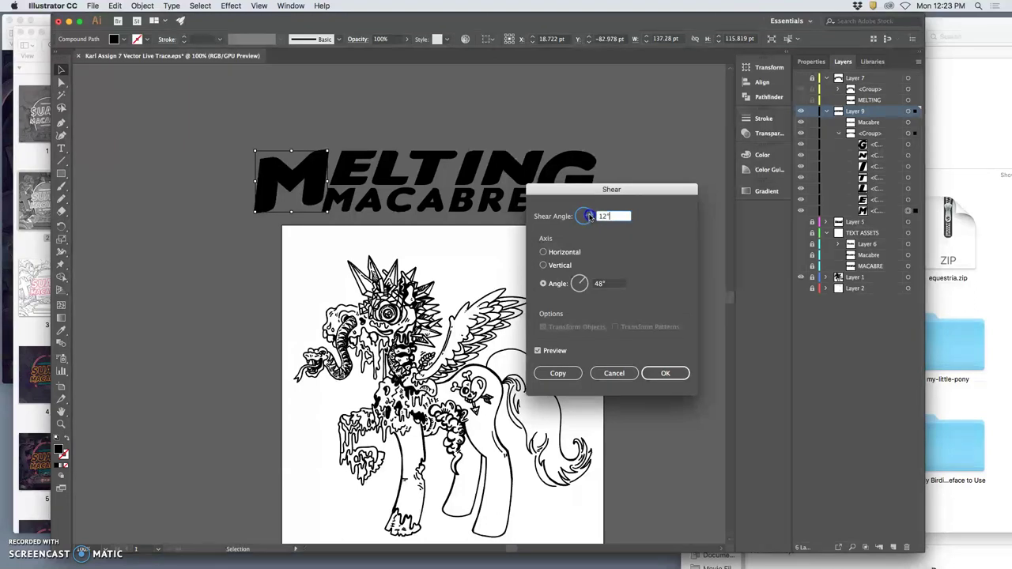
{"action": "left_click", "coordinate": [609, 216]}
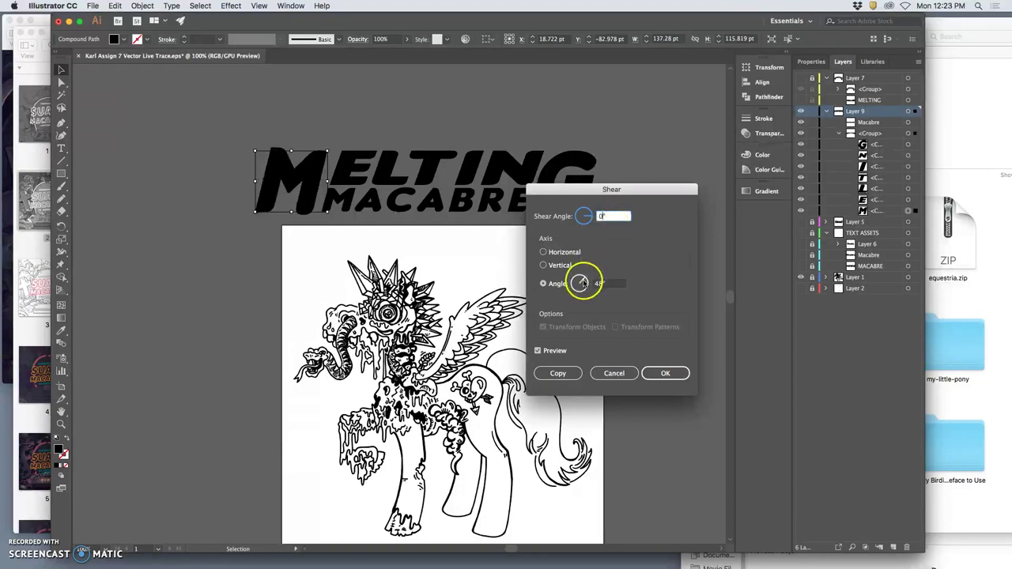
{"action": "left_click", "coordinate": [544, 253]}
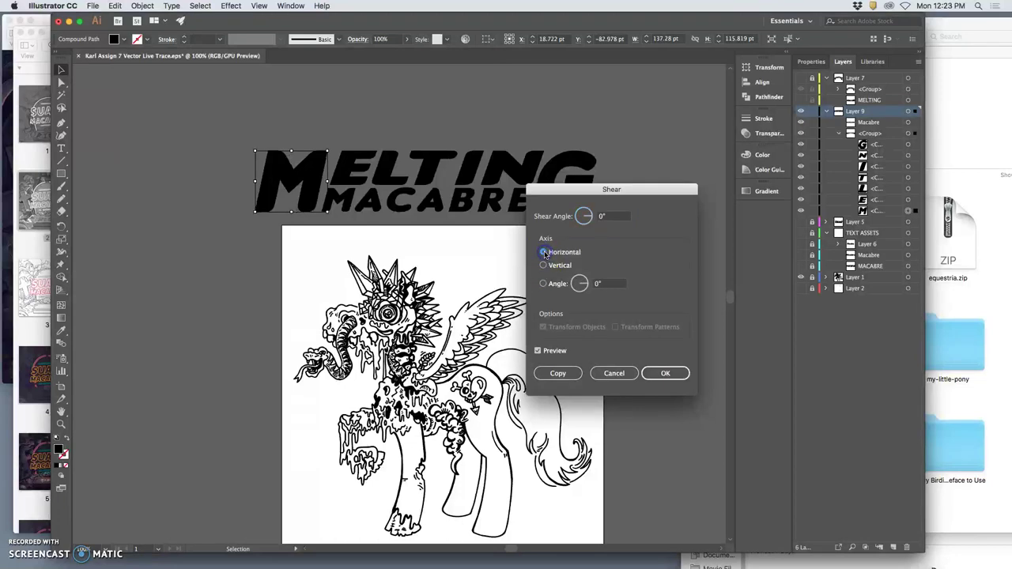
{"action": "left_click", "coordinate": [586, 283]}
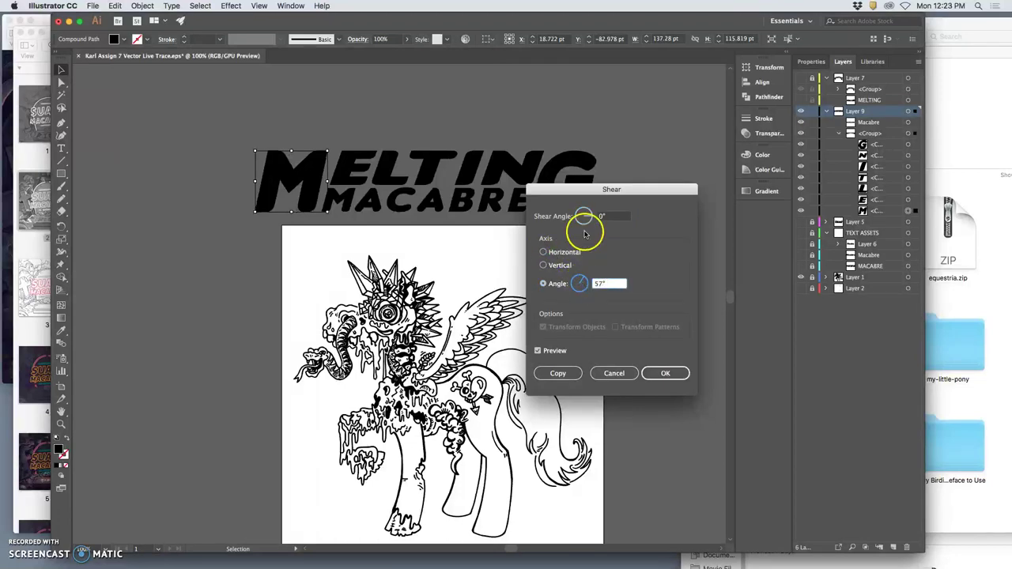
{"action": "left_click", "coordinate": [587, 217]}
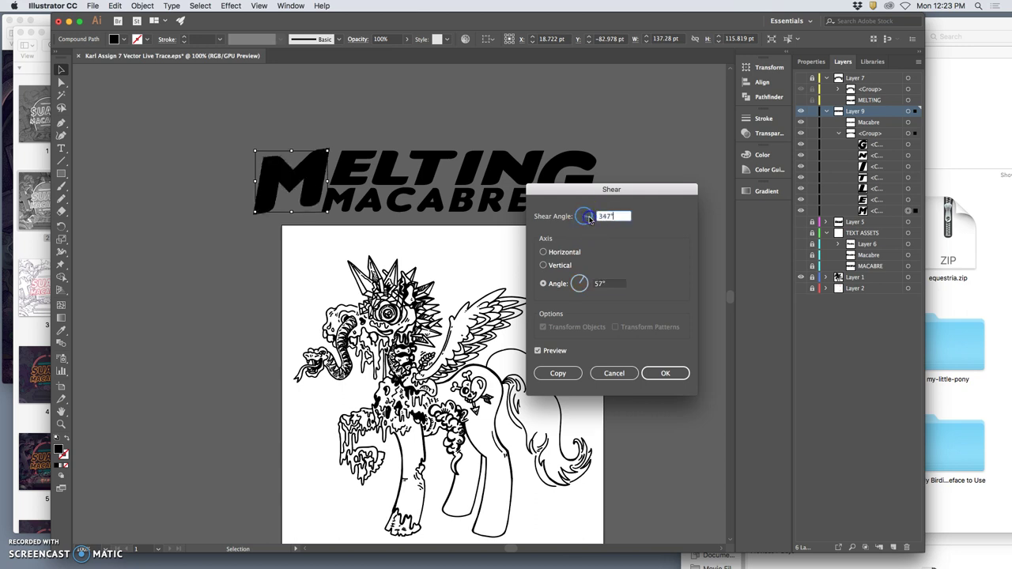
{"action": "left_click", "coordinate": [545, 251]}
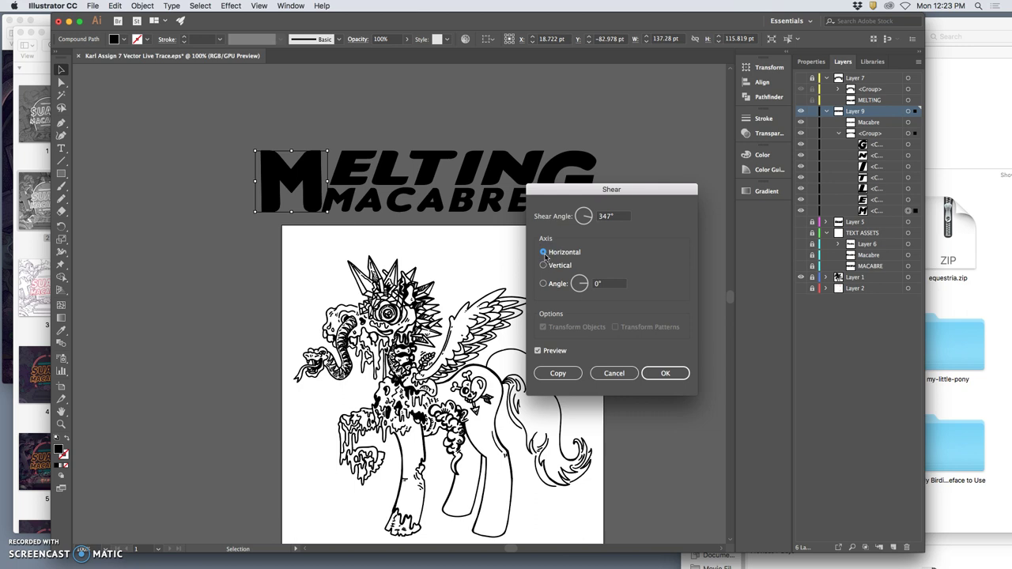
{"action": "left_click", "coordinate": [544, 267]}
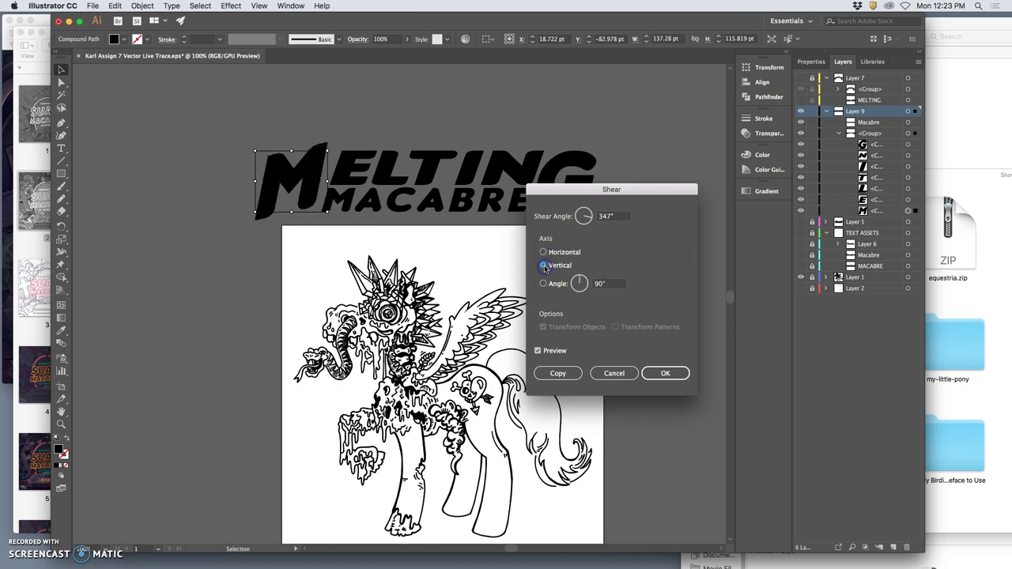
{"action": "left_click", "coordinate": [543, 253]}
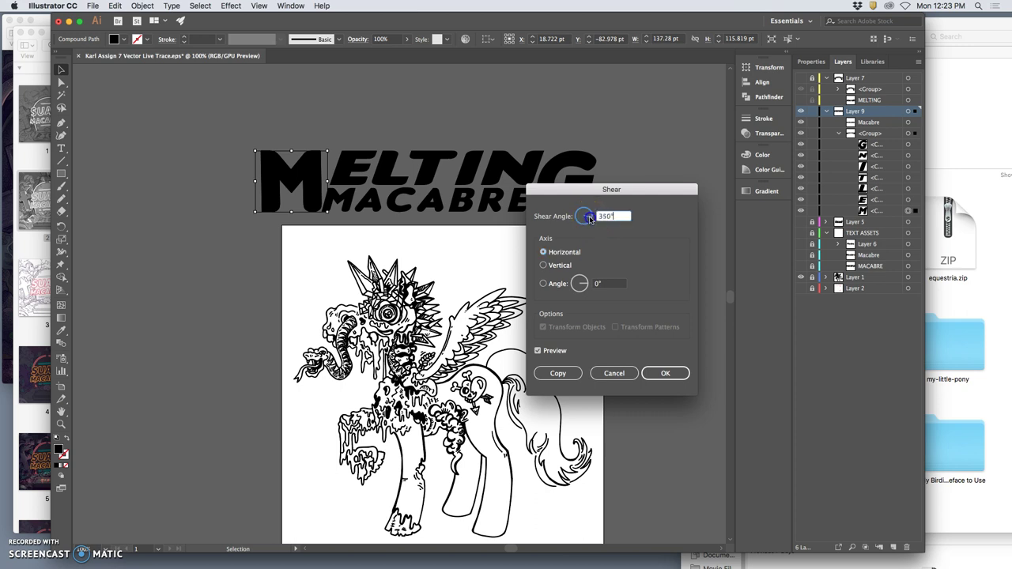
{"action": "left_click_drag", "start_coordinate": [588, 212], "coordinate": [589, 217]}
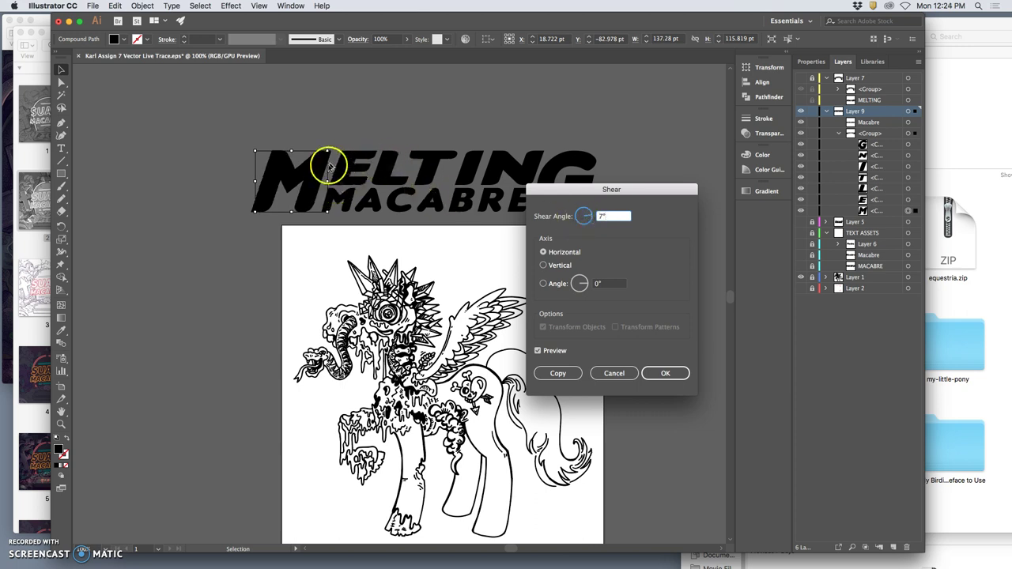
{"action": "left_click", "coordinate": [669, 372]}
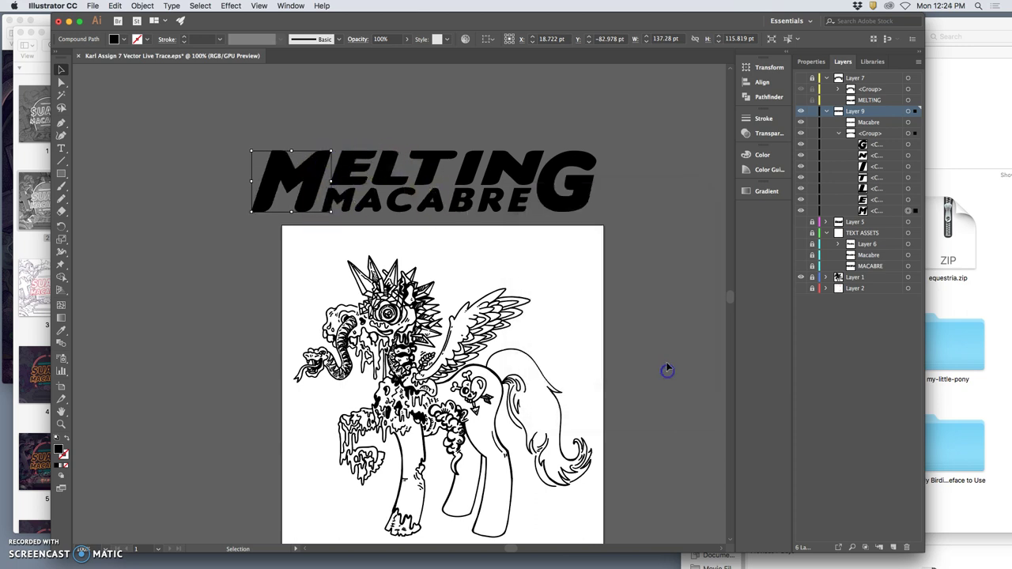
Step: Shear the big G with the same 7° horizontal setting, then deselect it
{"action": "left_click", "coordinate": [590, 194]}
{"action": "left_click", "coordinate": [661, 190]}
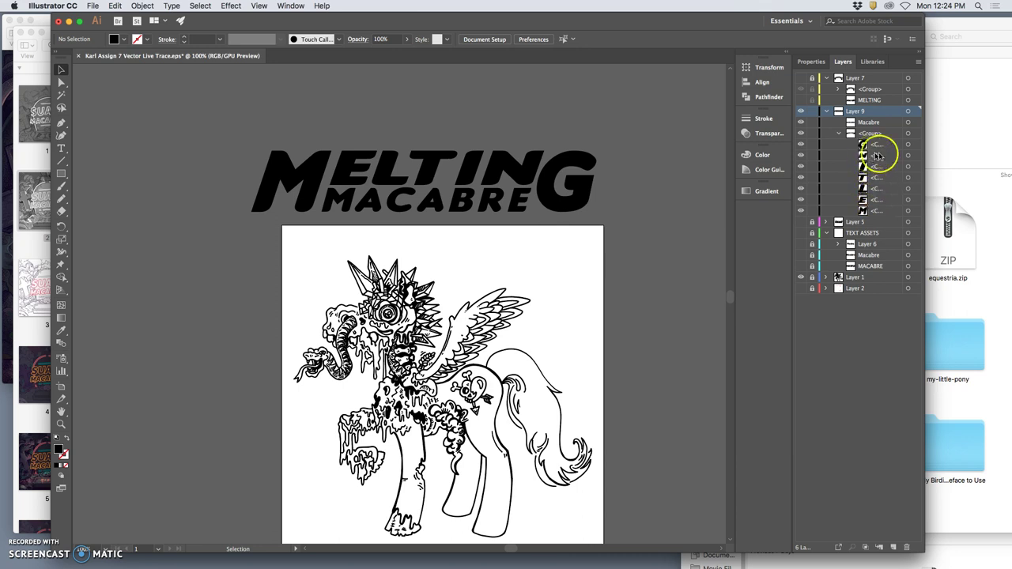
{"action": "left_click", "coordinate": [907, 147]}
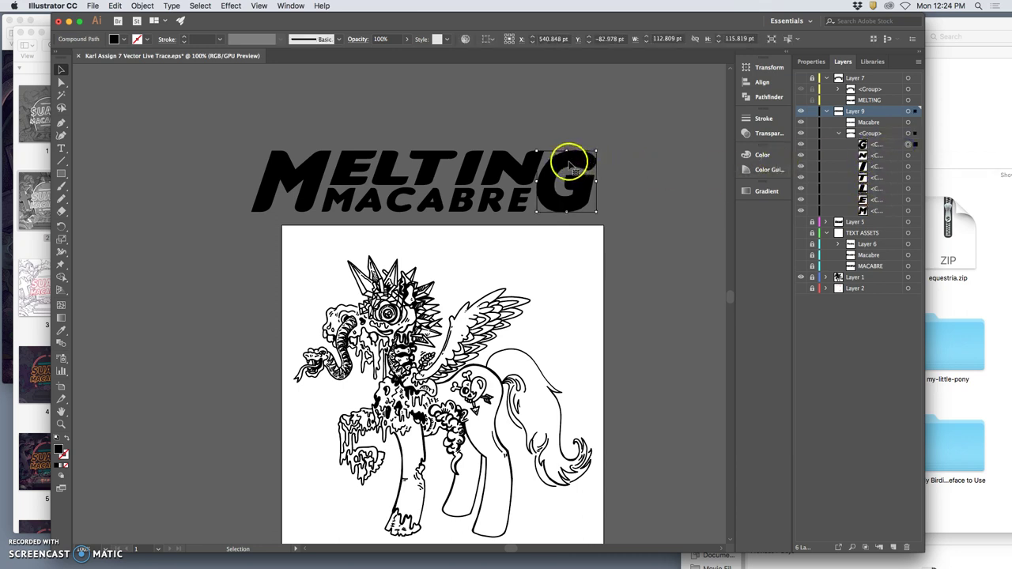
{"action": "left_click", "coordinate": [135, 6]}
{"action": "mouse_move", "coordinate": [198, 18]}
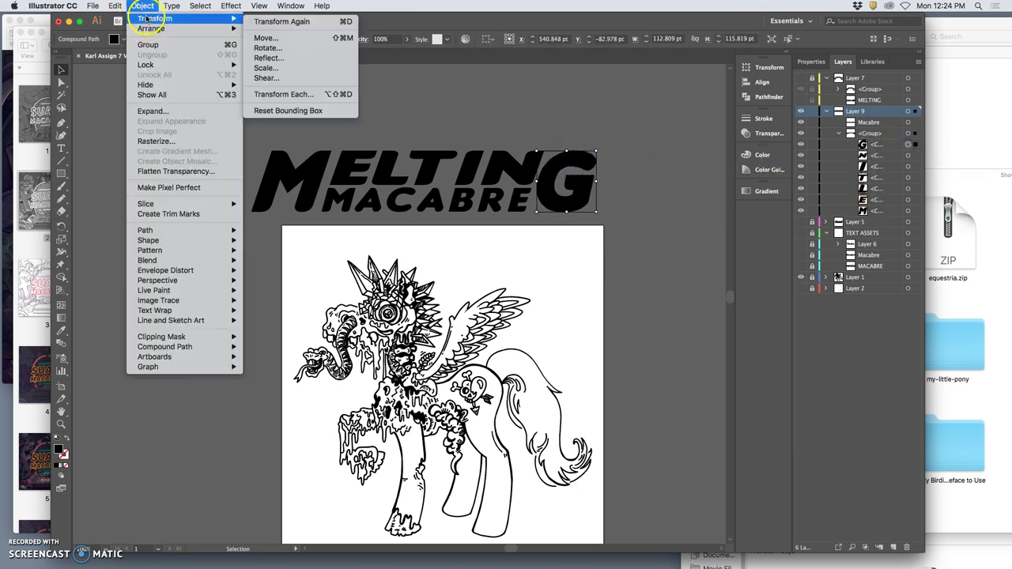
{"action": "left_click", "coordinate": [279, 79]}
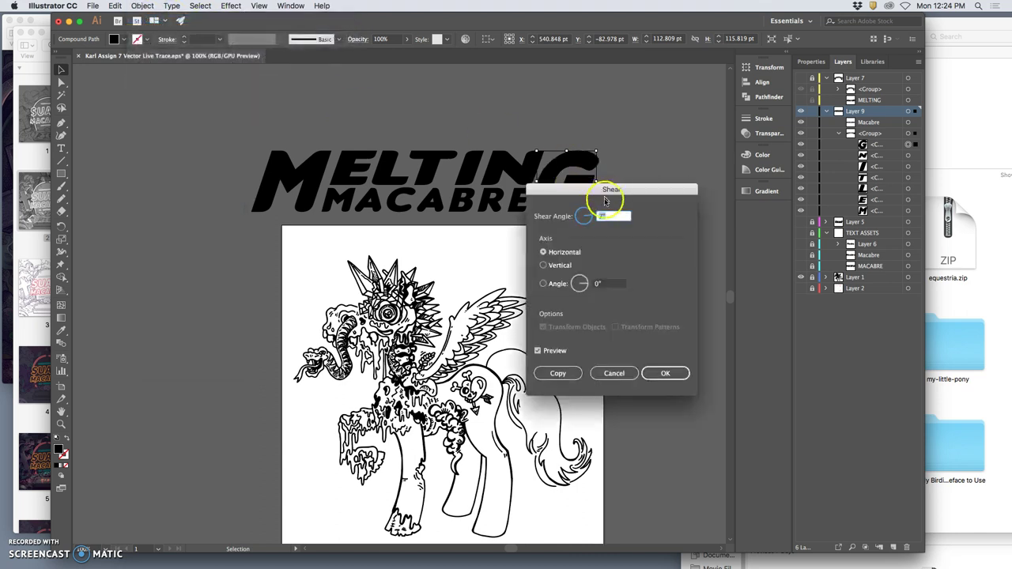
{"action": "left_click_drag", "start_coordinate": [609, 190], "coordinate": [677, 247]}
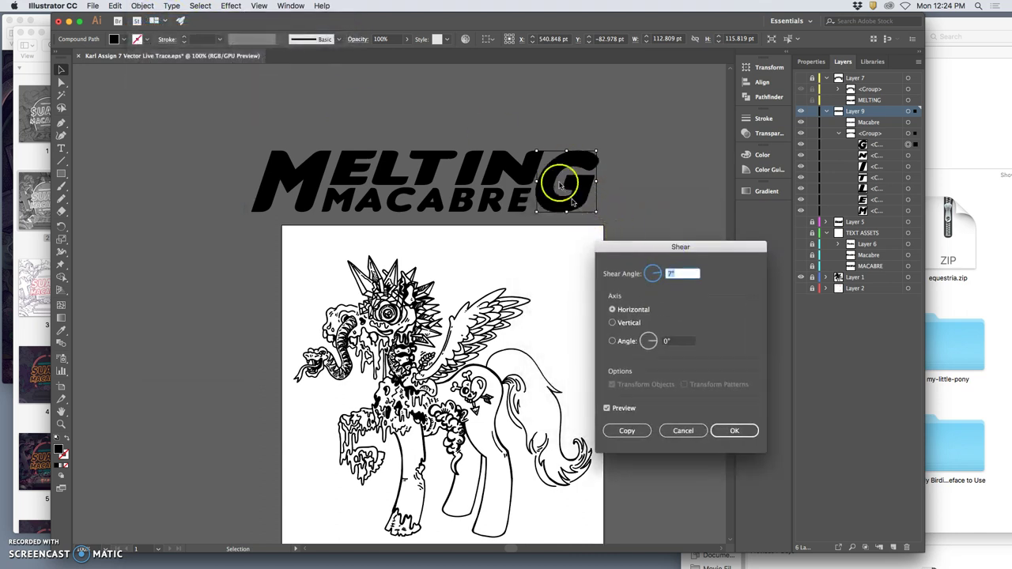
{"action": "left_click", "coordinate": [736, 430]}
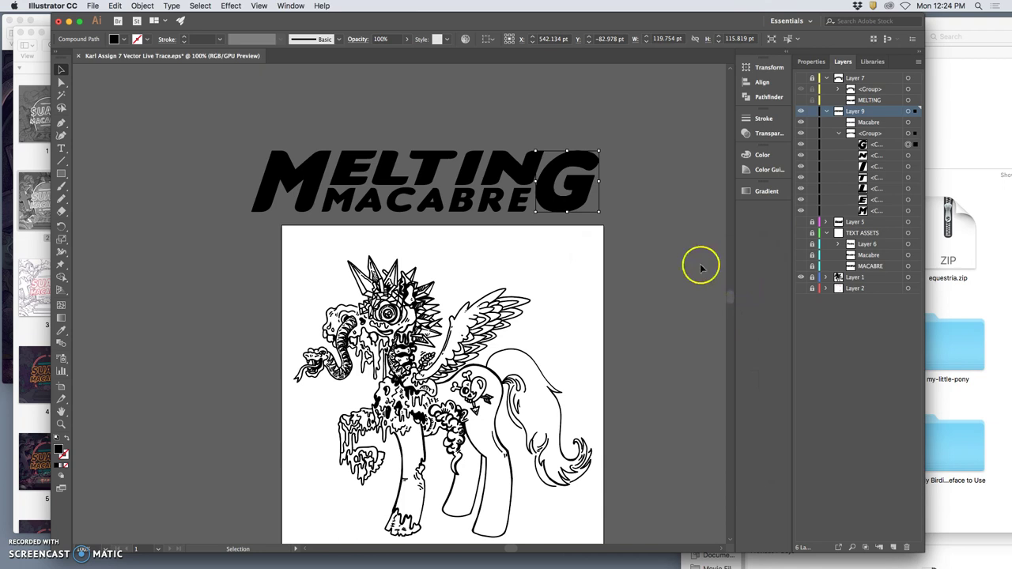
{"action": "left_click", "coordinate": [135, 91]}
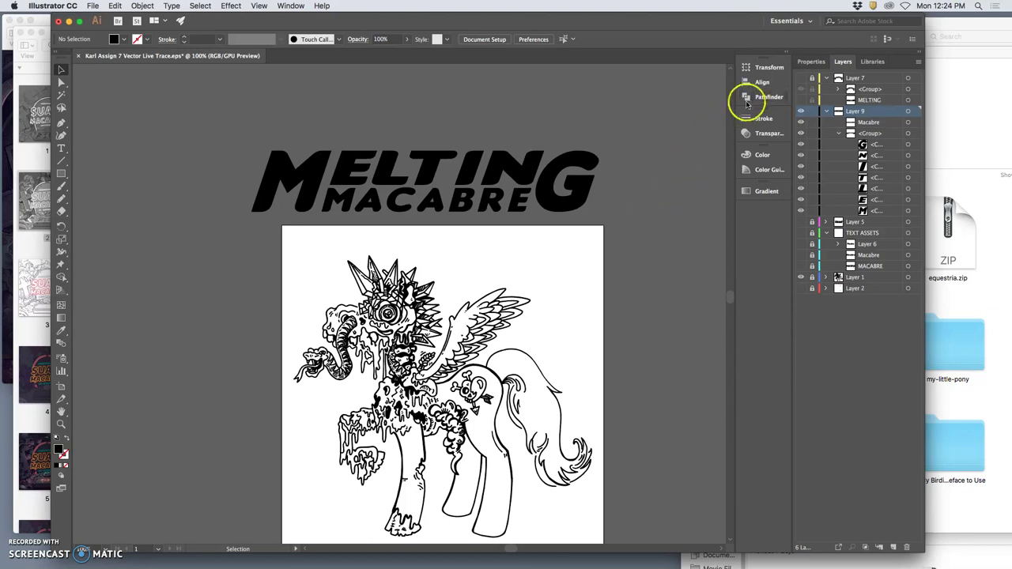
Step: Select all MACABRE letters and tighten their tracking twice with Option+Left
{"action": "left_click", "coordinate": [870, 123]}
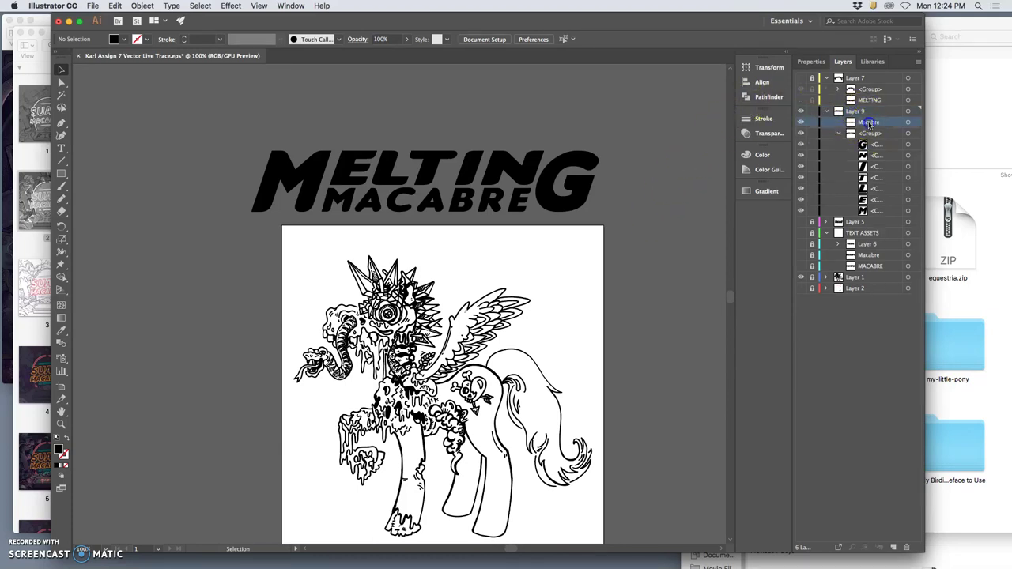
{"action": "left_click", "coordinate": [910, 124]}
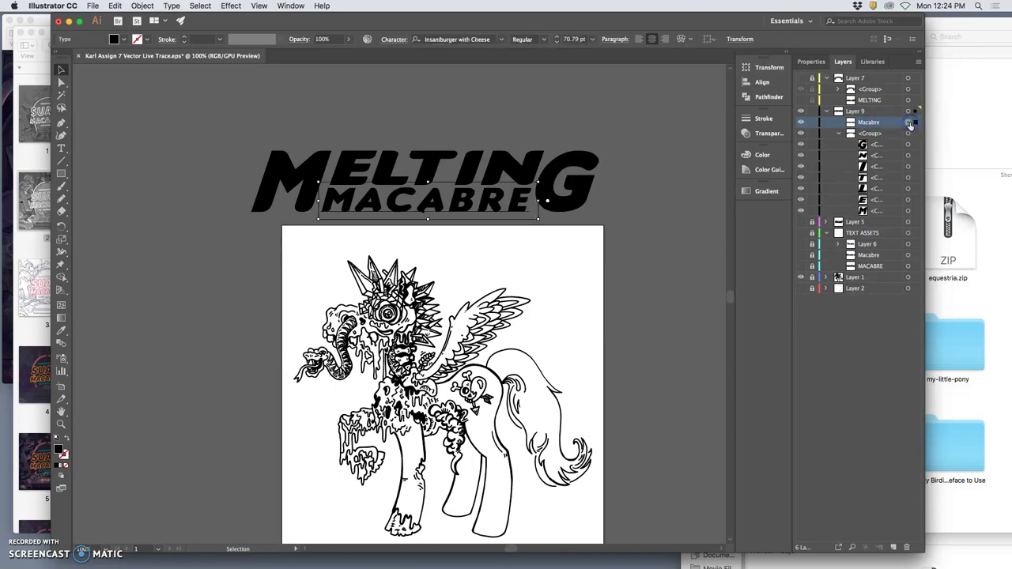
{"action": "left_click", "coordinate": [61, 148]}
{"action": "left_click_drag", "start_coordinate": [533, 202], "coordinate": [337, 203]}
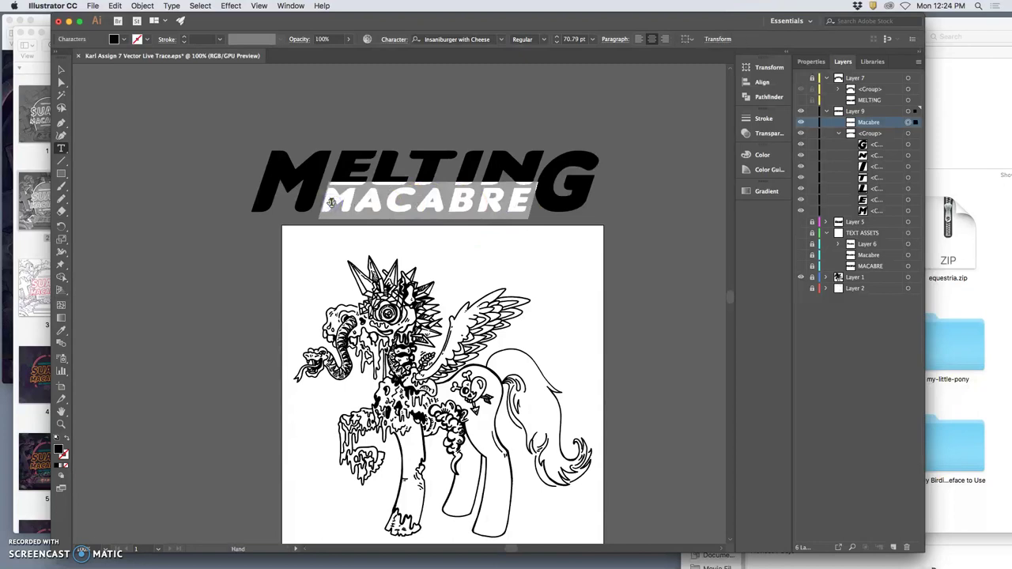
{"action": "key", "text": "alt+Left"}
{"action": "key", "text": "alt+Left"}
{"action": "key", "text": "alt+Left"}
{"action": "key", "text": "alt+Left"}
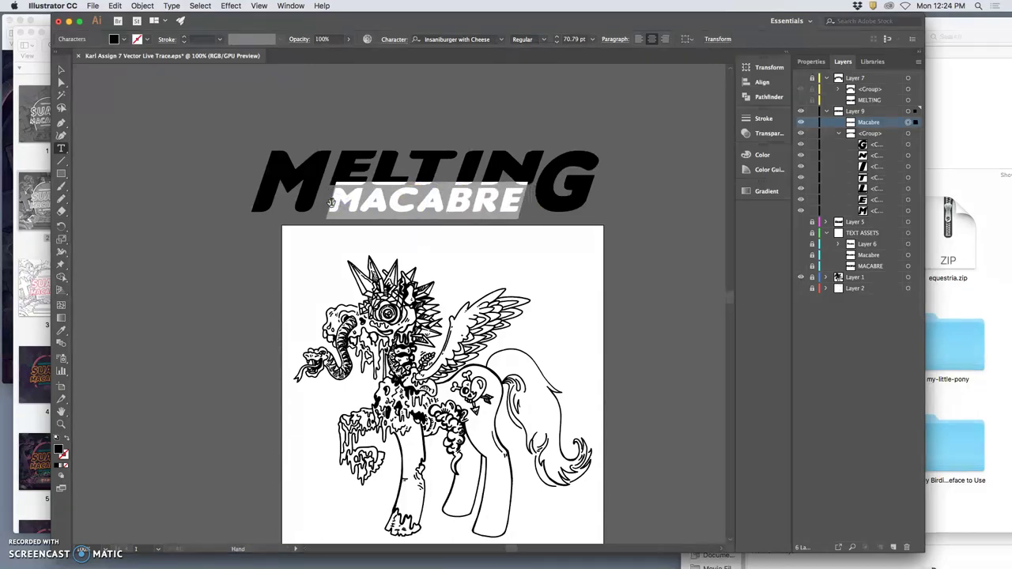
{"action": "key", "text": "alt+Left"}
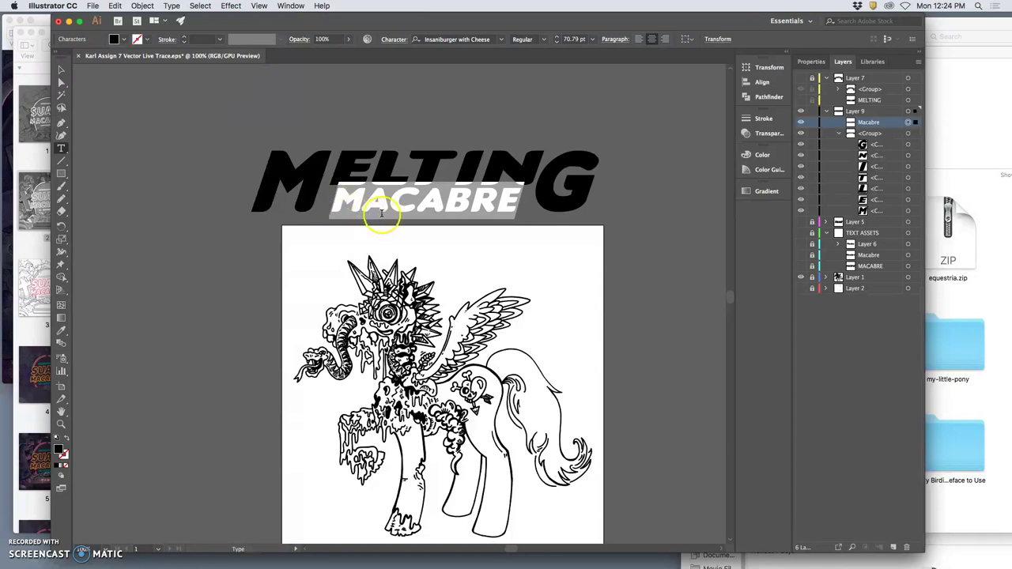
{"action": "left_click", "coordinate": [514, 214]}
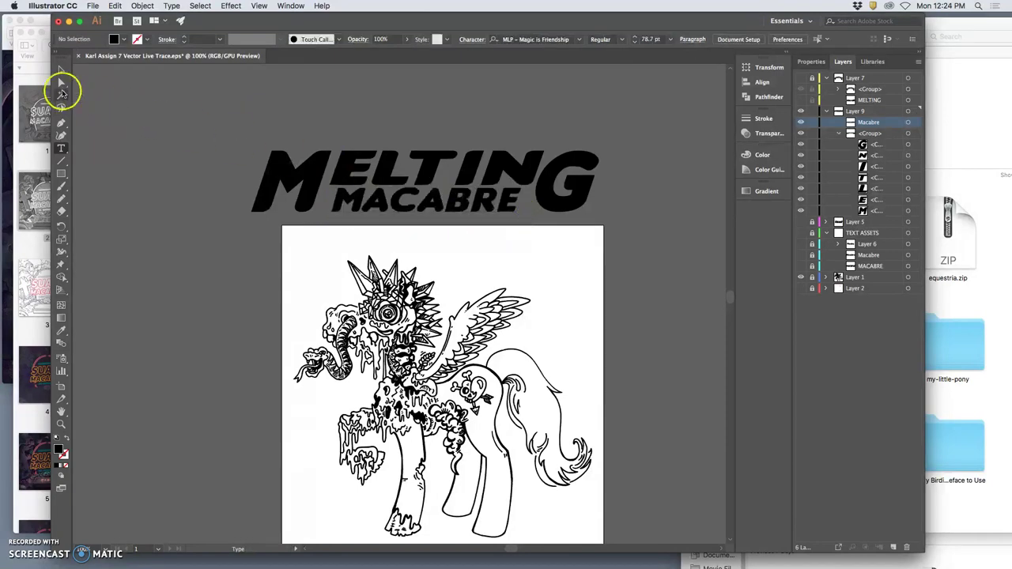
Step: Scale MACABRE to about 71.48 pt so it fits between the slanted M and G
{"action": "left_click", "coordinate": [61, 70]}
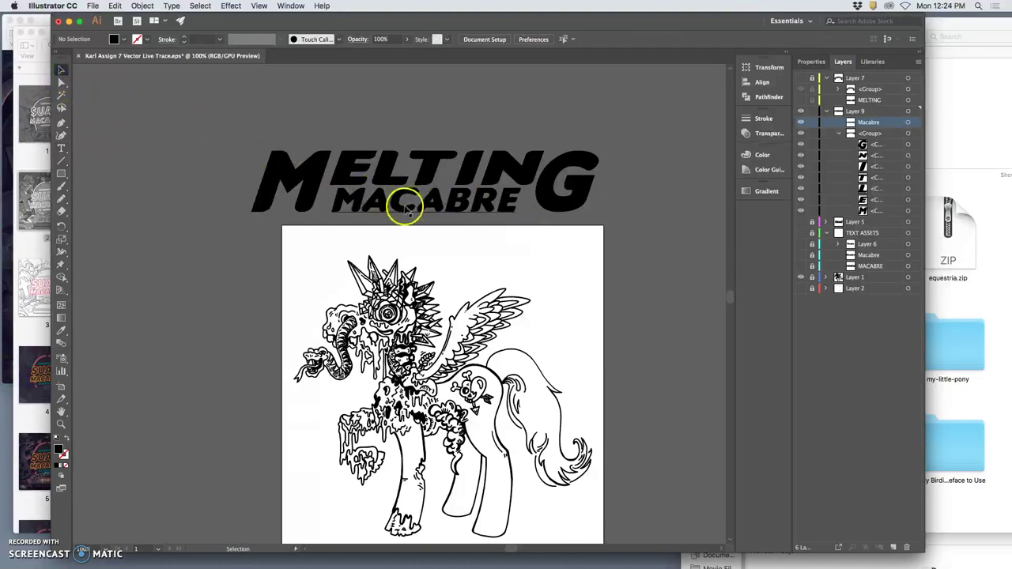
{"action": "left_click", "coordinate": [403, 208]}
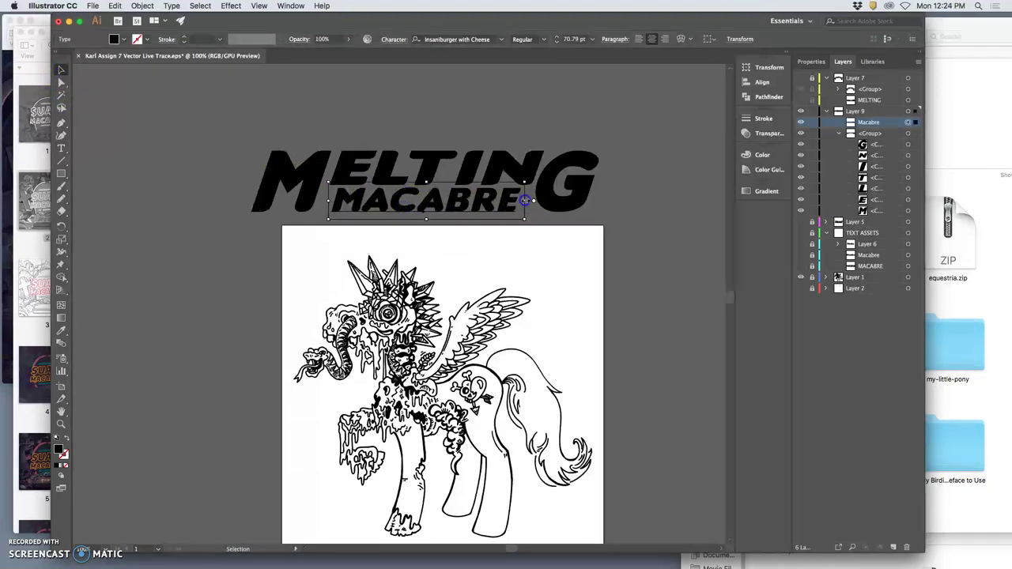
{"action": "left_click_drag", "start_coordinate": [524, 201], "coordinate": [542, 202]}
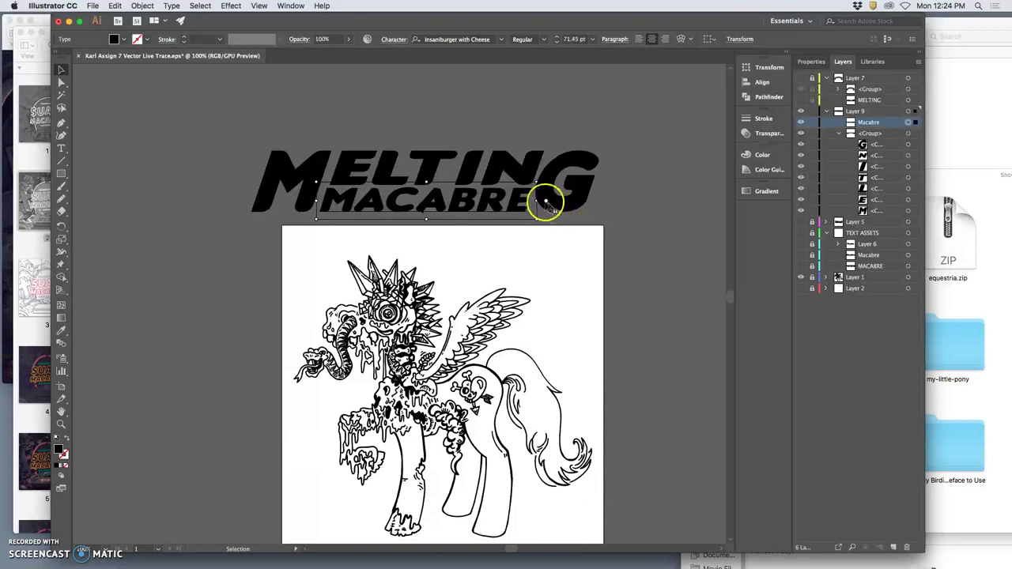
{"action": "left_click_drag", "start_coordinate": [537, 200], "coordinate": [539, 201]}
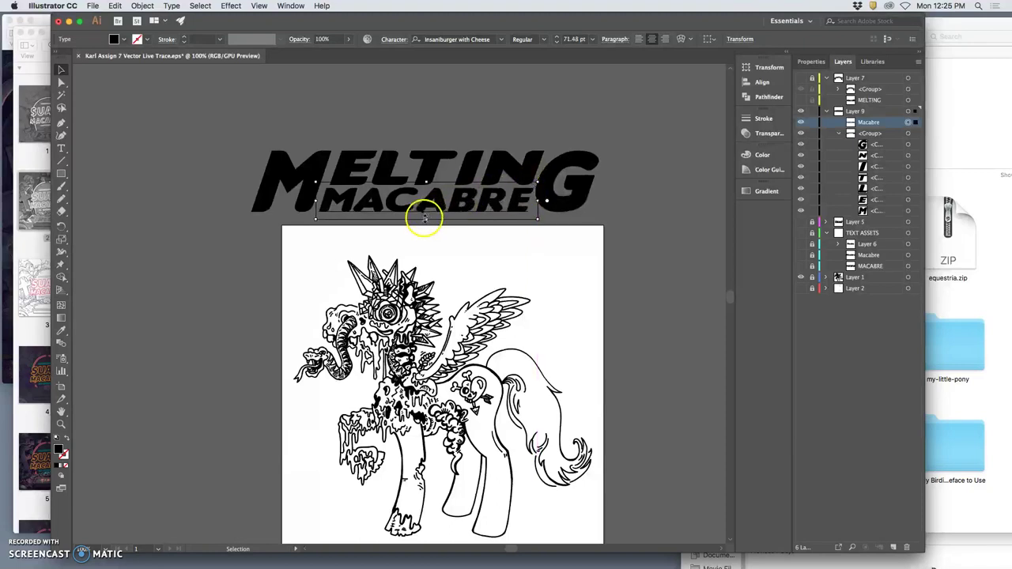
{"action": "left_click_drag", "start_coordinate": [424, 218], "coordinate": [424, 222]}
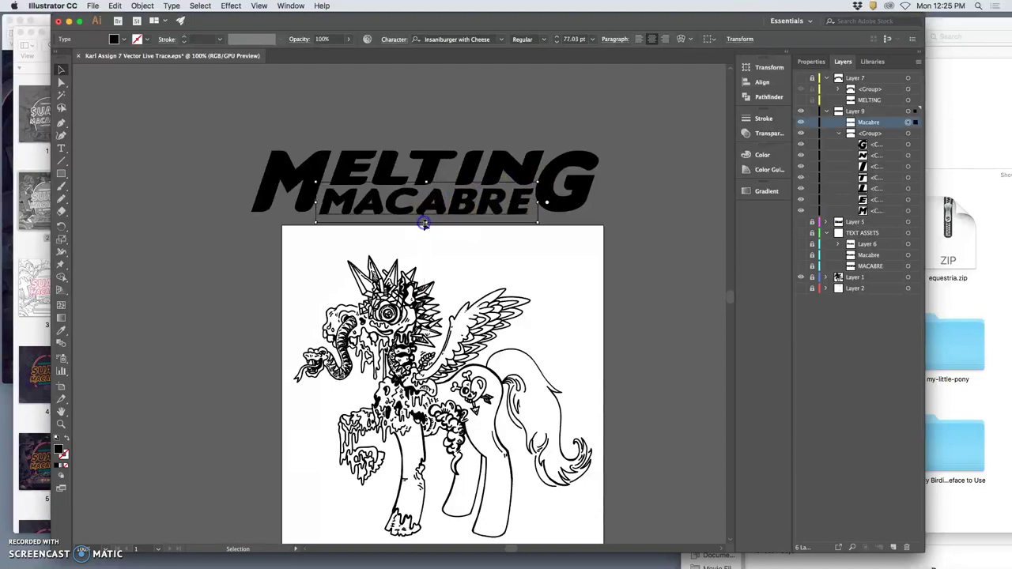
{"action": "left_click", "coordinate": [317, 216]}
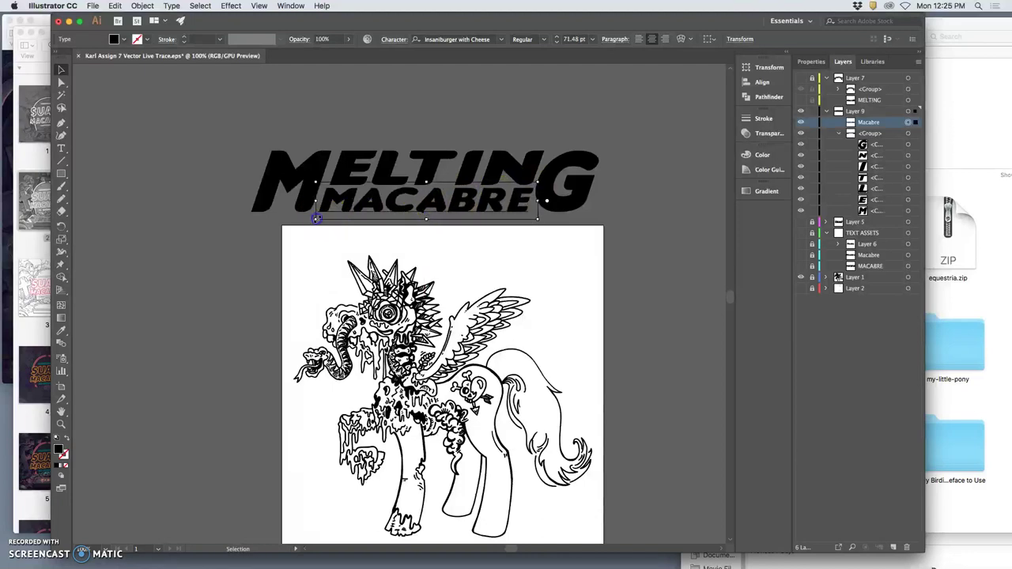
{"action": "left_click_drag", "start_coordinate": [315, 218], "coordinate": [309, 225]}
{"action": "left_click", "coordinate": [403, 198]}
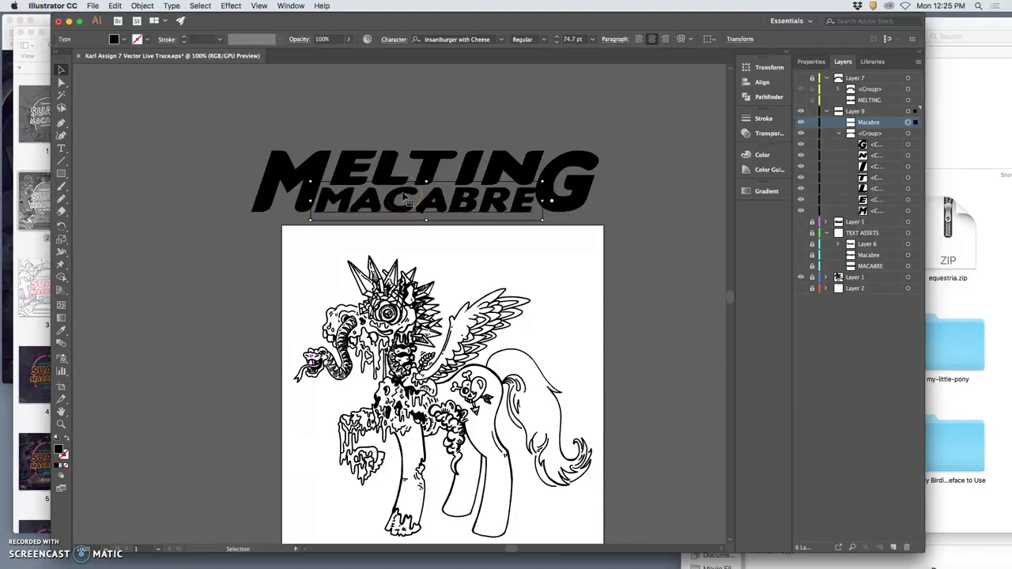
{"action": "key", "text": "super+z"}
{"action": "key", "text": "Return"}
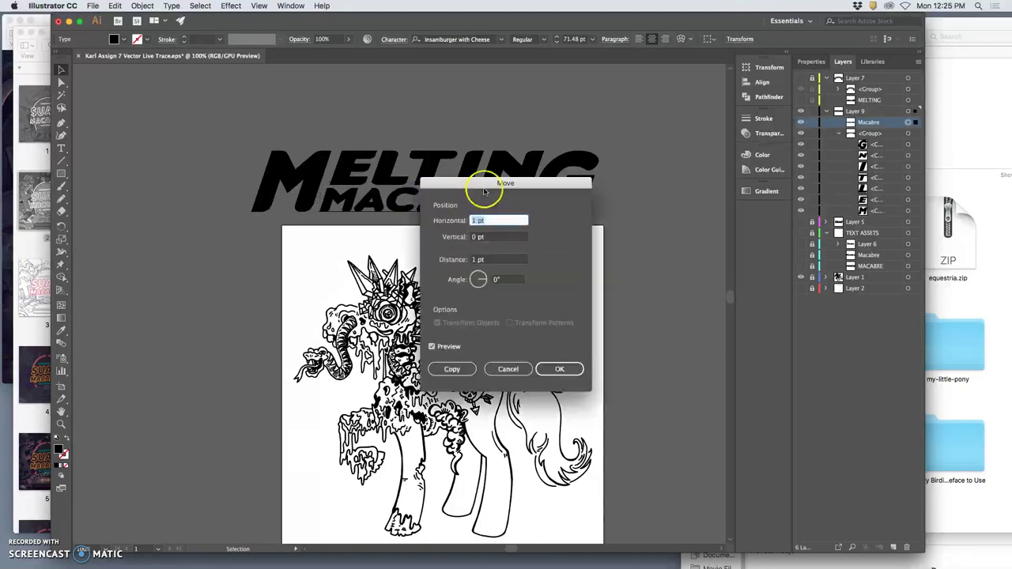
{"action": "left_click", "coordinate": [522, 370]}
{"action": "left_click", "coordinate": [641, 265]}
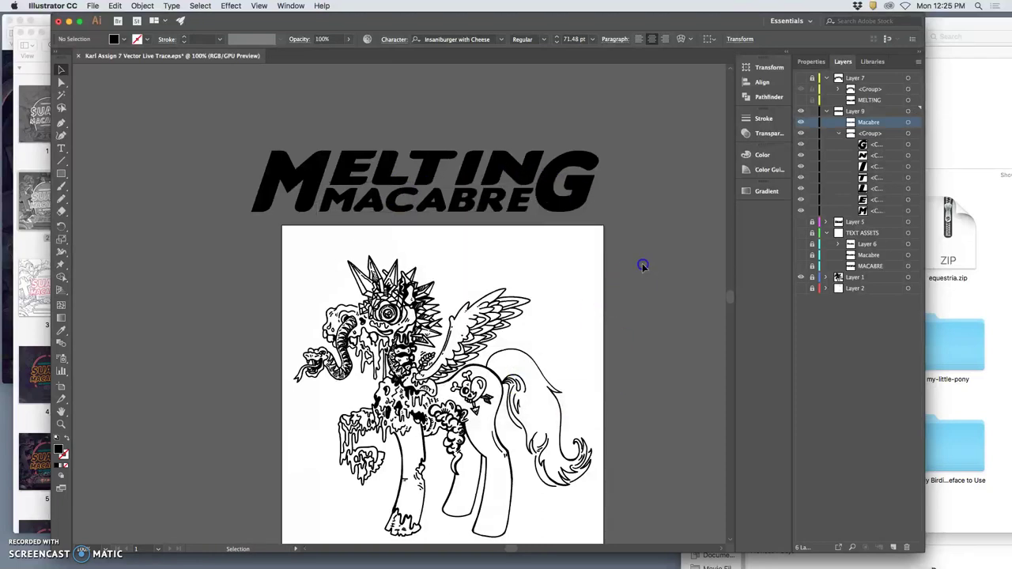
{"action": "right_click", "coordinate": [480, 208]}
{"action": "left_click", "coordinate": [630, 217]}
{"action": "left_click", "coordinate": [832, 141]}
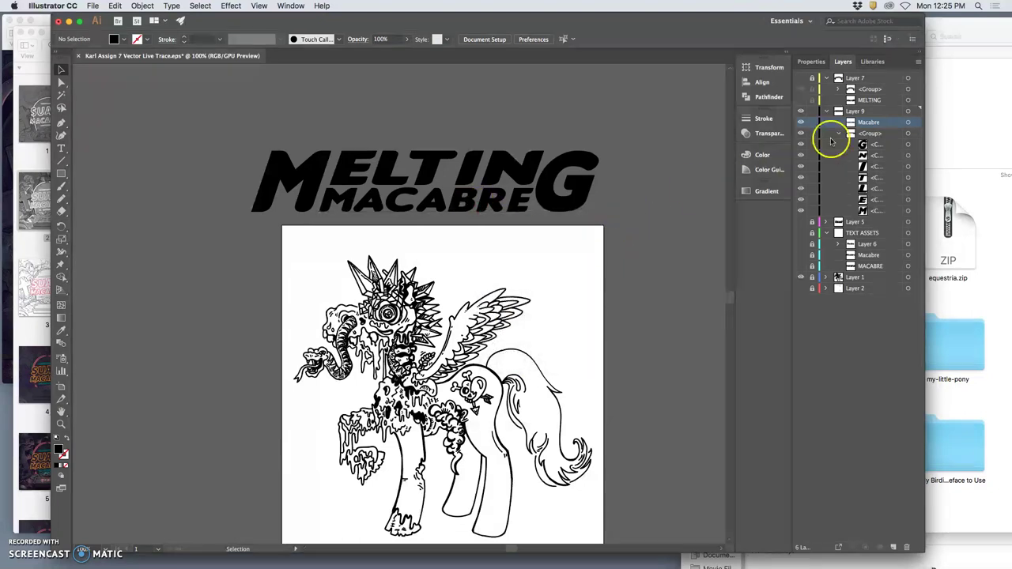
{"action": "left_click_drag", "start_coordinate": [832, 140], "coordinate": [865, 126]}
{"action": "left_click", "coordinate": [909, 123]}
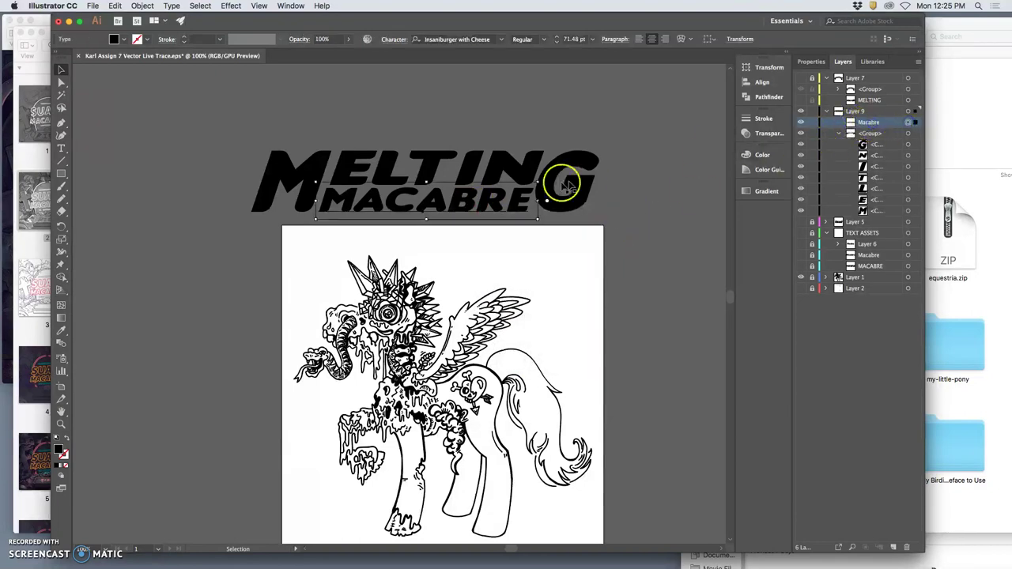
{"action": "right_click", "coordinate": [457, 211]}
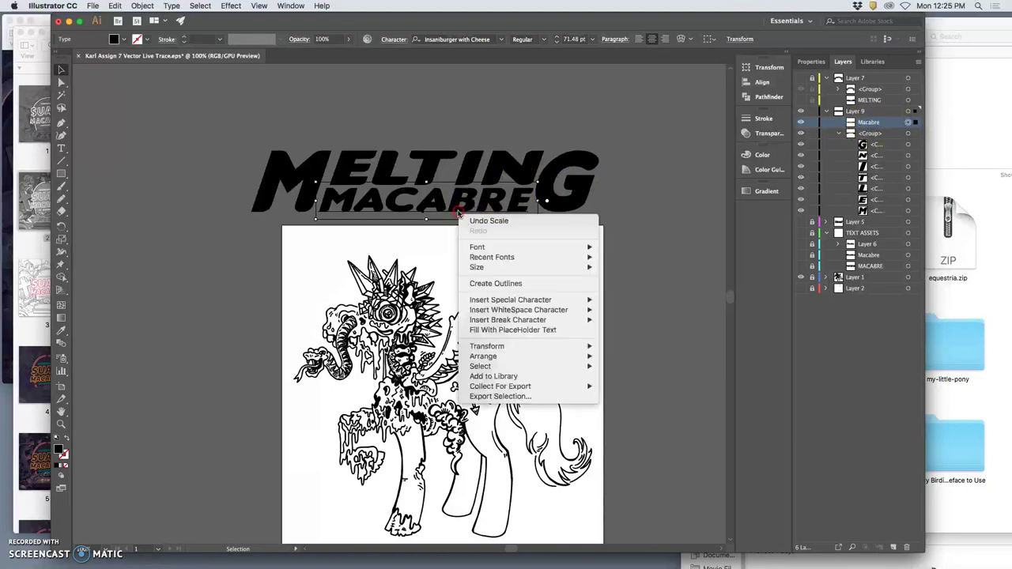
{"action": "left_click", "coordinate": [495, 284]}
{"action": "left_click", "coordinate": [629, 245]}
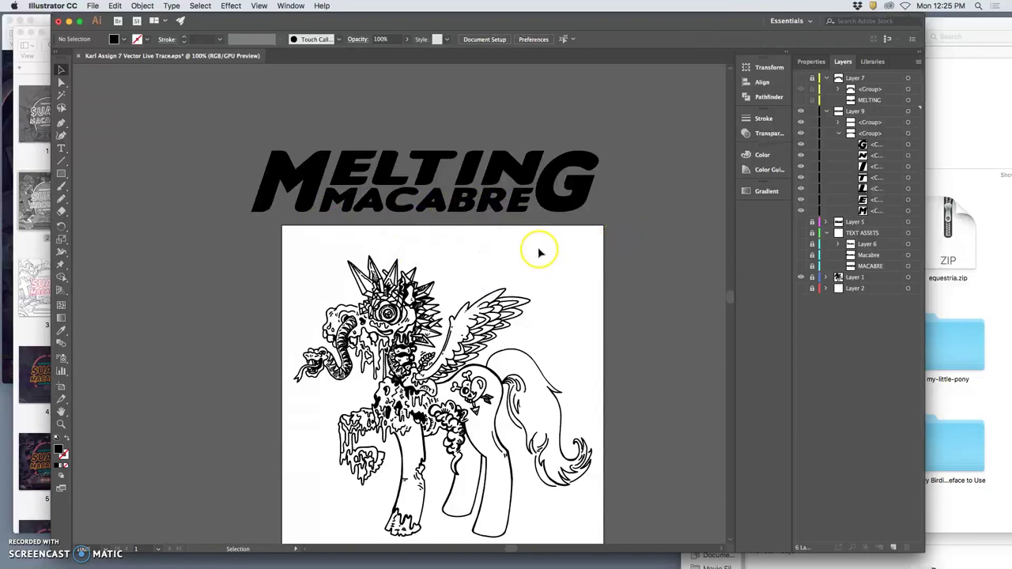
{"action": "scroll", "coordinate": [529, 244], "scroll_direction": "up", "scroll_amount": 5}
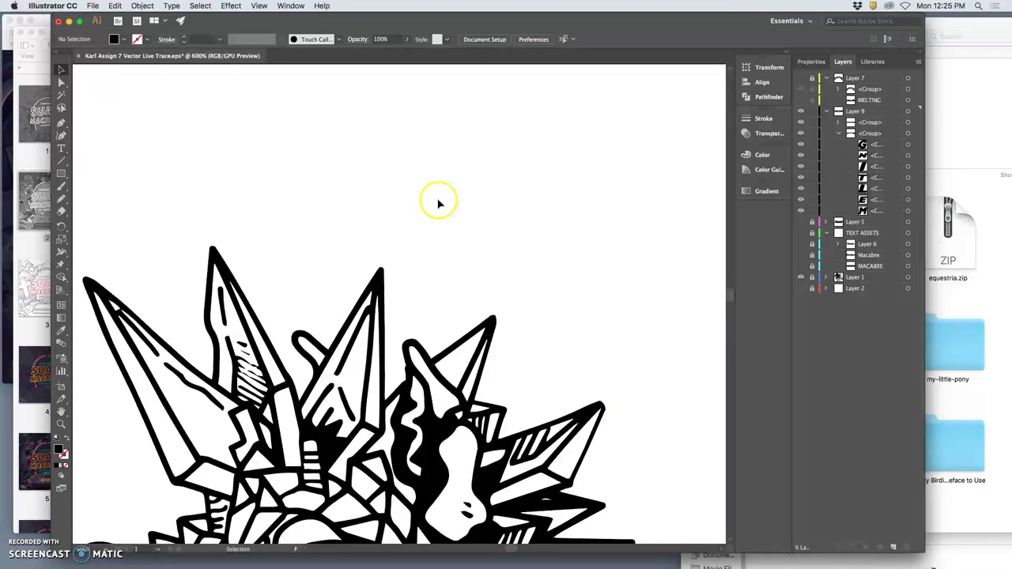
{"action": "scroll", "coordinate": [440, 204], "scroll_direction": "up", "scroll_amount": 10}
{"action": "scroll", "coordinate": [440, 204], "scroll_direction": "right", "scroll_amount": 5}
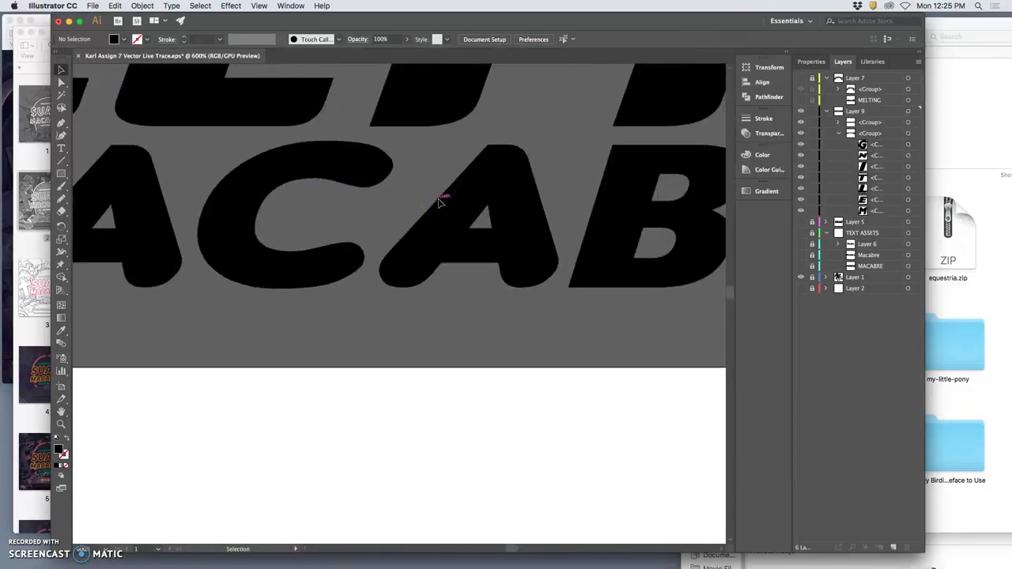
{"action": "scroll", "coordinate": [439, 204], "scroll_direction": "right", "scroll_amount": 5}
{"action": "scroll", "coordinate": [438, 204], "scroll_direction": "up", "scroll_amount": 5}
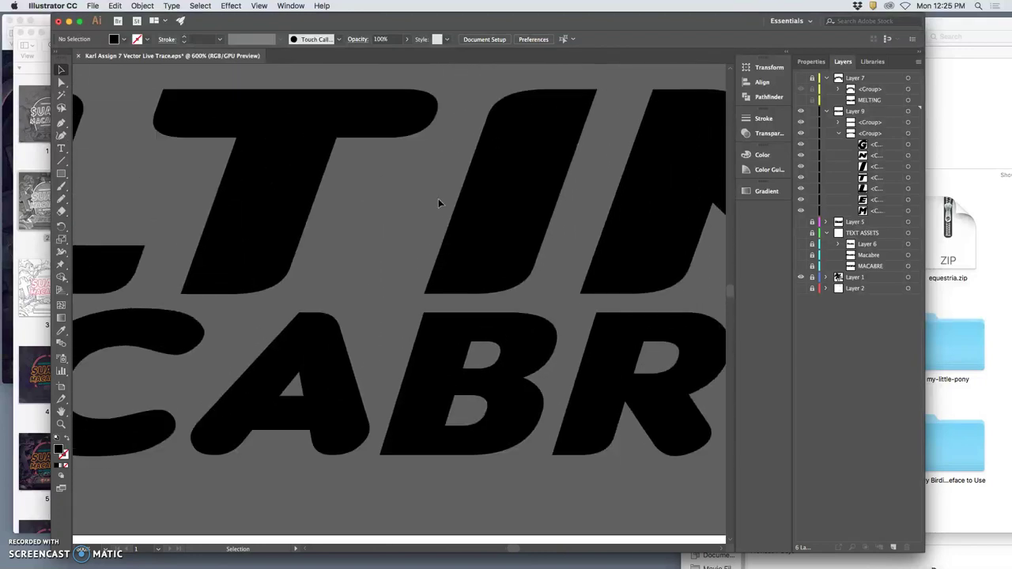
{"action": "scroll", "coordinate": [438, 203], "scroll_direction": "right", "scroll_amount": 10}
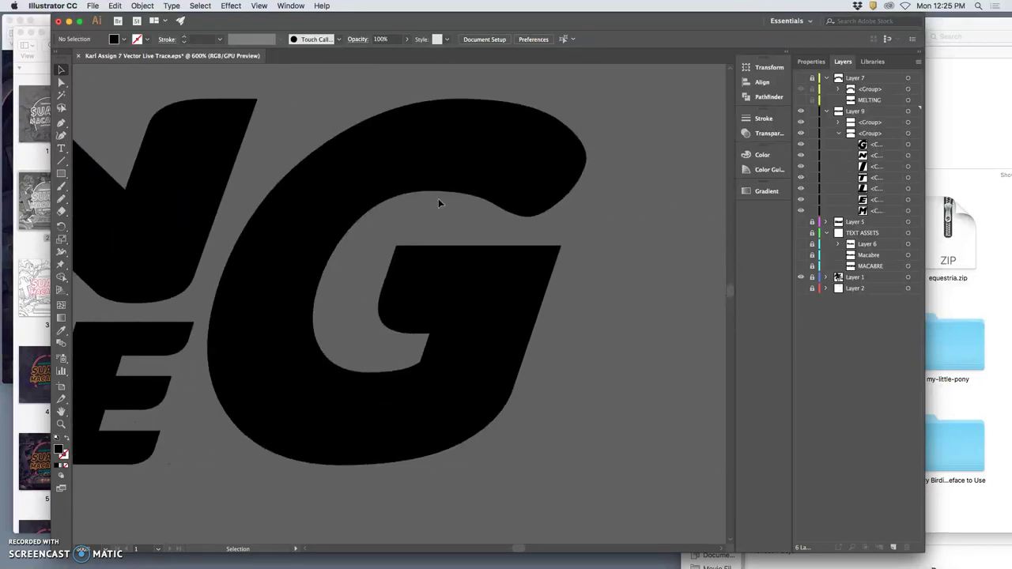
{"action": "scroll", "coordinate": [439, 204], "scroll_direction": "left", "scroll_amount": 15}
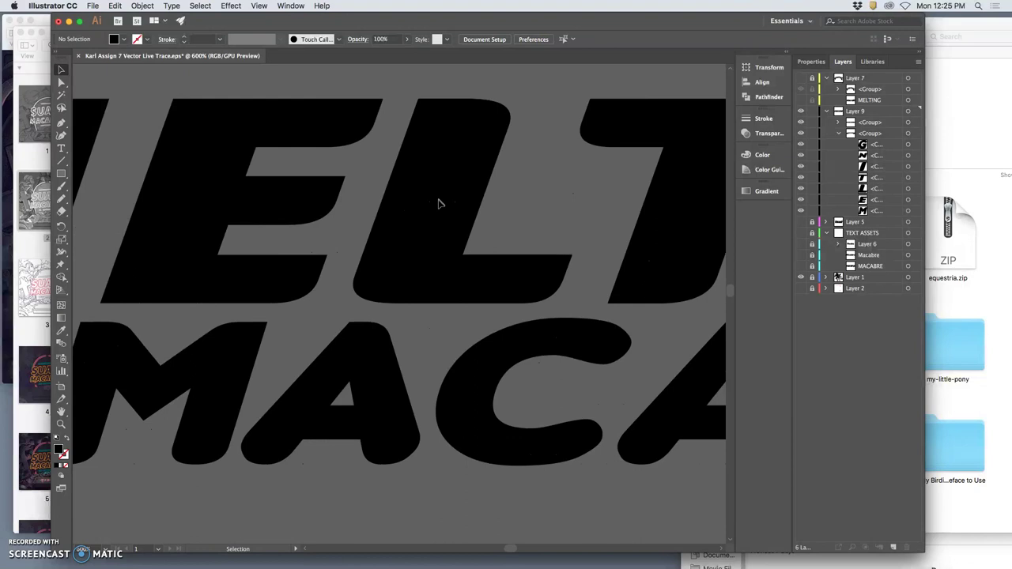
{"action": "scroll", "coordinate": [362, 336], "scroll_direction": "left", "scroll_amount": 8}
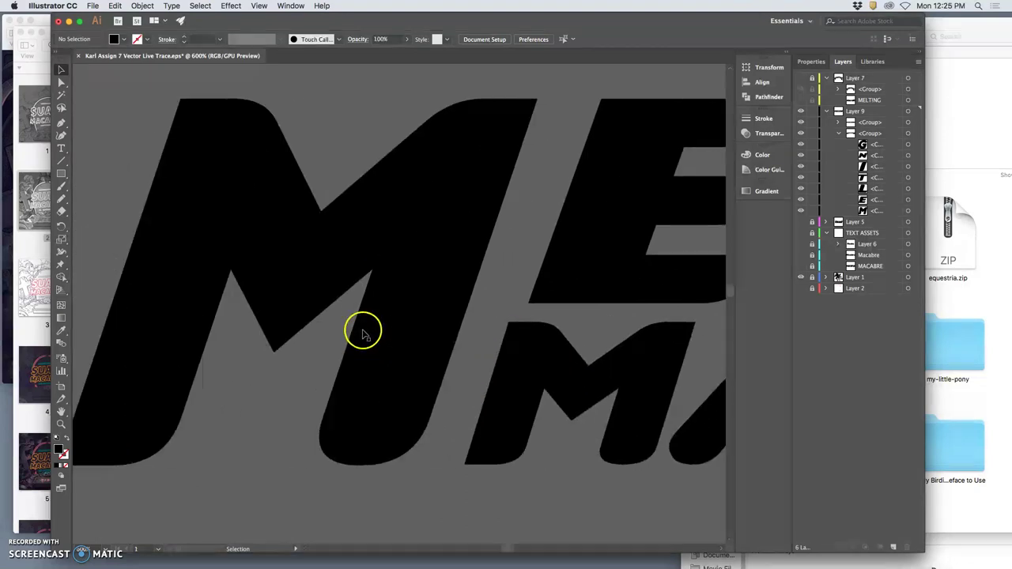
{"action": "scroll", "coordinate": [362, 332], "scroll_direction": "right", "scroll_amount": 2}
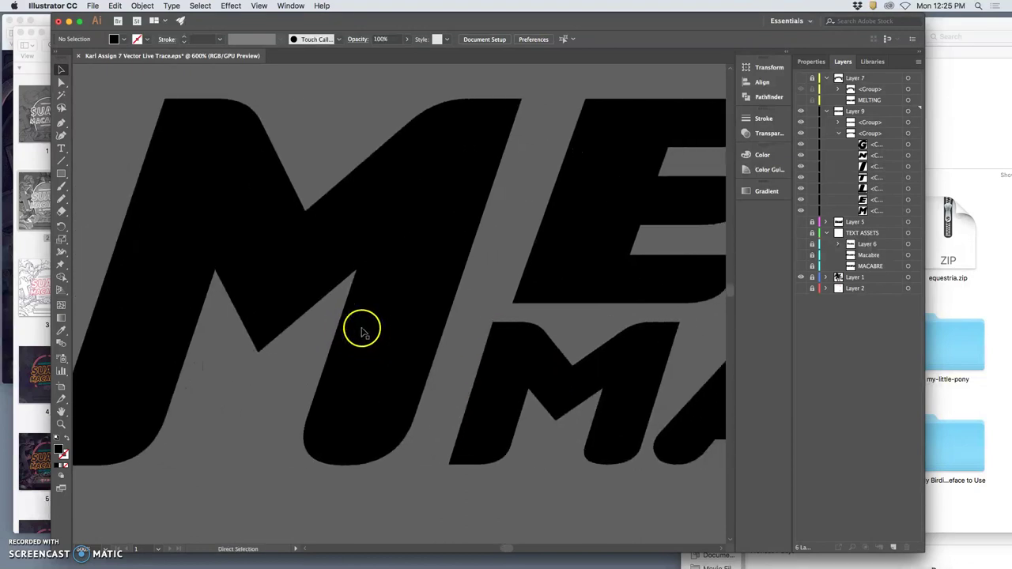
{"action": "scroll", "coordinate": [361, 332], "scroll_direction": "down", "scroll_amount": 5}
{"action": "scroll", "coordinate": [482, 319], "scroll_direction": "down", "scroll_amount": 2}
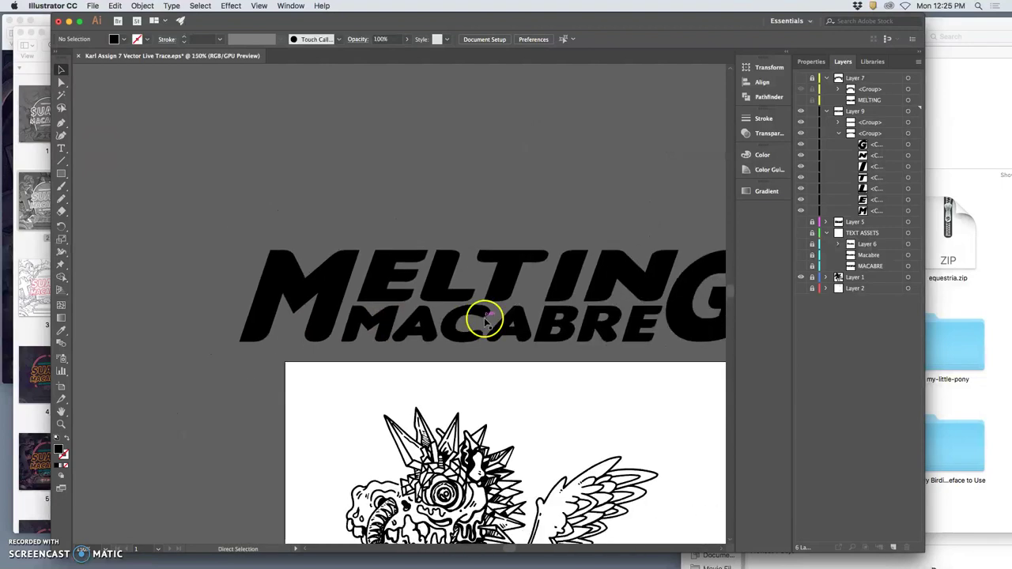
{"action": "scroll", "coordinate": [482, 318], "scroll_direction": "down", "scroll_amount": 2}
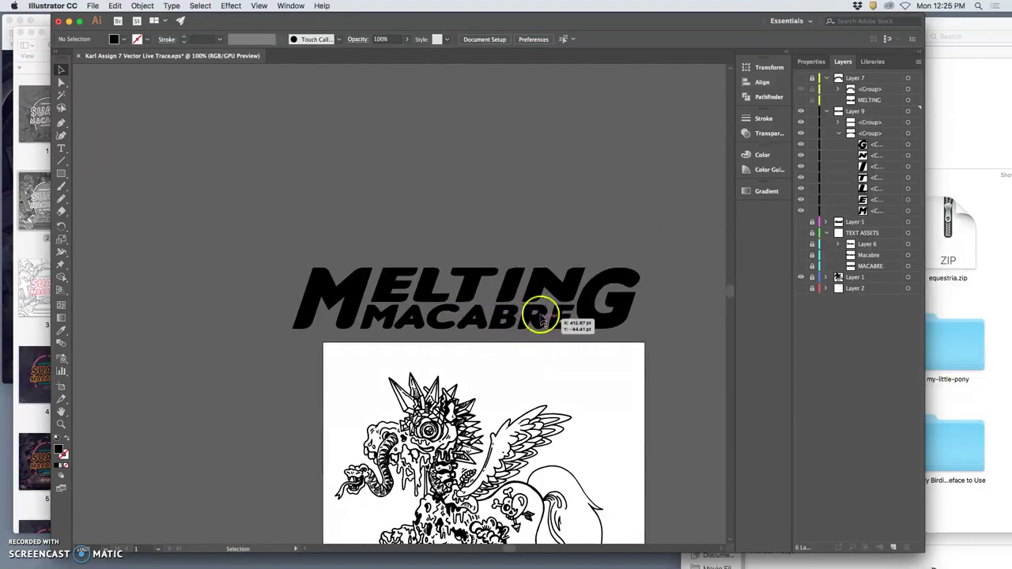
Step: Zoom out to 50% and drag the Layer 9 title just above the pony drawing
{"action": "left_click", "coordinate": [908, 112]}
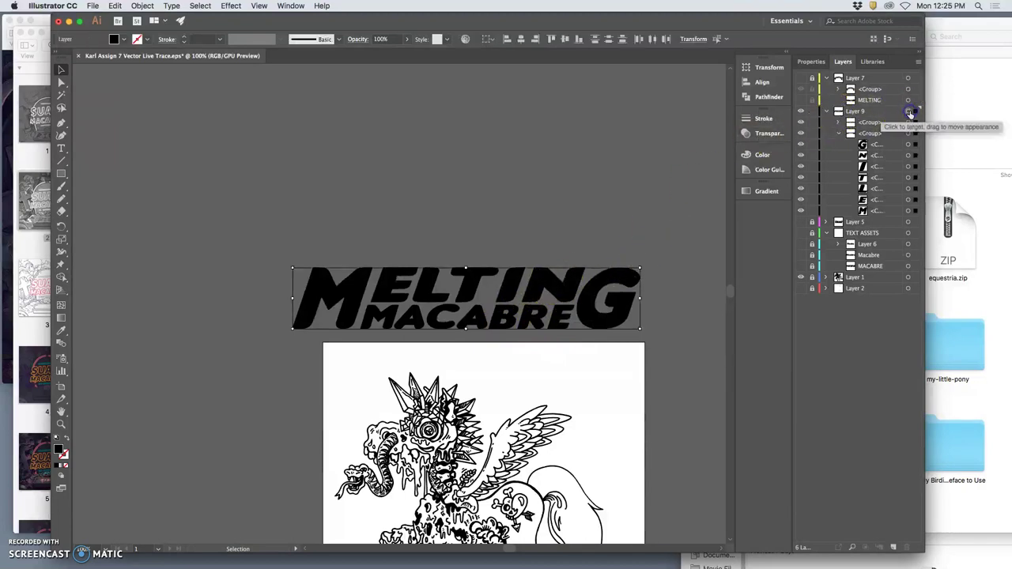
{"action": "left_click", "coordinate": [826, 112]}
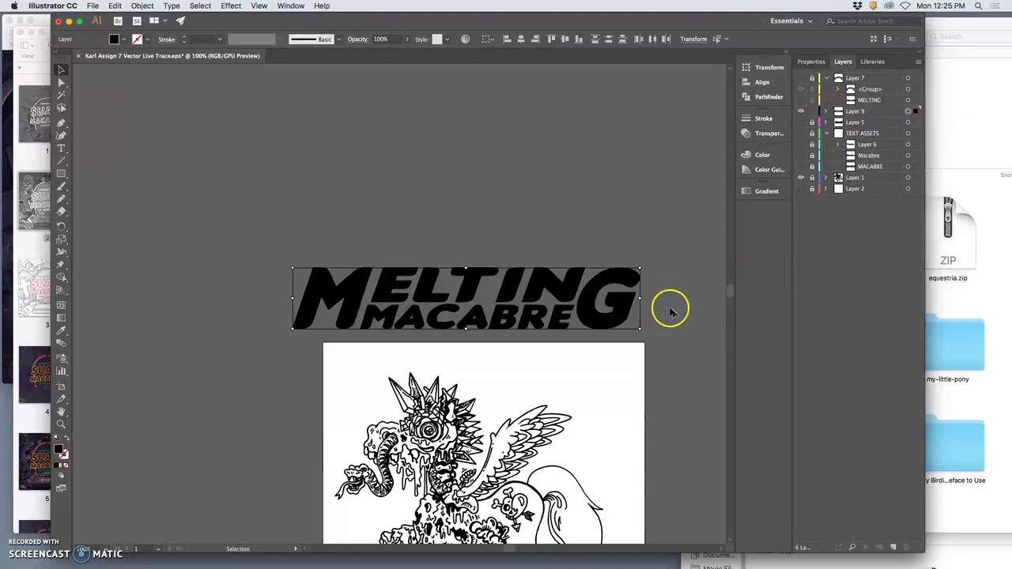
{"action": "key", "text": "super+minus"}
{"action": "key", "text": "super+minus"}
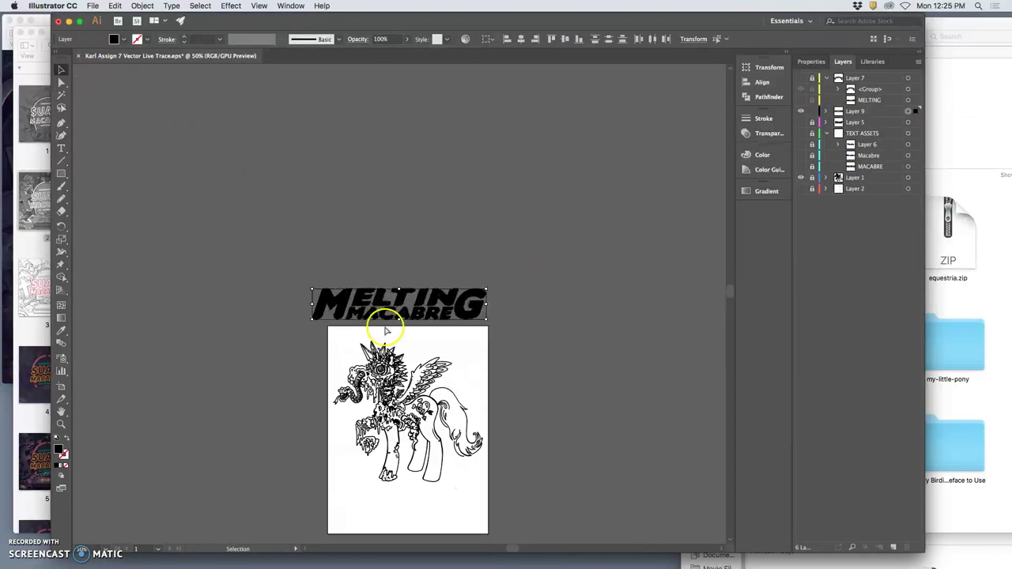
{"action": "mouse_move", "coordinate": [411, 313]}
{"action": "left_mouse_down"}
{"action": "mouse_move", "coordinate": [419, 297]}
{"action": "mouse_move", "coordinate": [424, 315]}
{"action": "left_mouse_up"}
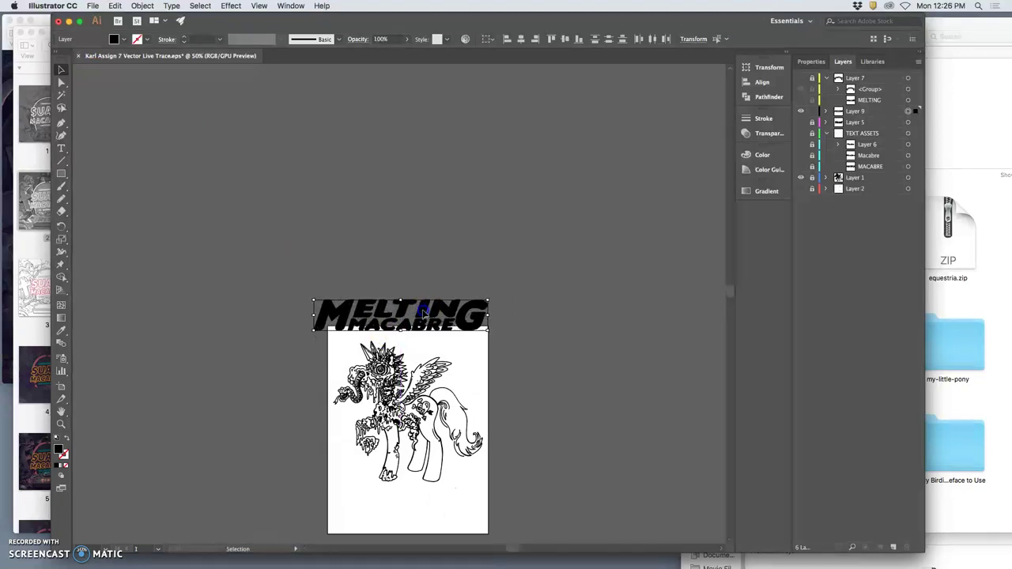
{"action": "left_click", "coordinate": [497, 266]}
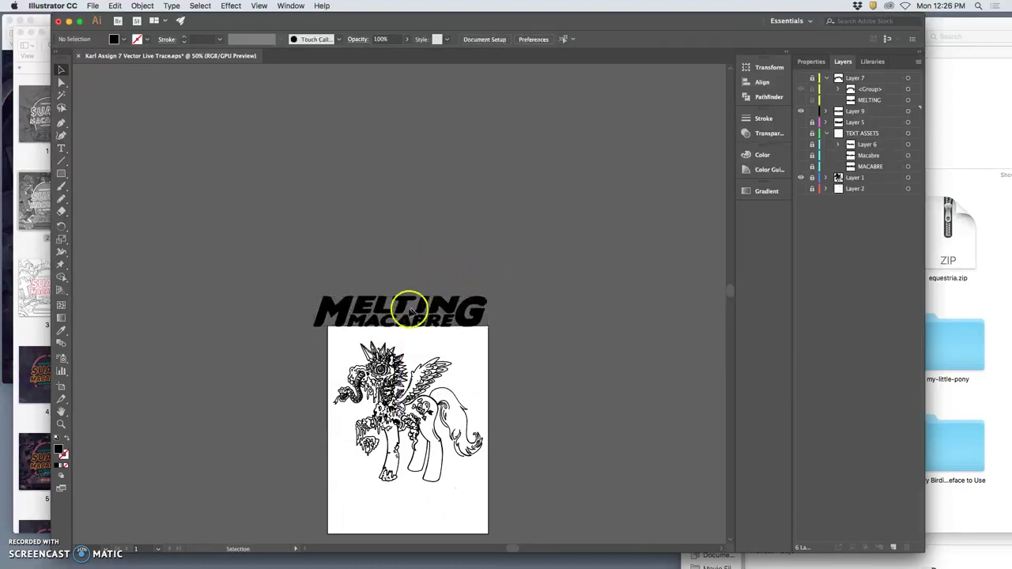
{"action": "left_click_drag", "start_coordinate": [410, 311], "coordinate": [403, 301]}
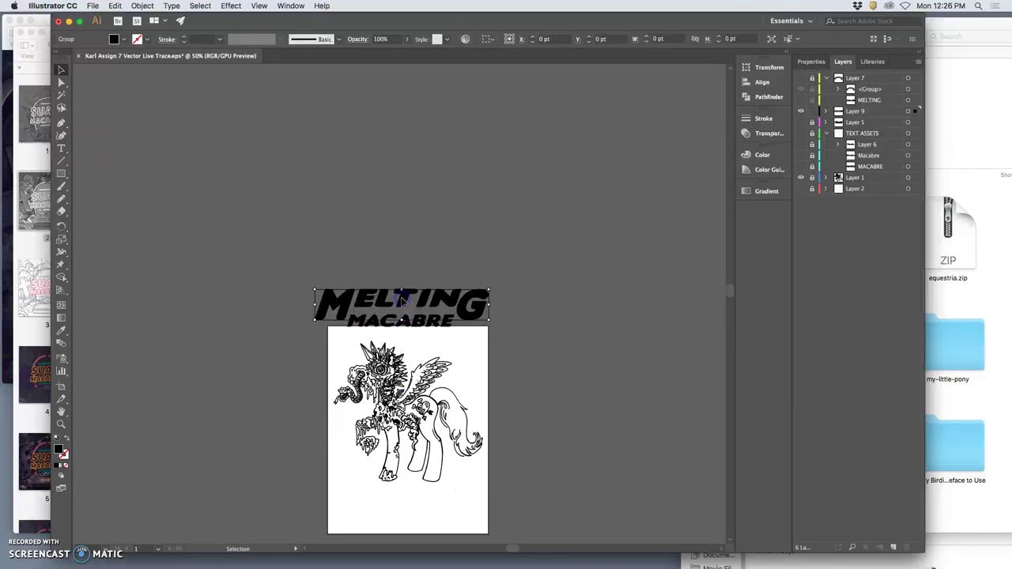
{"action": "left_click", "coordinate": [812, 149]}
{"action": "left_click", "coordinate": [812, 122]}
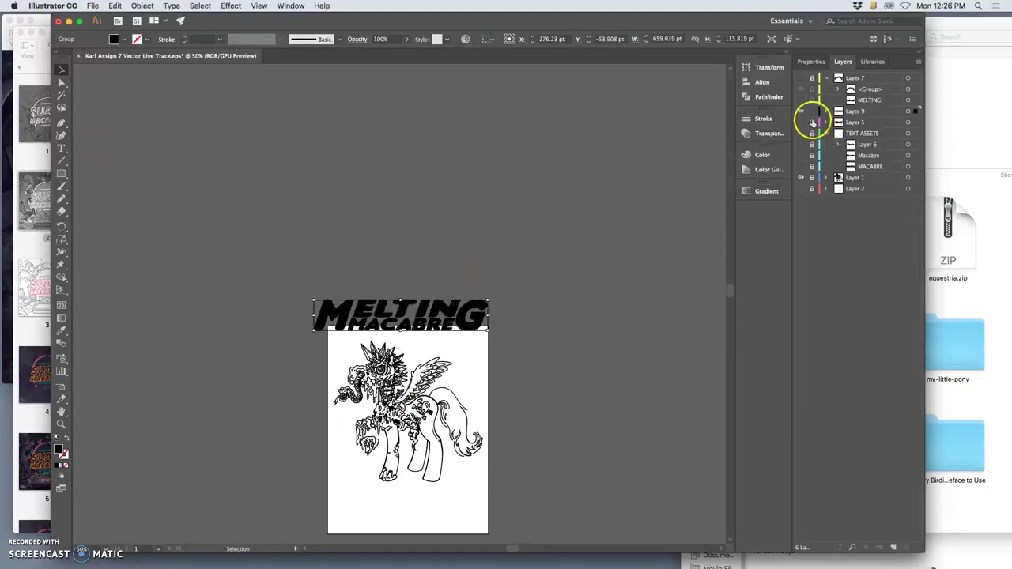
{"action": "left_click", "coordinate": [656, 238]}
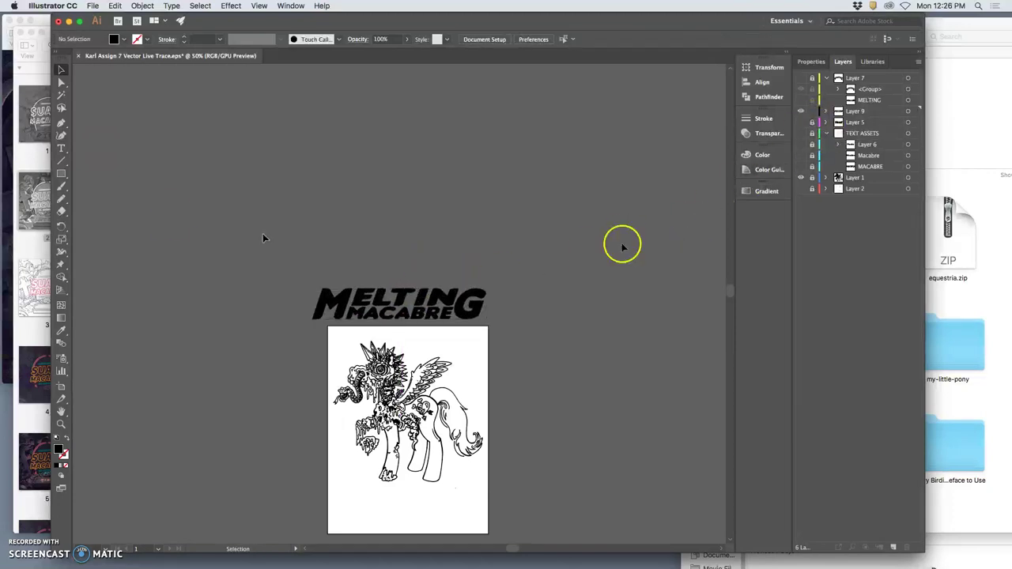
{"action": "left_click", "coordinate": [36, 328]}
Step: View the neon coloured SUAVÉ MACABRÉ reference in Preview, then return to Illustrator
{"action": "left_click", "coordinate": [50, 451]}
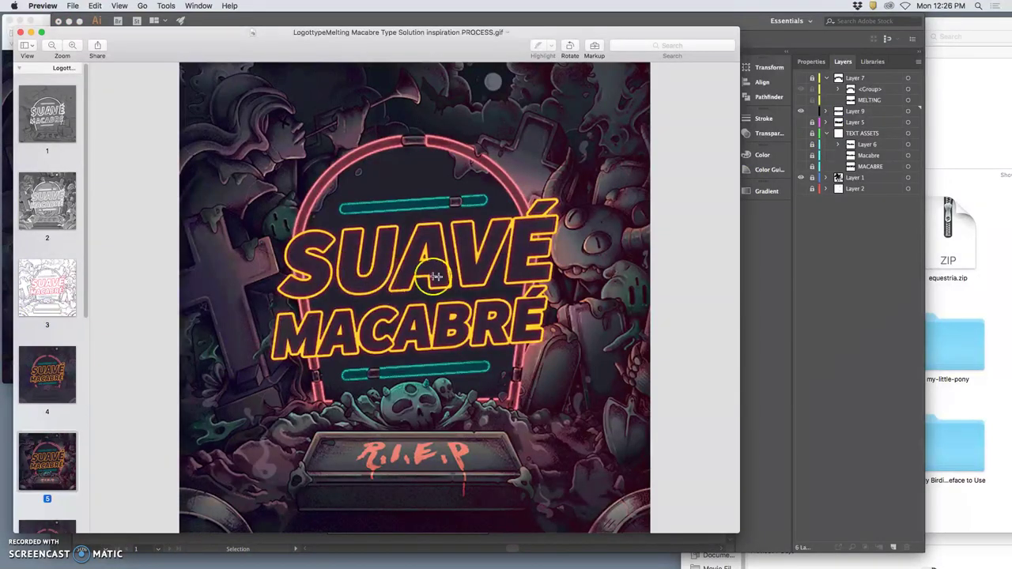
{"action": "left_click", "coordinate": [757, 260]}
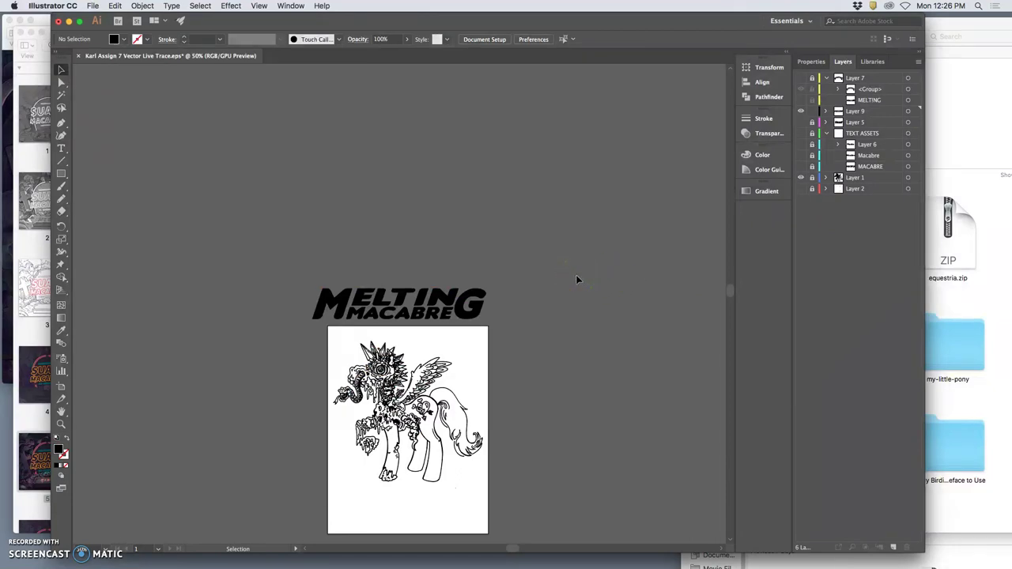
Step: Paste the title in place on a new Layer 10, with Layer 9 locked and hidden
{"action": "left_click", "coordinate": [907, 111]}
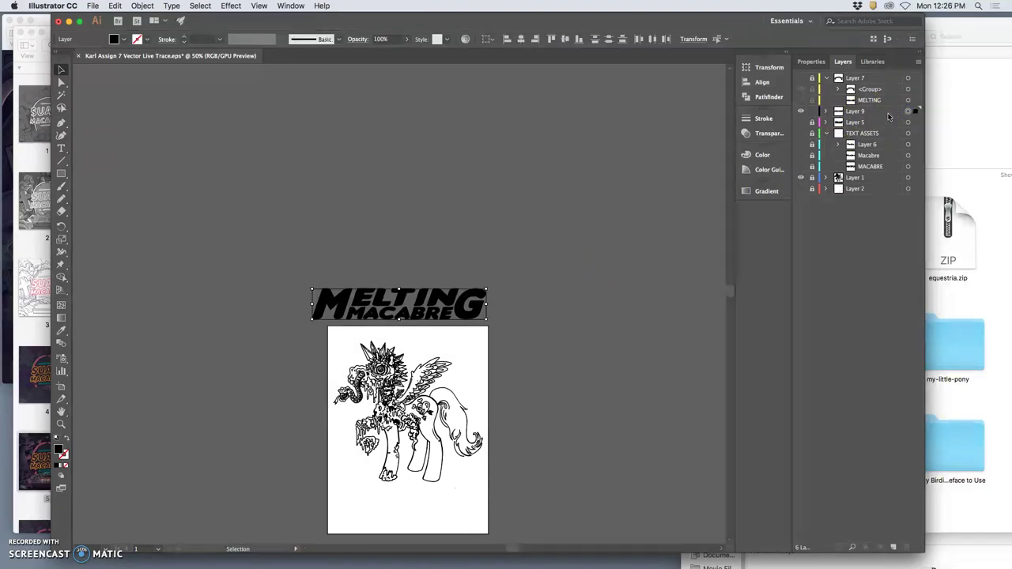
{"action": "left_click", "coordinate": [892, 548]}
{"action": "left_click", "coordinate": [812, 123]}
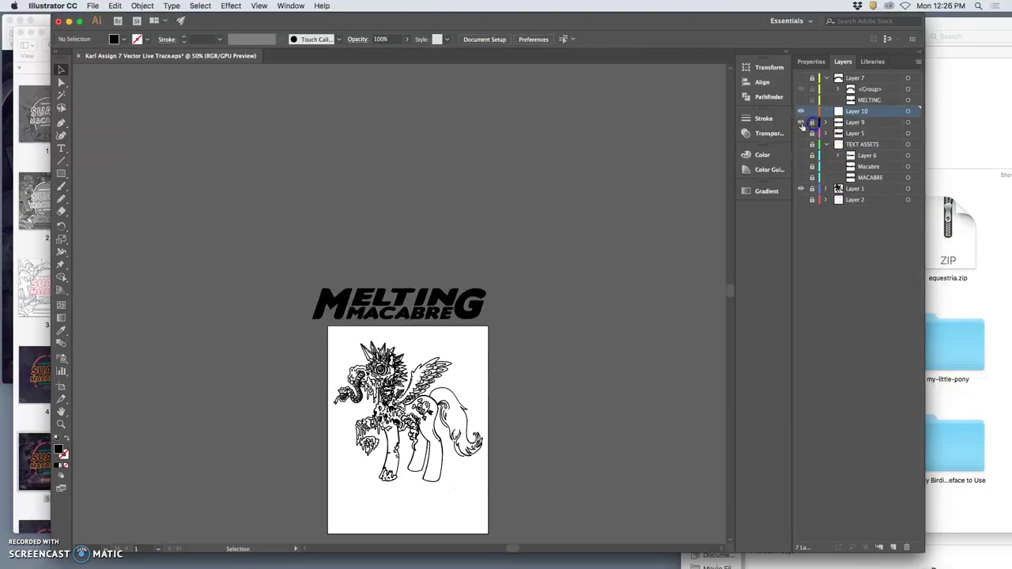
{"action": "left_click", "coordinate": [801, 123]}
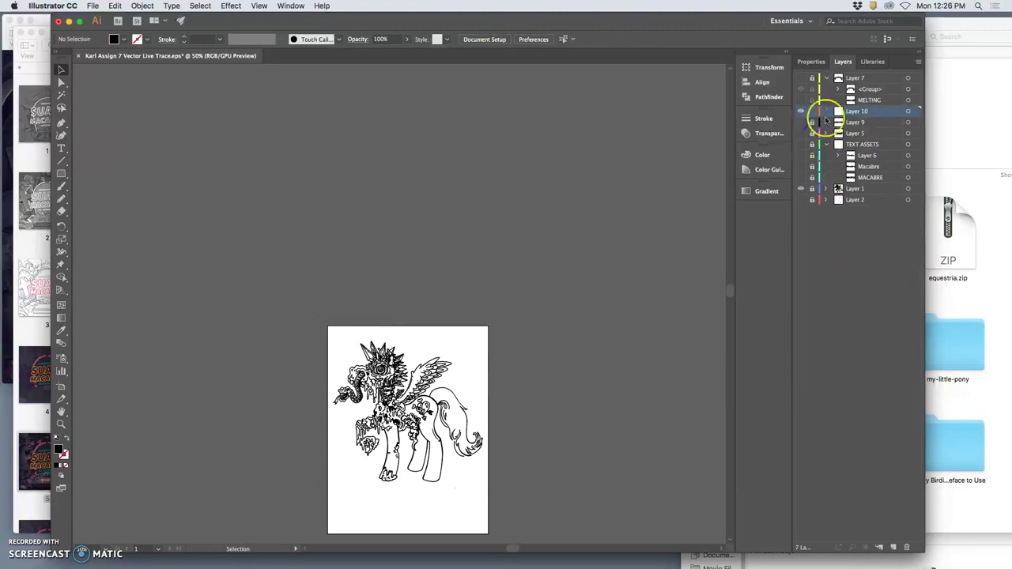
{"action": "left_click", "coordinate": [116, 6]}
{"action": "left_click", "coordinate": [137, 96]}
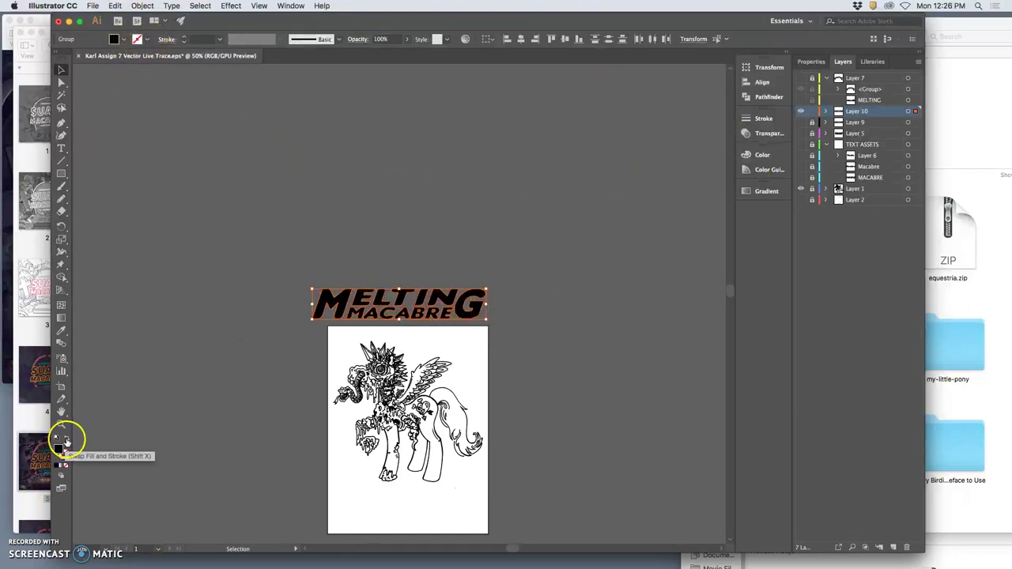
Step: Swap the title's fill to stroke and set the stroke weight to 7 pt
{"action": "left_click", "coordinate": [66, 441]}
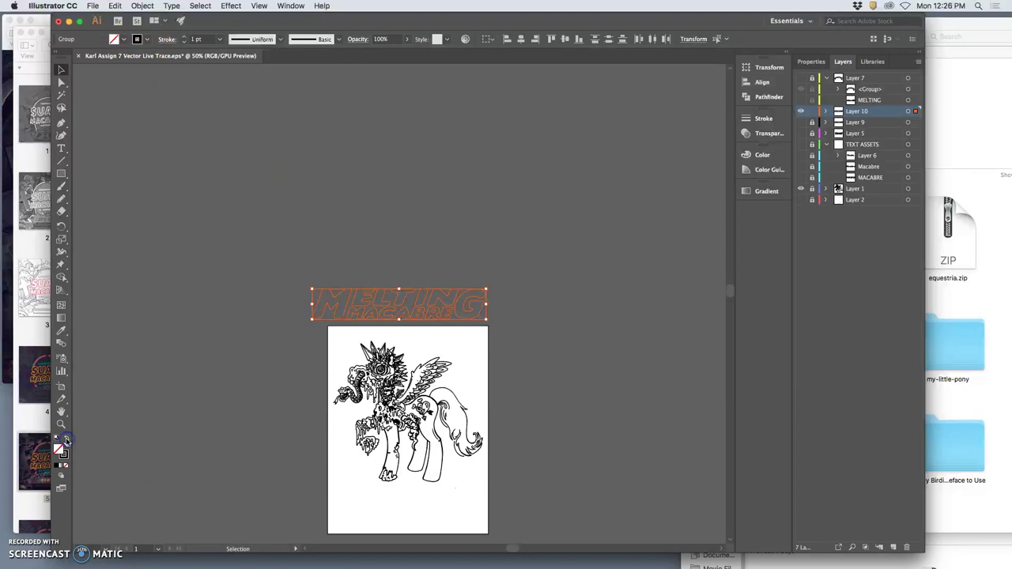
{"action": "left_click", "coordinate": [185, 40]}
{"action": "left_click", "coordinate": [186, 39]}
{"action": "left_click", "coordinate": [186, 39]}
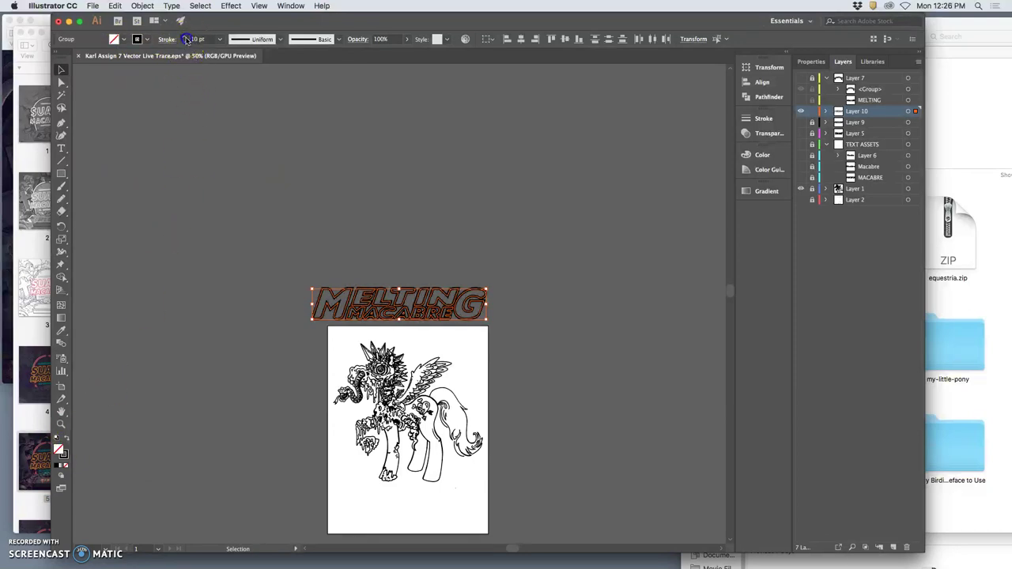
{"action": "left_click", "coordinate": [186, 39]}
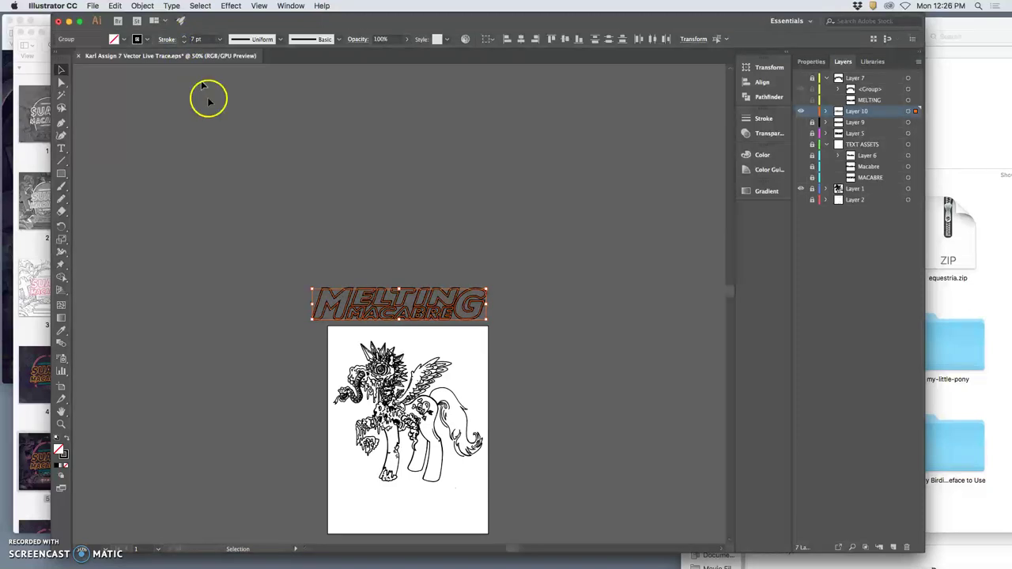
{"action": "left_click", "coordinate": [249, 225]}
Step: Scale the MACABRE group down slightly and nudge it into place under MELTING
{"action": "key", "text": "super+equal"}
{"action": "key", "text": "super+equal"}
{"action": "key", "text": "super+equal"}
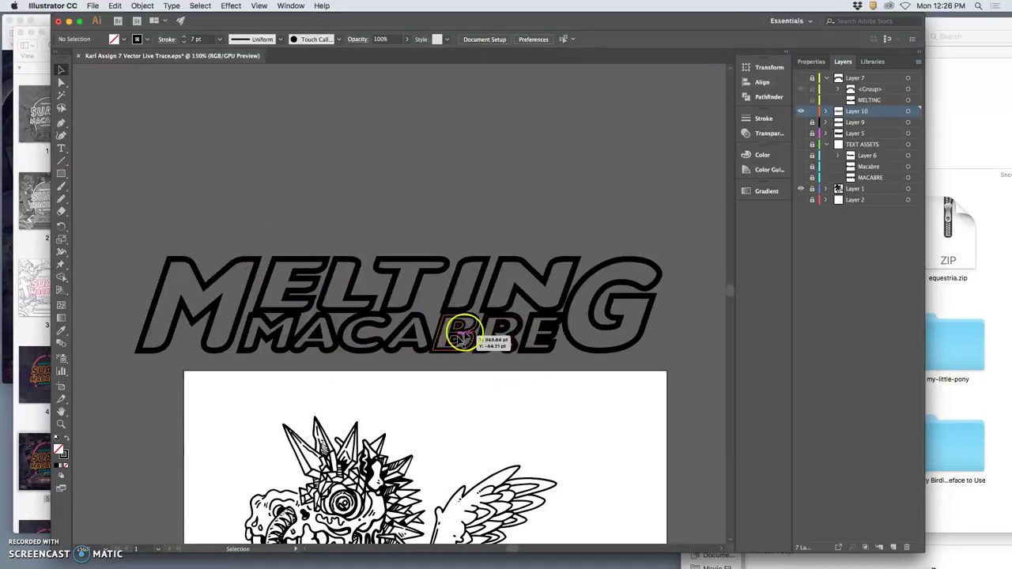
{"action": "left_click", "coordinate": [826, 112]}
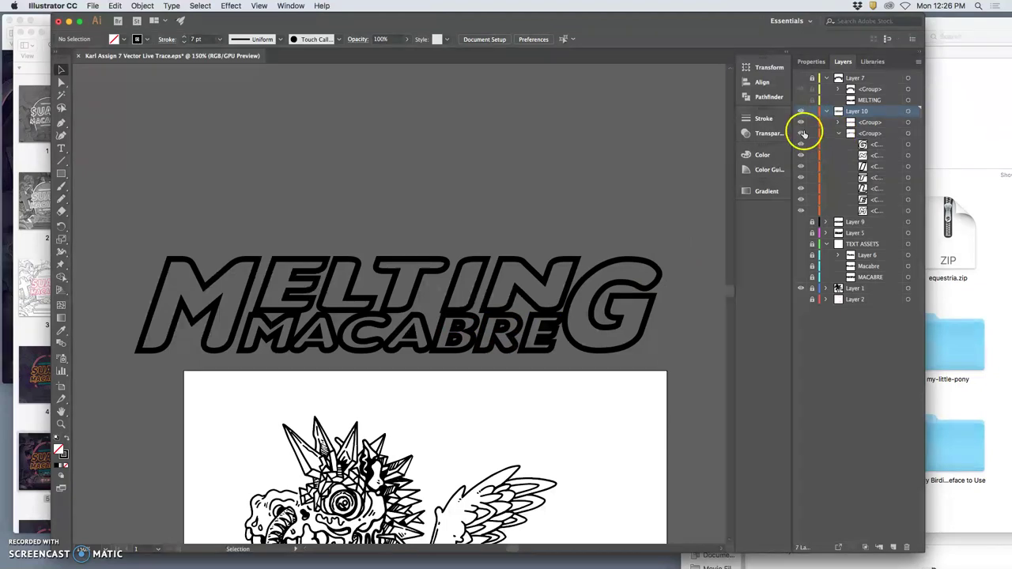
{"action": "left_click", "coordinate": [802, 123]}
{"action": "left_click", "coordinate": [802, 123]}
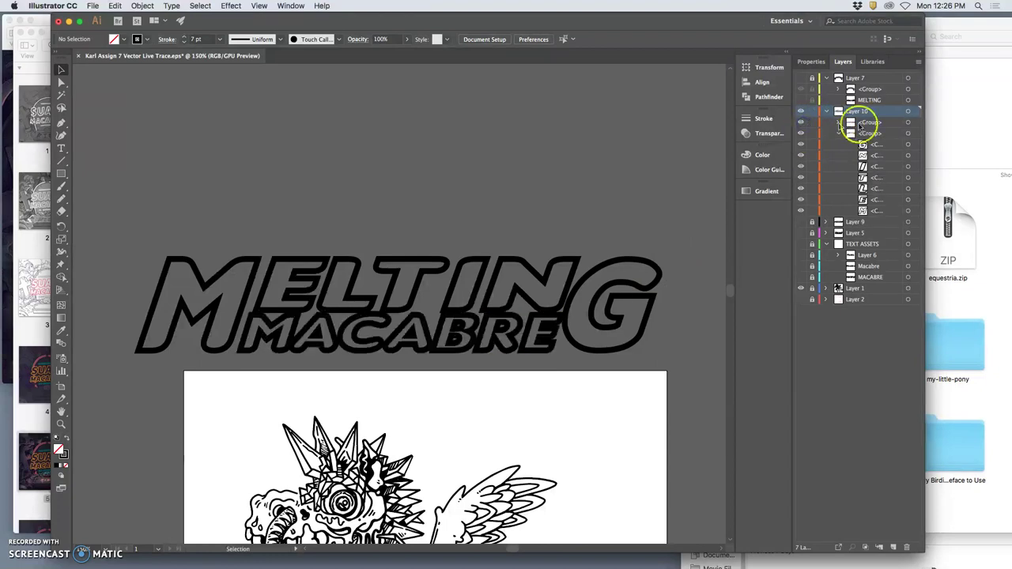
{"action": "left_click", "coordinate": [908, 123]}
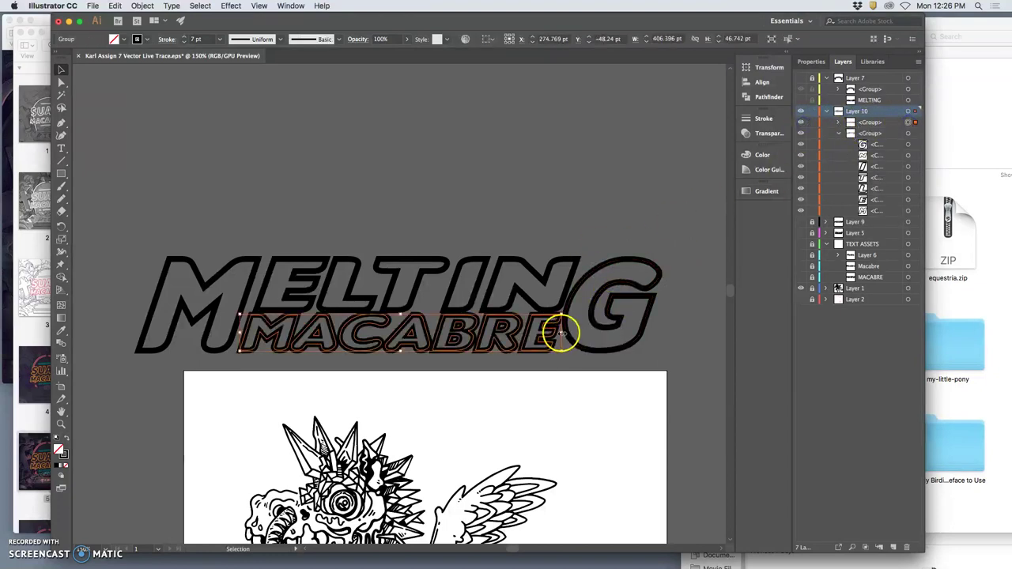
{"action": "left_click_drag", "start_coordinate": [558, 316], "coordinate": [569, 318]}
{"action": "key", "text": "Down"}
{"action": "key", "text": "Down"}
{"action": "key", "text": "Down"}
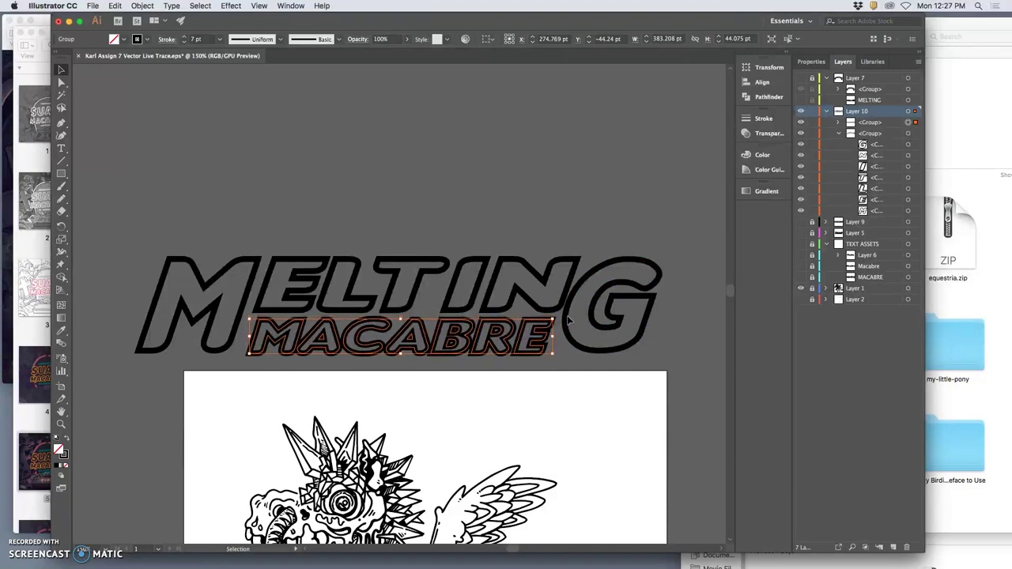
{"action": "key", "text": "Left"}
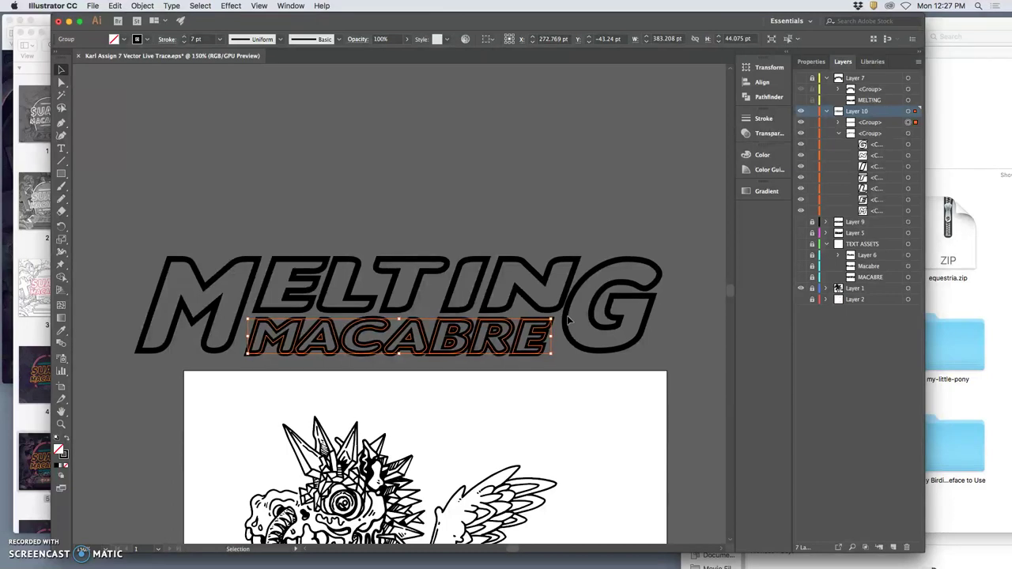
{"action": "left_click", "coordinate": [607, 354]}
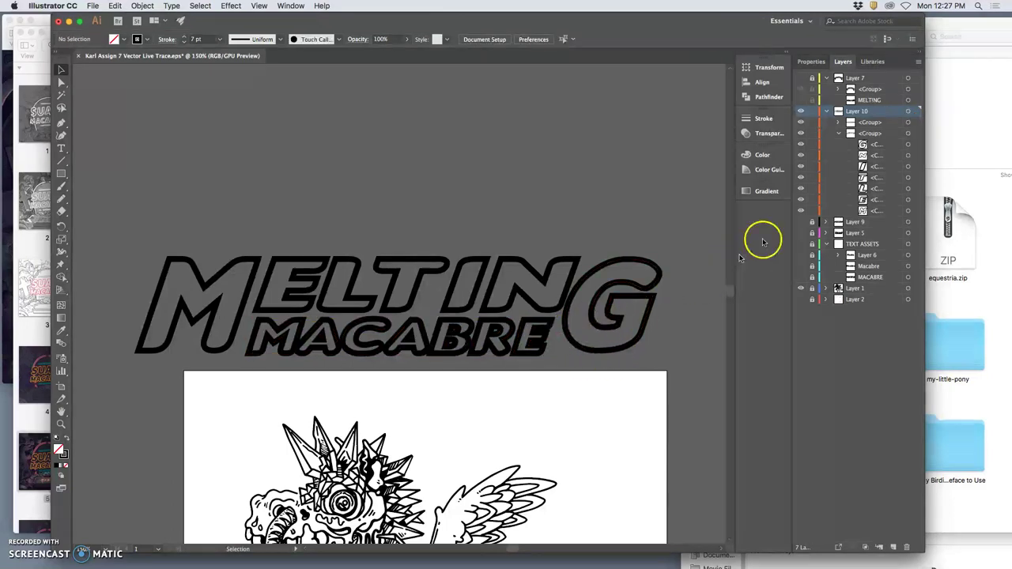
Step: Reduce the MACABRE outline stroke weight from 7 pt to 4 pt
{"action": "left_click", "coordinate": [909, 122]}
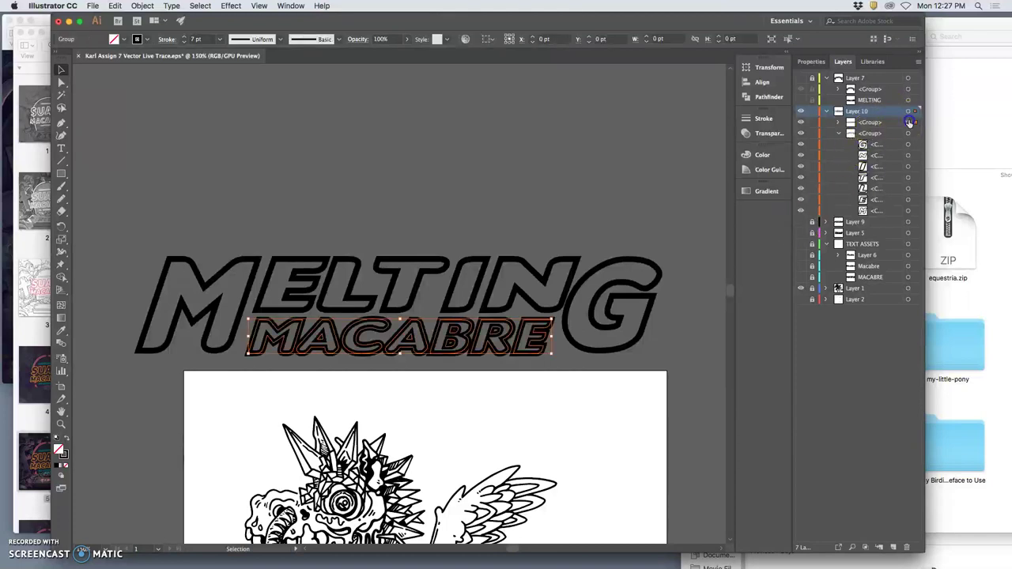
{"action": "left_click", "coordinate": [185, 43]}
{"action": "left_click", "coordinate": [185, 43]}
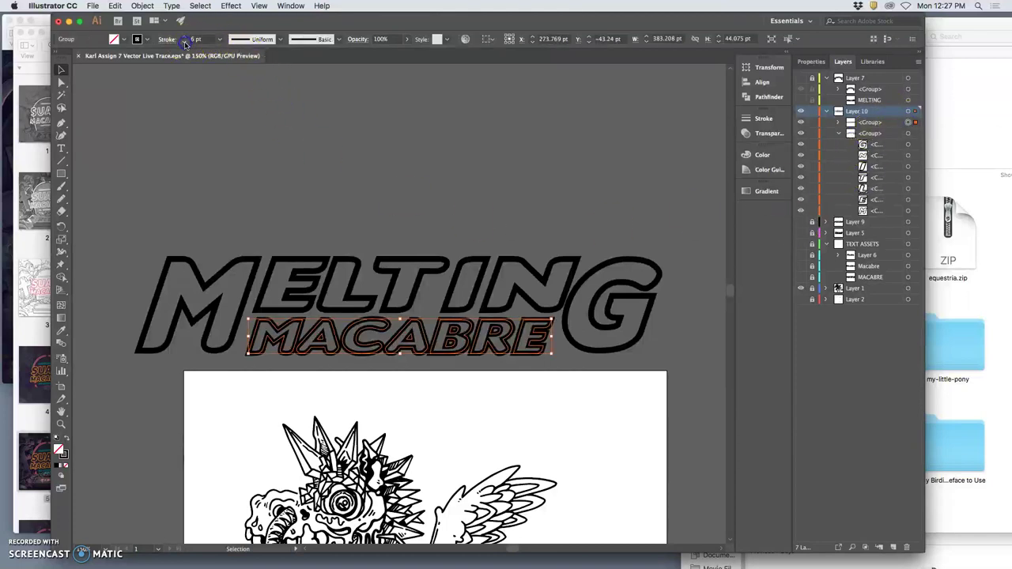
{"action": "left_click", "coordinate": [185, 42]}
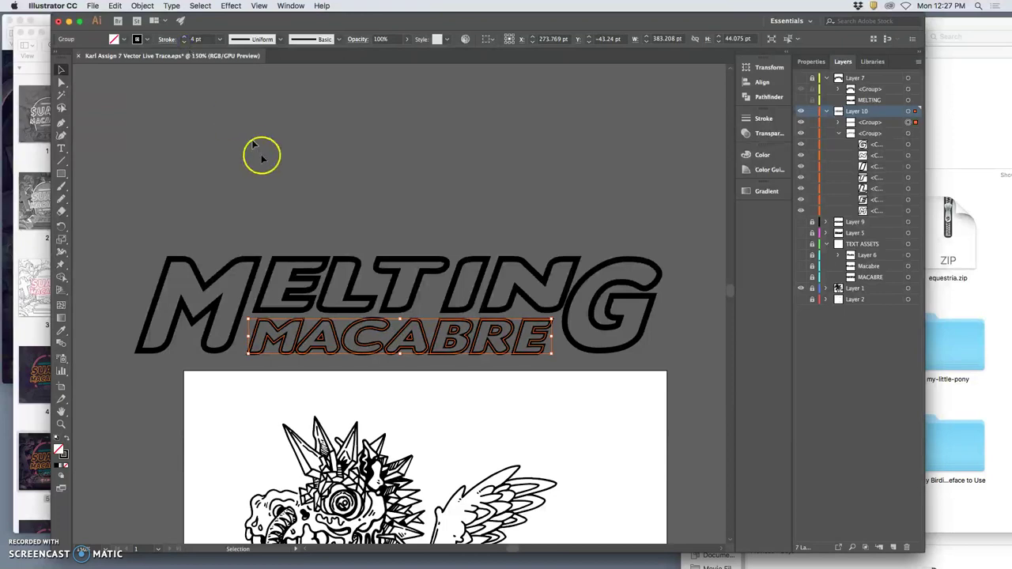
{"action": "left_click", "coordinate": [262, 159]}
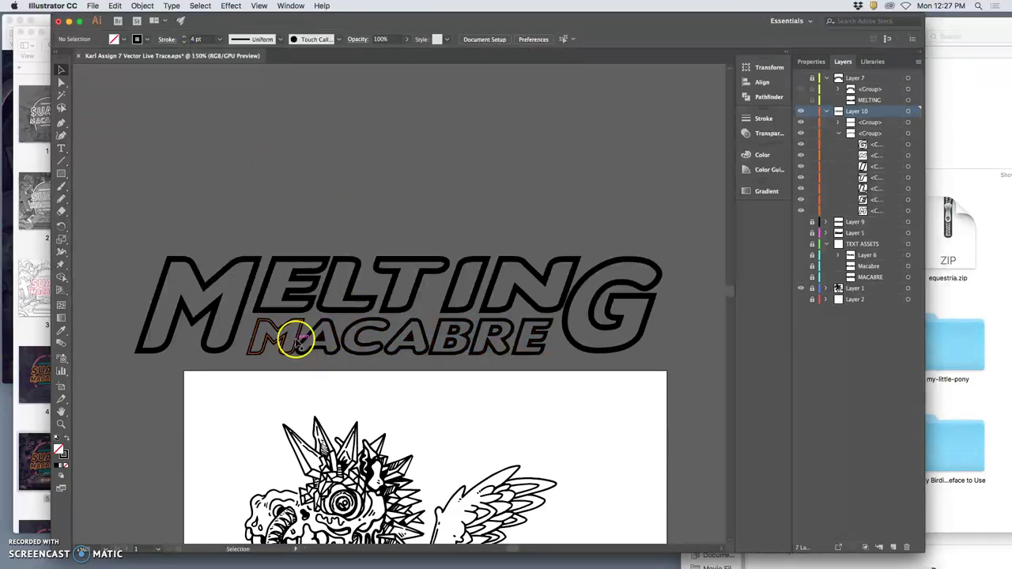
Step: Nudge the M of MACABRE one step to the left
{"action": "left_click", "coordinate": [840, 123]}
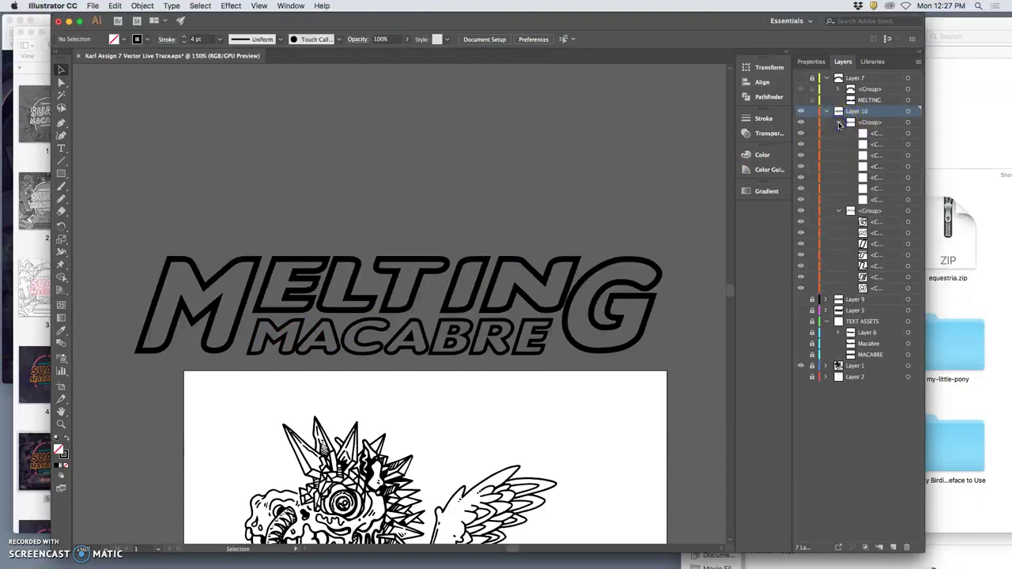
{"action": "left_click", "coordinate": [907, 200]}
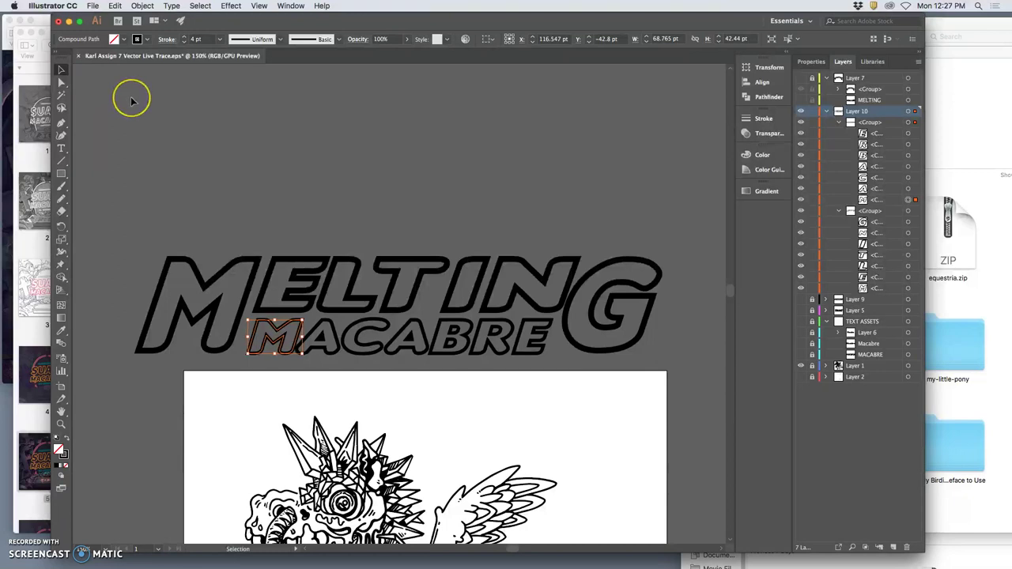
{"action": "key", "text": "Left"}
{"action": "key", "text": "Left"}
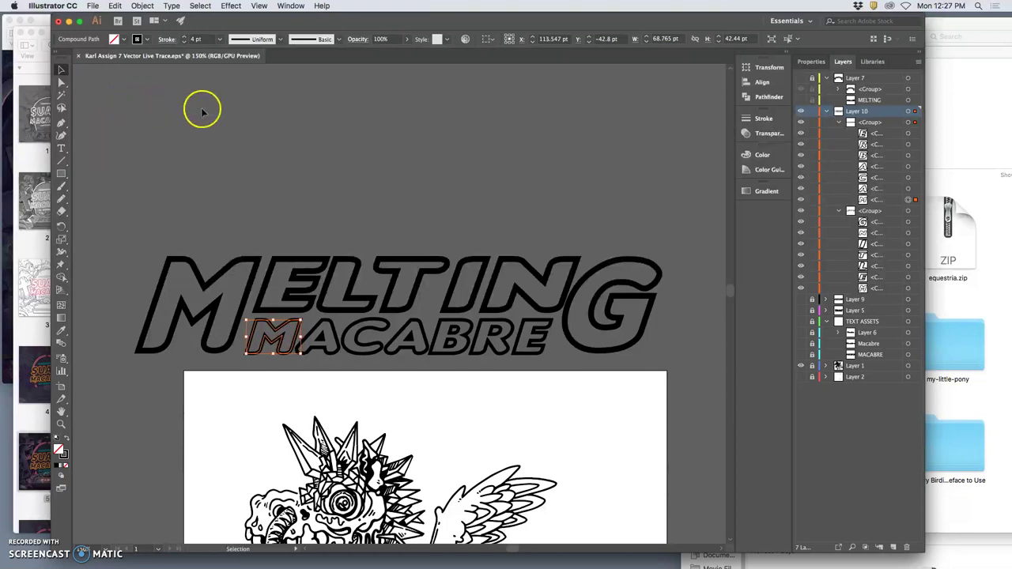
{"action": "left_click", "coordinate": [339, 149]}
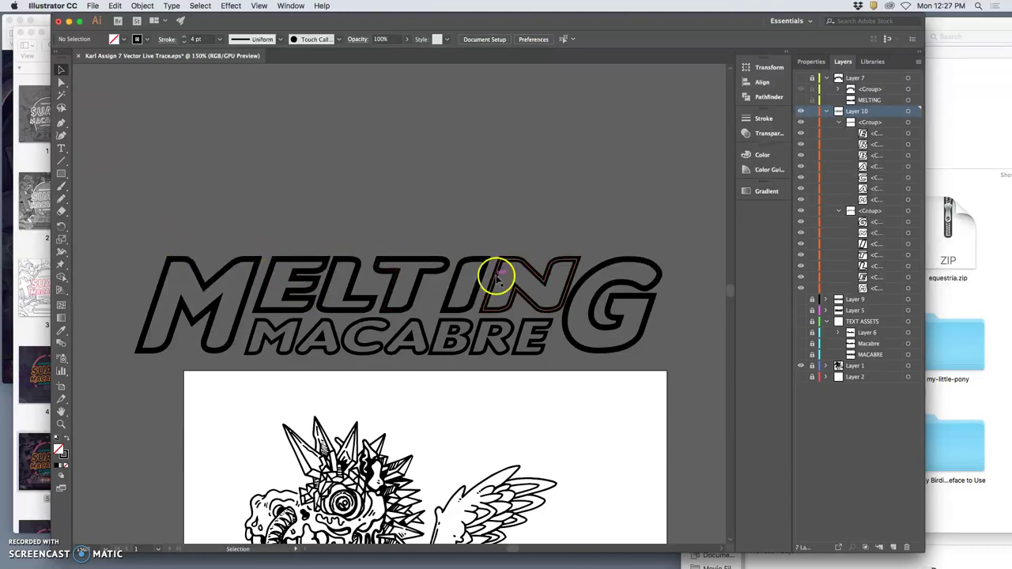
Step: Nudge the G of MELTING one step to the right
{"action": "left_click", "coordinate": [571, 276]}
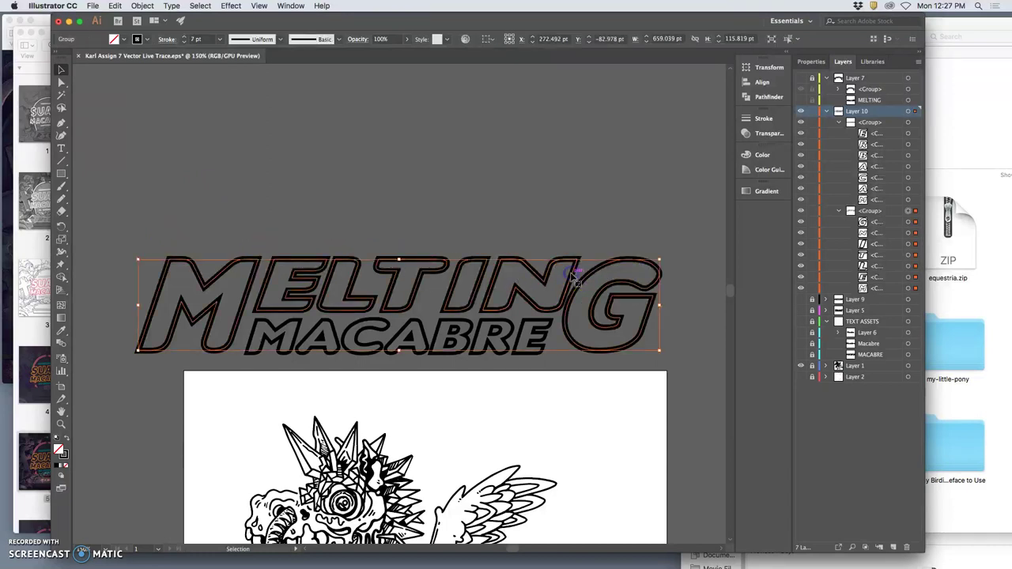
{"action": "left_click", "coordinate": [874, 235]}
{"action": "left_click", "coordinate": [908, 234]}
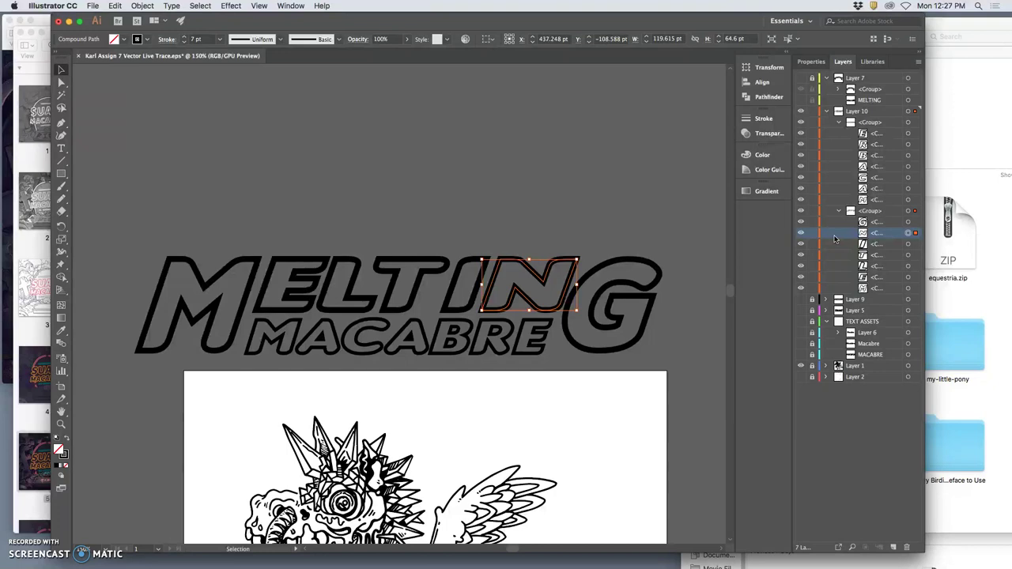
{"action": "left_click", "coordinate": [908, 243]}
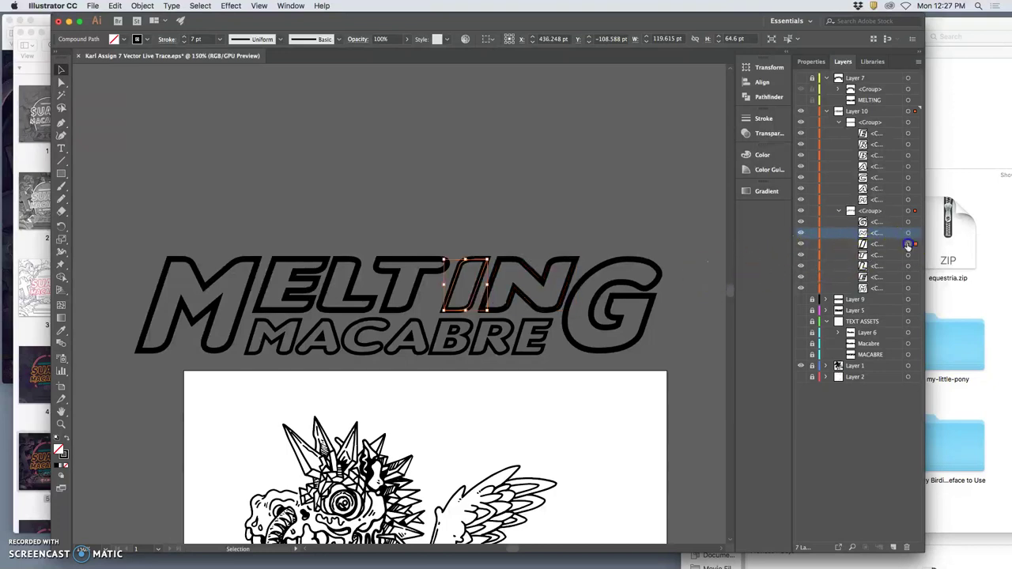
{"action": "left_click", "coordinate": [621, 242]}
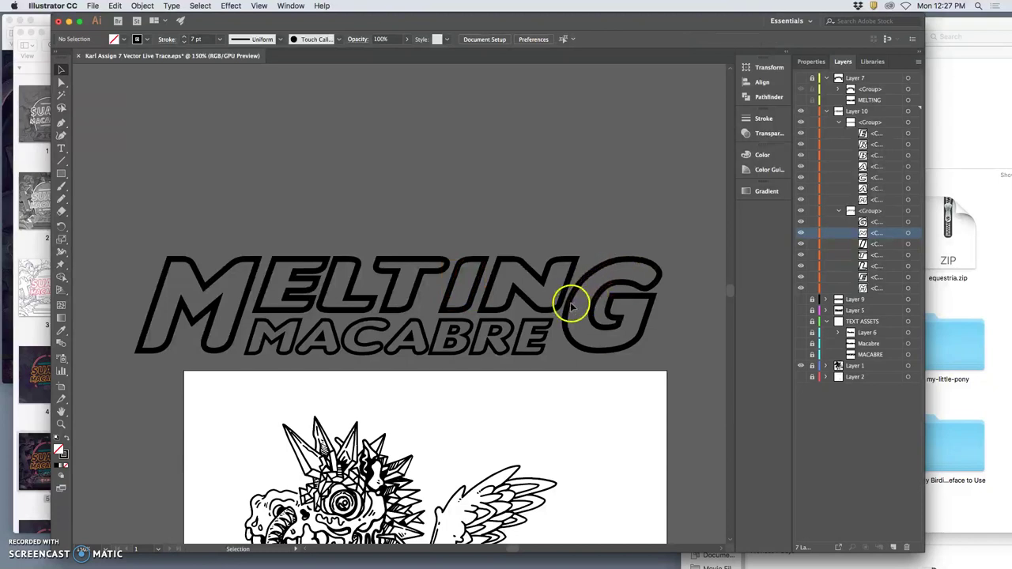
{"action": "left_click", "coordinate": [907, 221]}
{"action": "key", "text": "Right"}
{"action": "key", "text": "Right"}
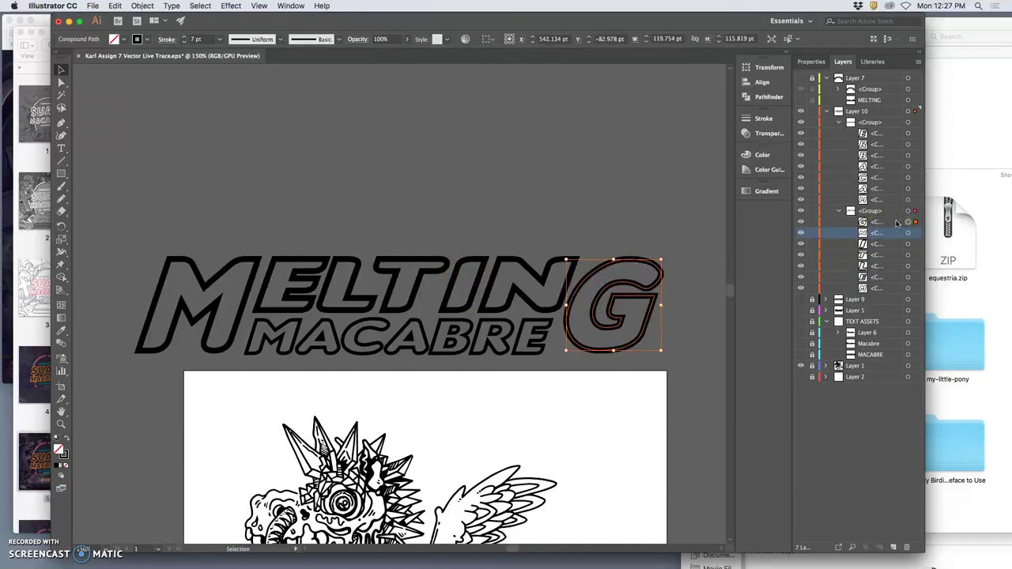
{"action": "left_click", "coordinate": [619, 236]}
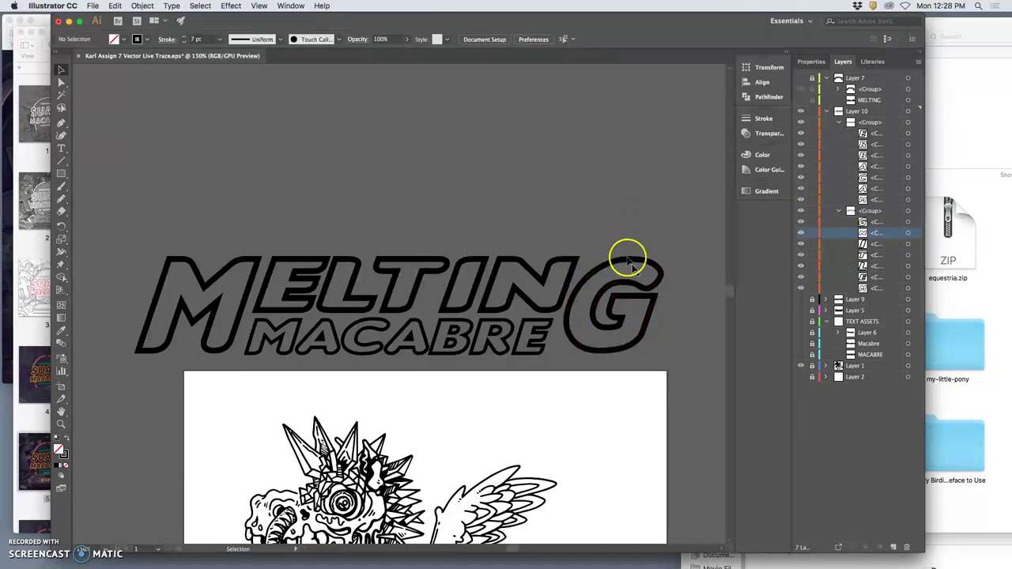
Step: Try narrowing the G to about 108 pt wide, then undo it
{"action": "left_click", "coordinate": [908, 223]}
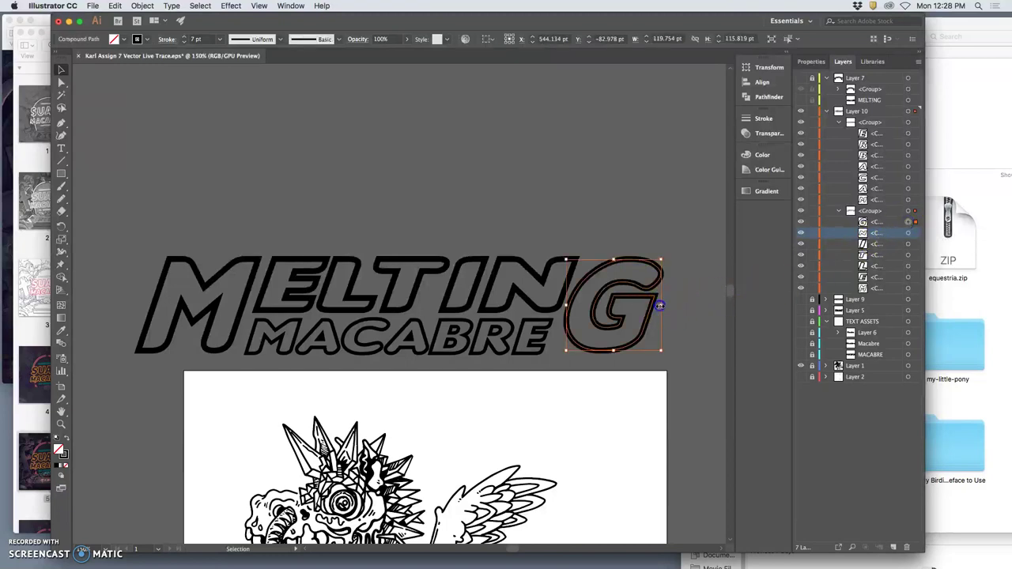
{"action": "left_click_drag", "start_coordinate": [660, 305], "coordinate": [652, 306]}
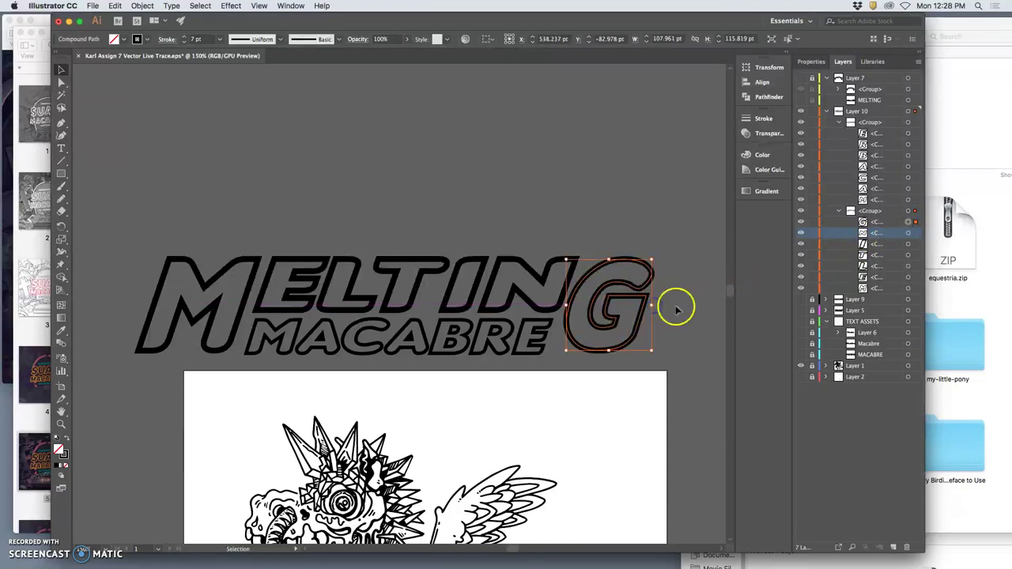
{"action": "left_click", "coordinate": [677, 310]}
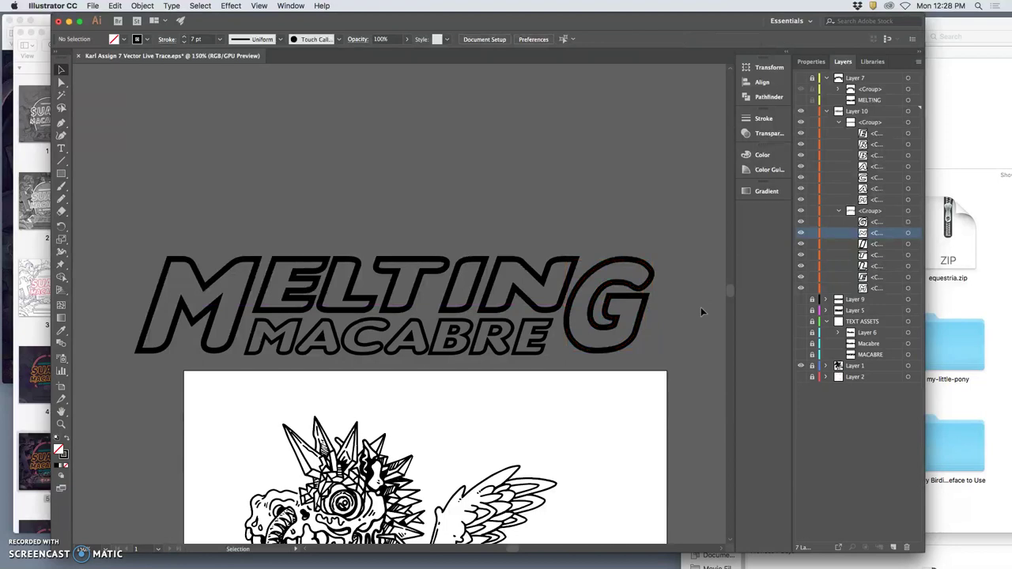
{"action": "key", "text": "ctrl+z"}
{"action": "key", "text": "ctrl+z"}
{"action": "key", "text": "ctrl+z"}
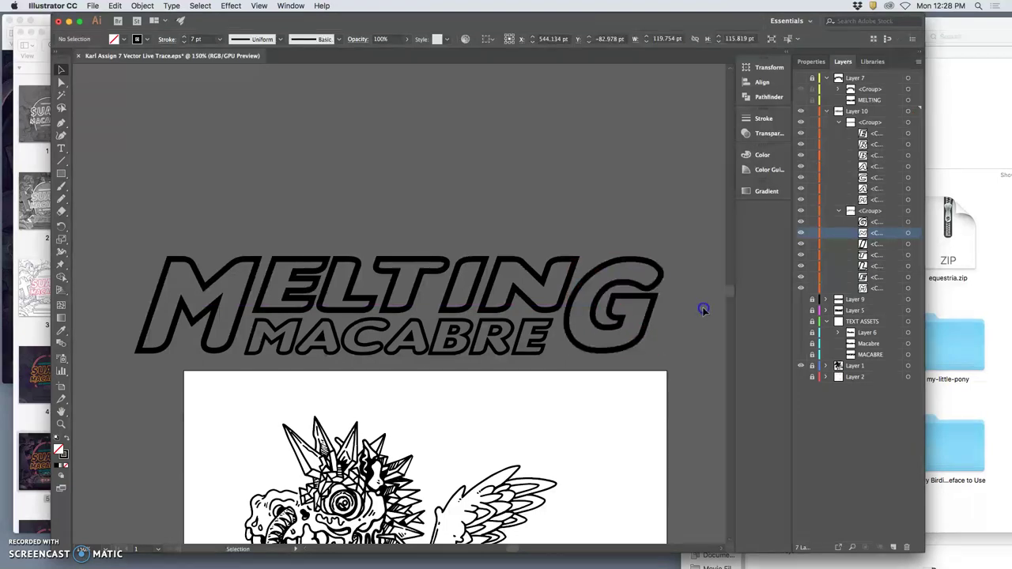
{"action": "left_click", "coordinate": [562, 299]}
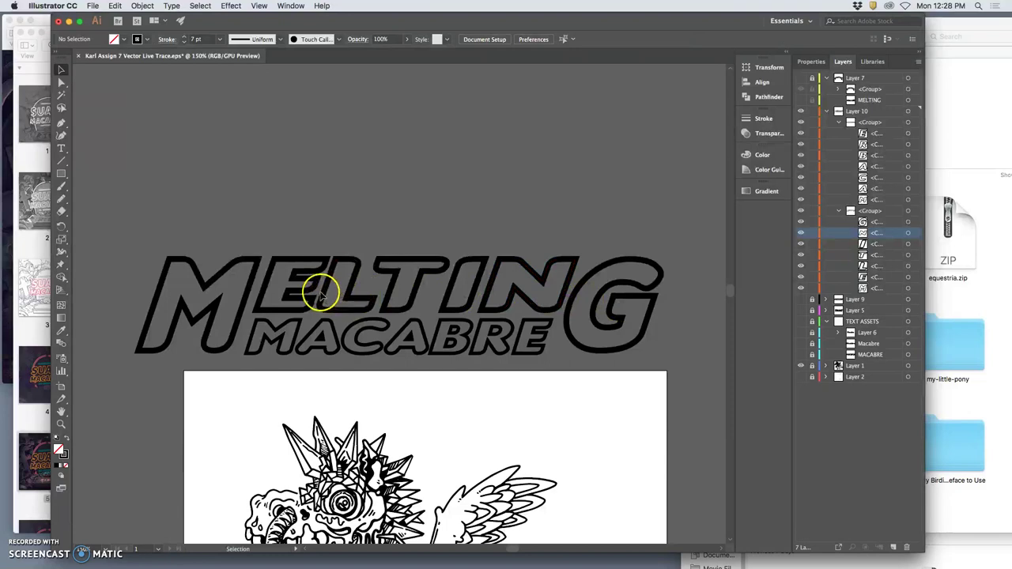
{"action": "left_click", "coordinate": [907, 267]}
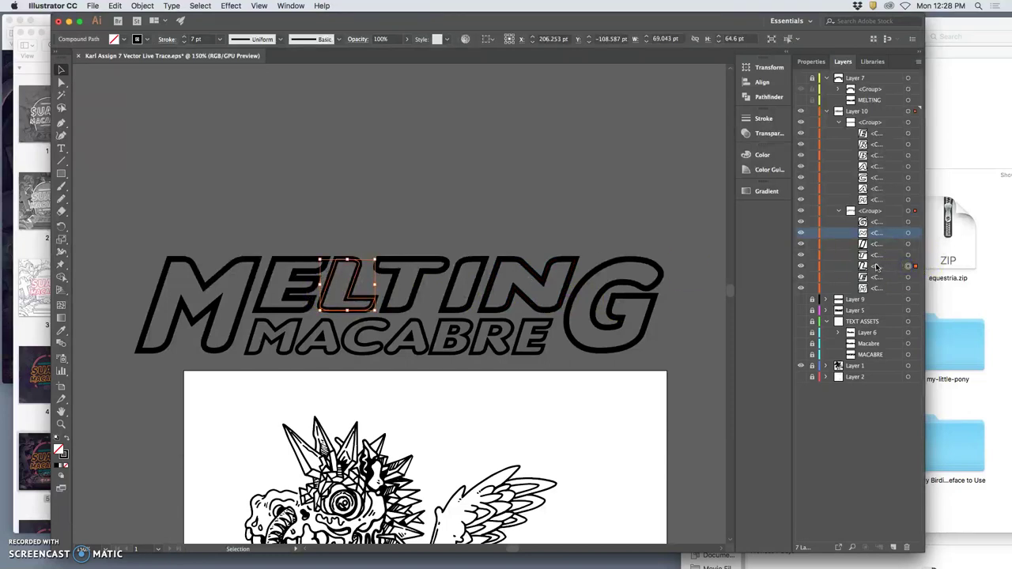
{"action": "left_click", "coordinate": [656, 208]}
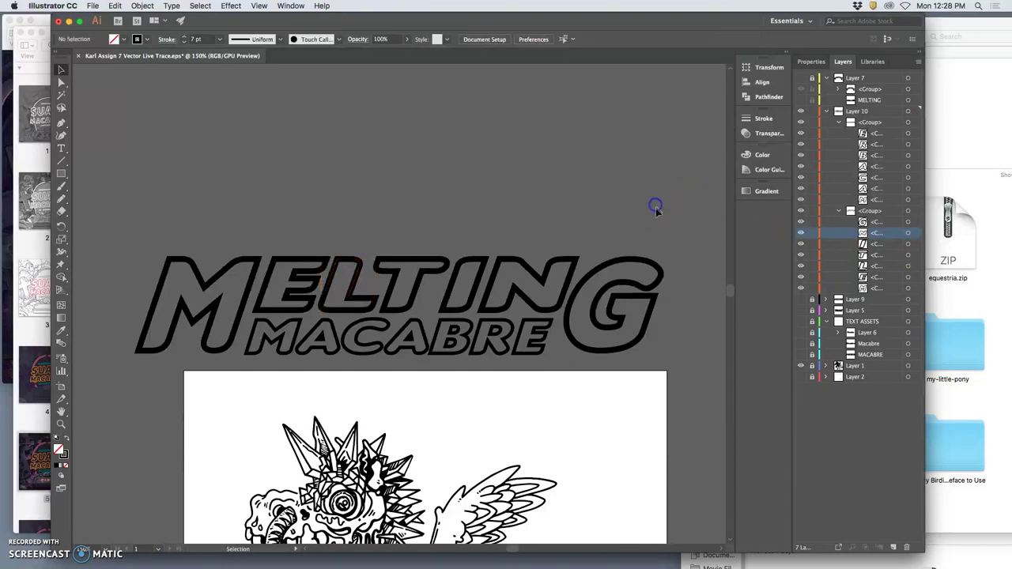
Step: Collapse Layer 10 and lock it against further edits
{"action": "scroll", "coordinate": [577, 226], "scroll_direction": "down", "scroll_amount": 3}
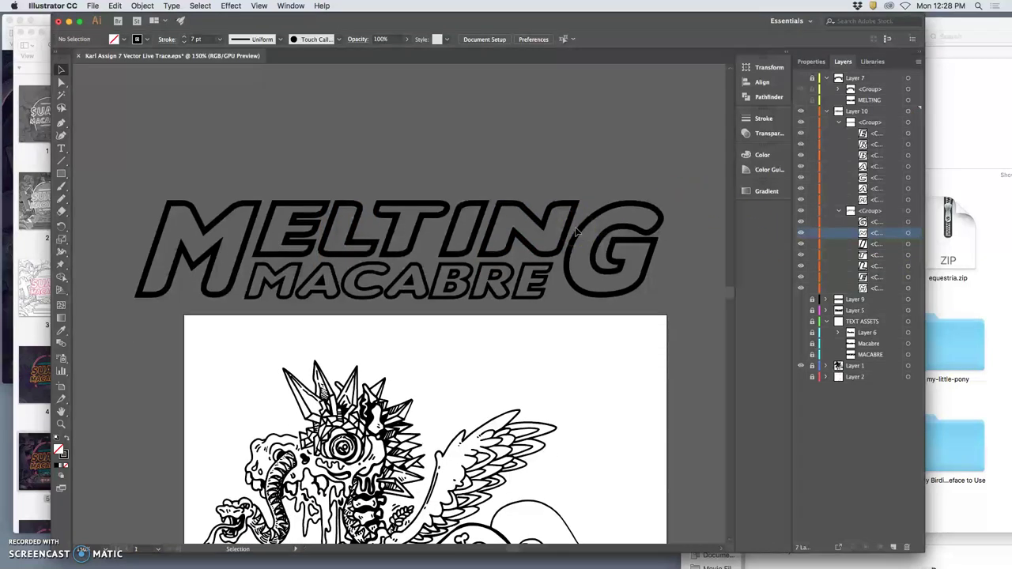
{"action": "scroll", "coordinate": [652, 277], "scroll_direction": "down", "scroll_amount": 1}
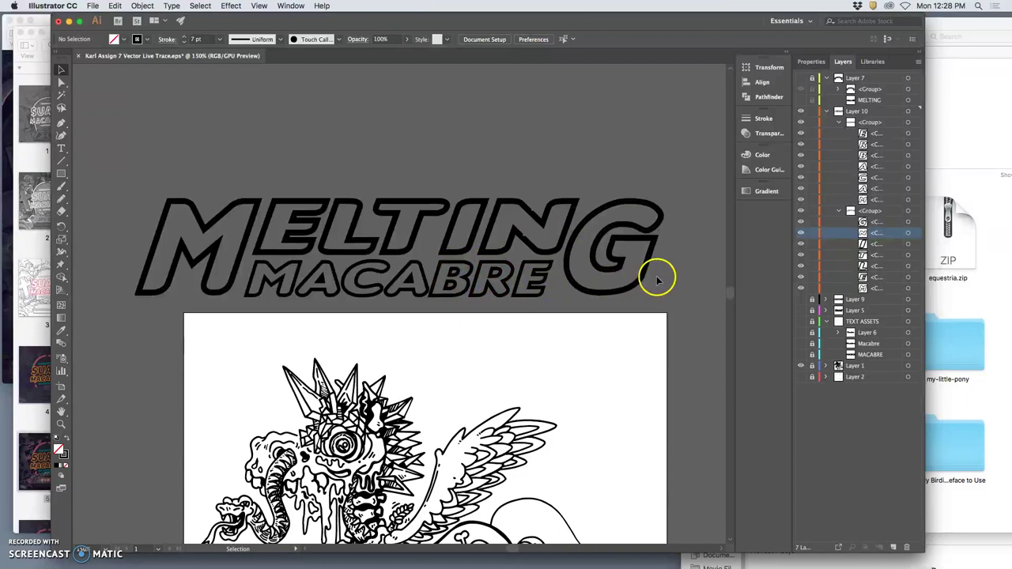
{"action": "left_click", "coordinate": [827, 112]}
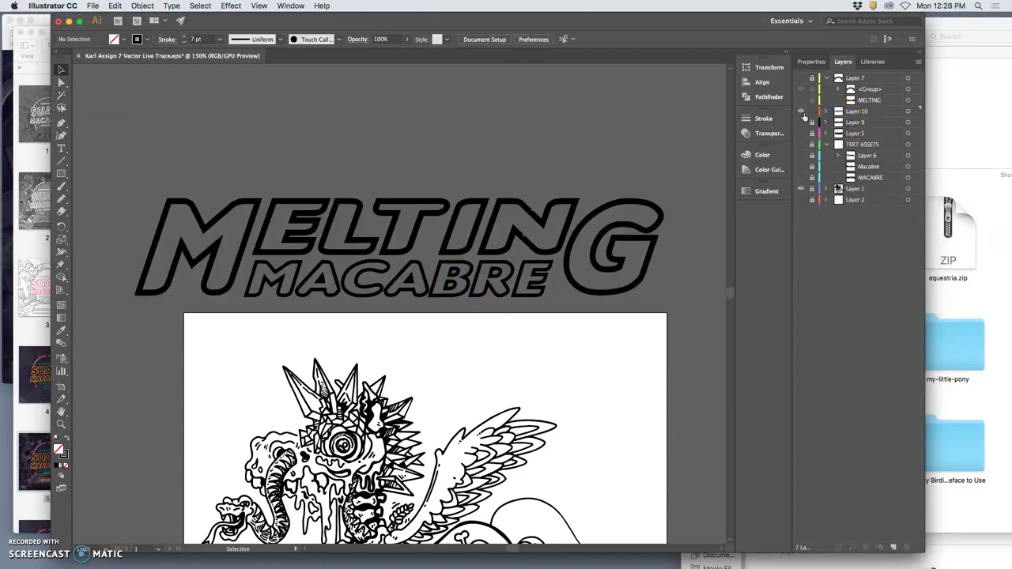
{"action": "left_click", "coordinate": [811, 115]}
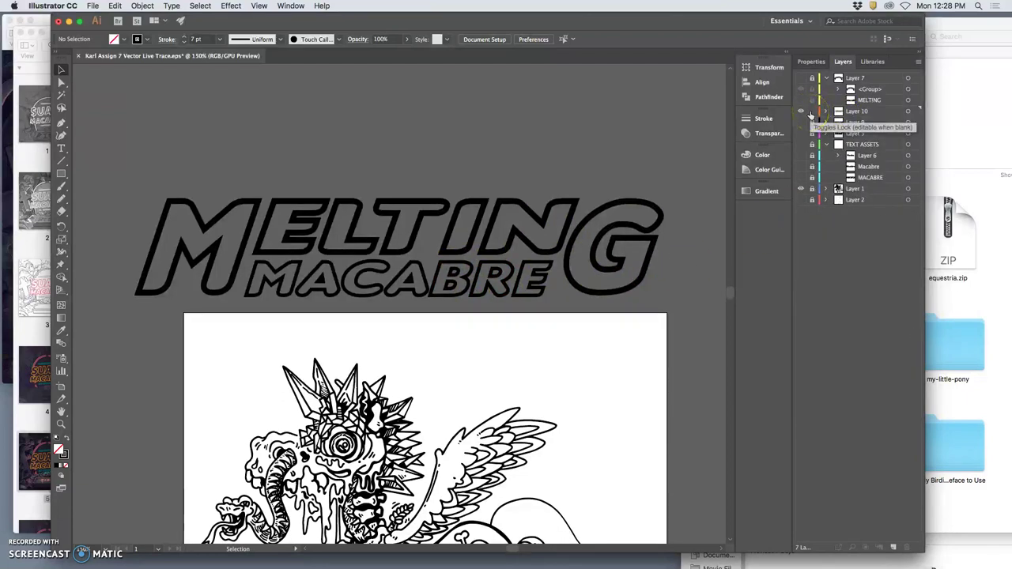
{"action": "left_click", "coordinate": [810, 114]}
Step: Compare the title in Preview and Outline views, then zoom out and back in
{"action": "left_click", "coordinate": [801, 113]}
{"action": "left_click", "coordinate": [801, 113]}
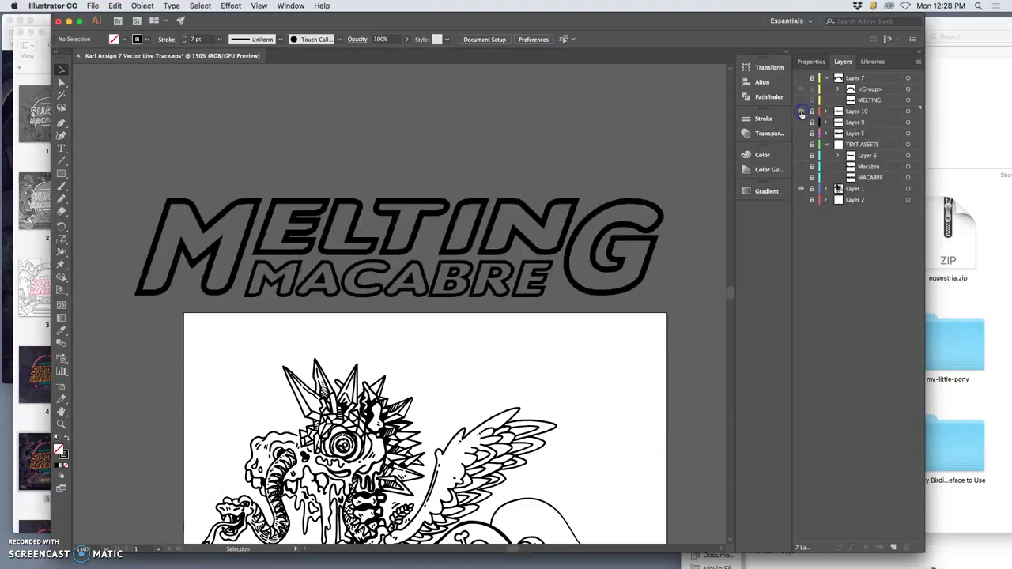
{"action": "left_click", "coordinate": [801, 118], "text": "super"}
{"action": "left_click", "coordinate": [801, 119], "text": "super"}
{"action": "left_click", "coordinate": [801, 113]}
{"action": "left_click", "coordinate": [801, 113]}
{"action": "left_click", "coordinate": [802, 116], "text": "super"}
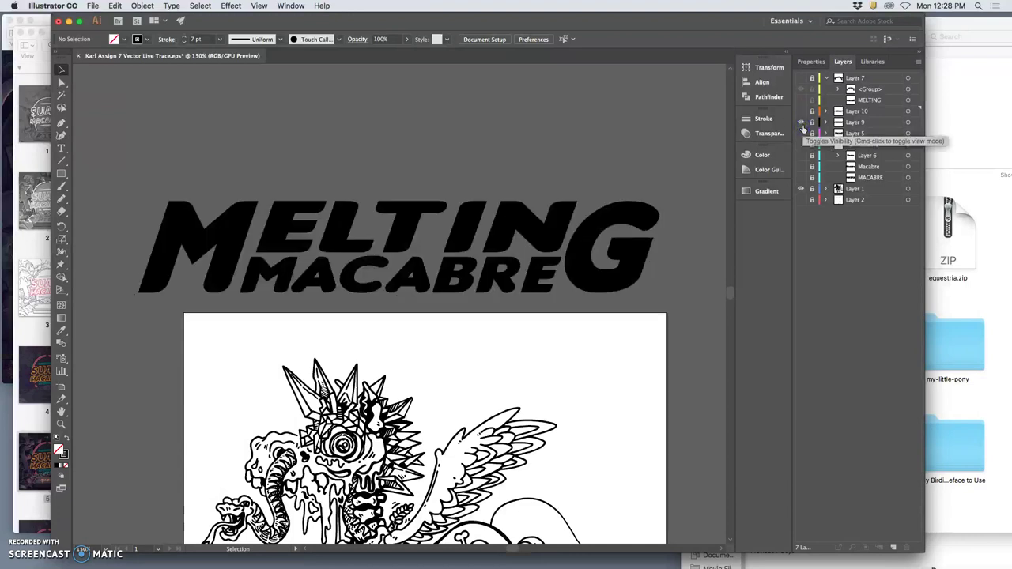
{"action": "left_click", "coordinate": [801, 113]}
{"action": "left_click", "coordinate": [801, 113], "text": "super"}
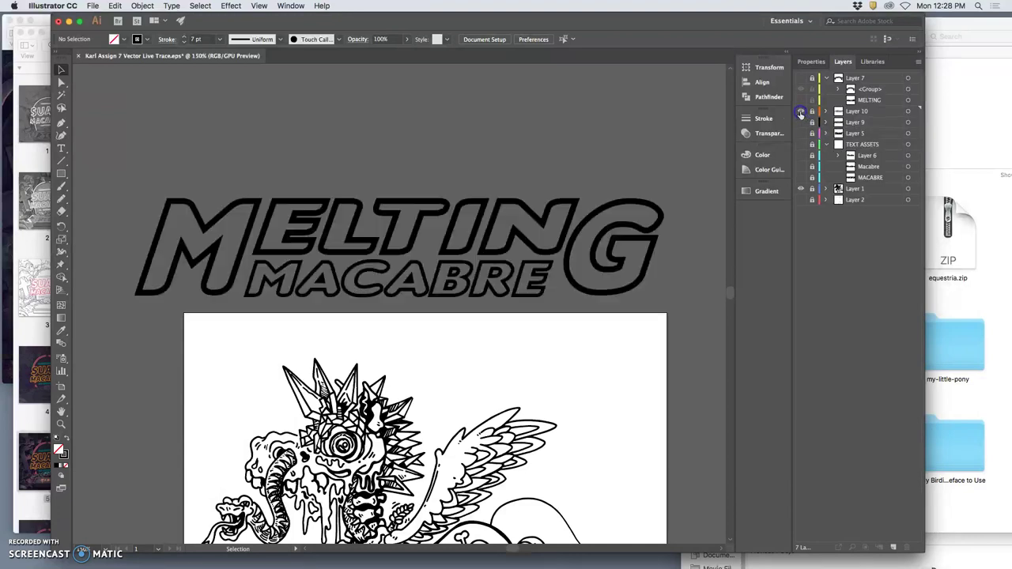
{"action": "left_click_drag", "start_coordinate": [649, 214], "coordinate": [668, 215]}
{"action": "key", "text": "super+minus"}
{"action": "key", "text": "super+minus"}
{"action": "key", "text": "super+plus"}
{"action": "key", "text": "super+plus"}
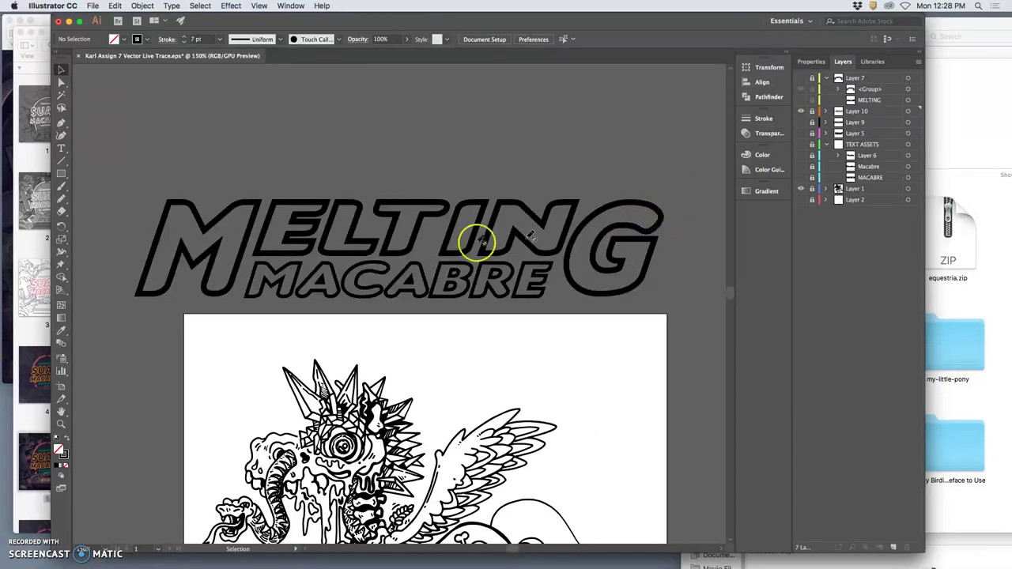
Step: Glance at the reference inspiration GIF, then return to the Melting Macabre document
{"action": "left_click", "coordinate": [44, 216]}
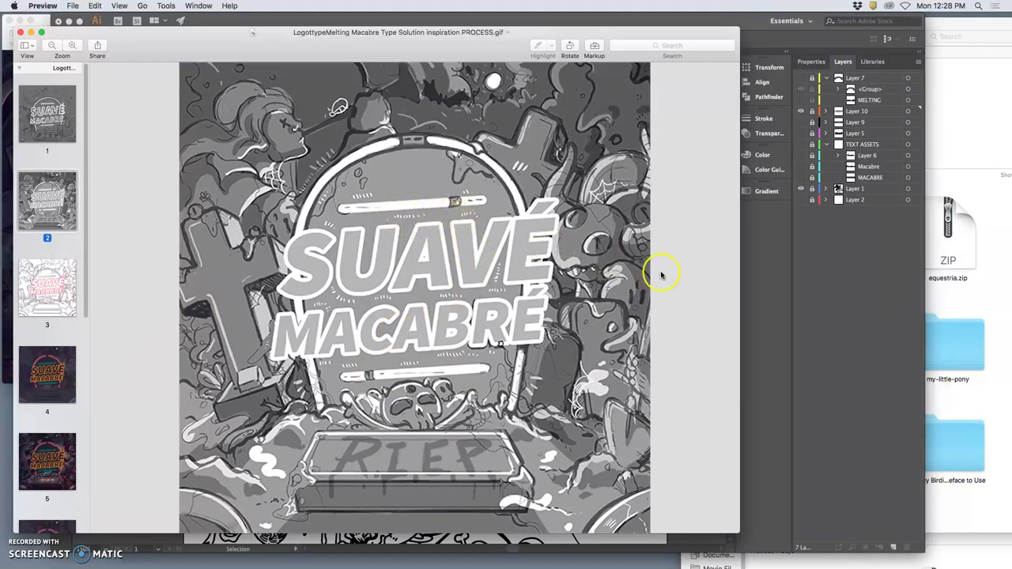
{"action": "left_click", "coordinate": [752, 273]}
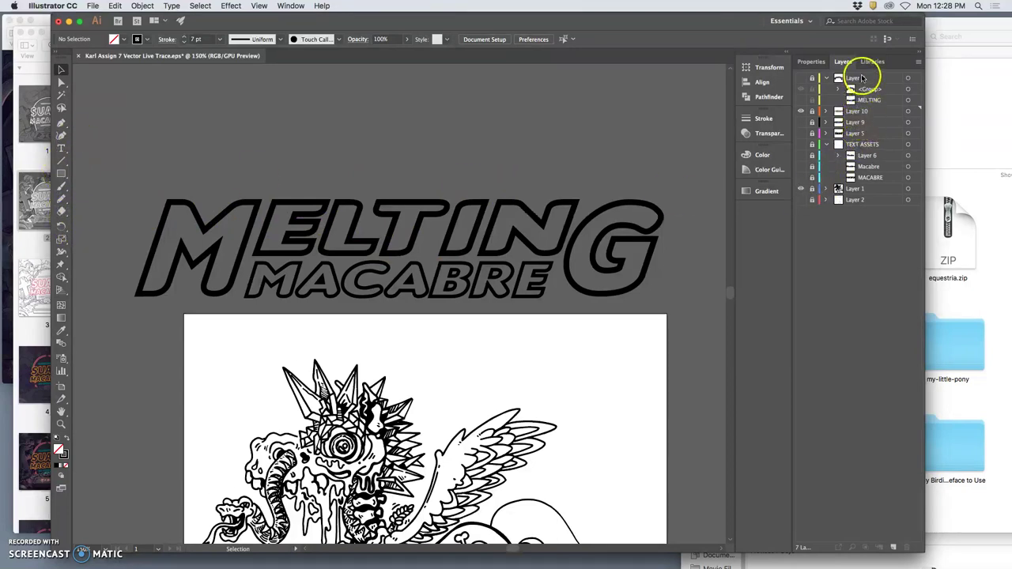
Step: Add a new layer above Layer 10 and draw a roughly 436 × 14 pt rounded bar above MELTING
{"action": "left_click", "coordinate": [861, 111]}
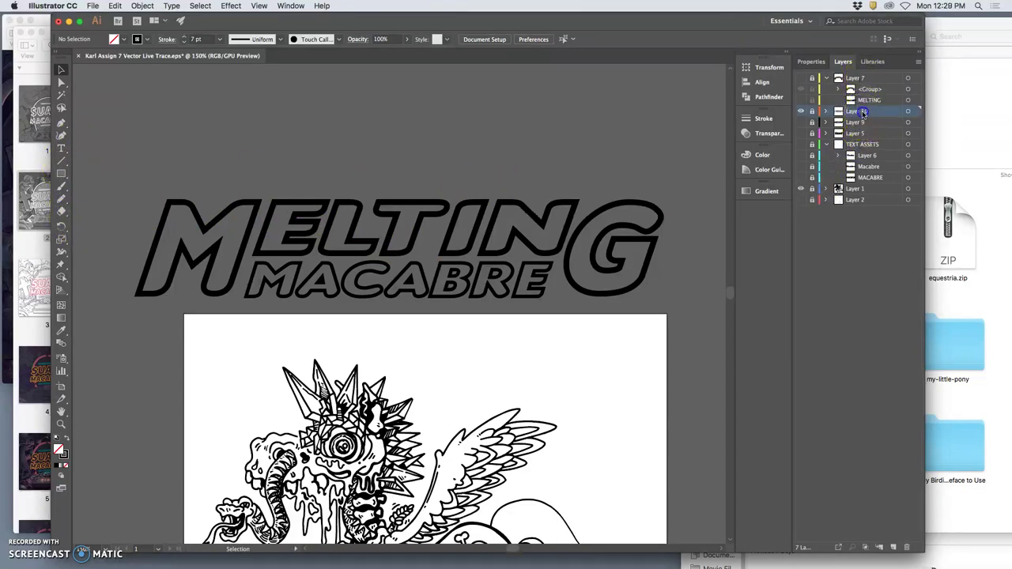
{"action": "left_click", "coordinate": [893, 548]}
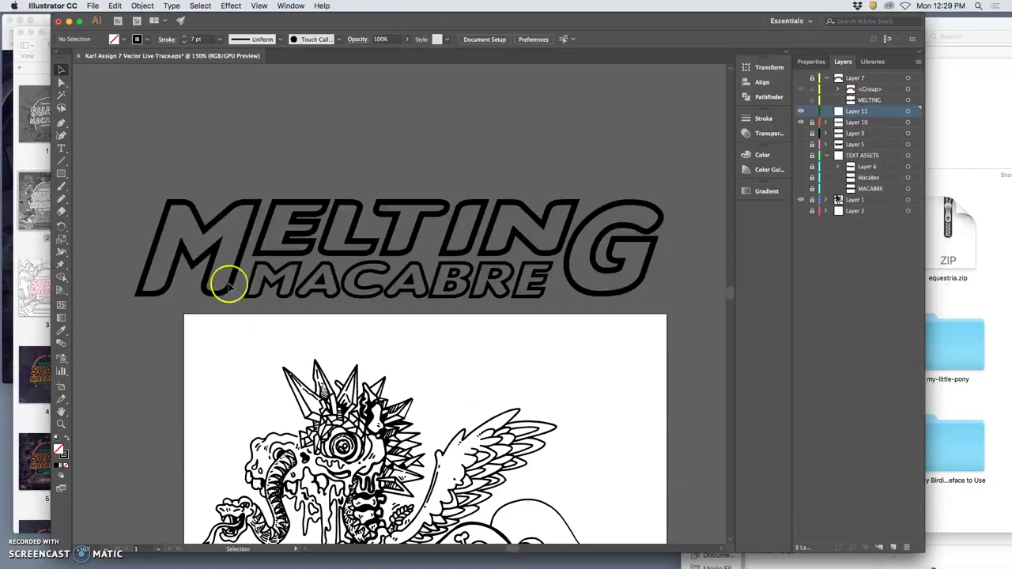
{"action": "left_click", "coordinate": [60, 173]}
{"action": "left_click", "coordinate": [95, 185]}
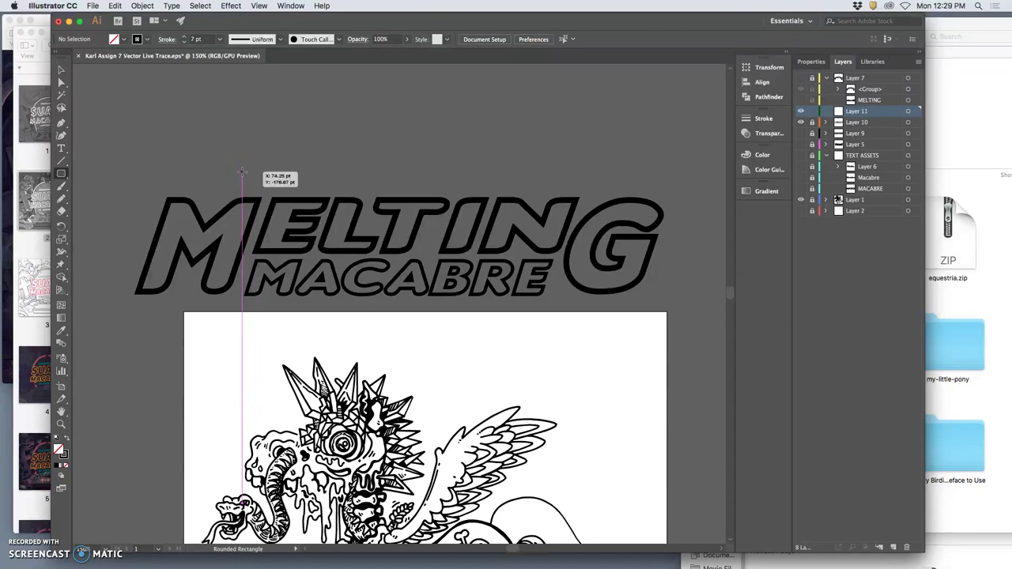
{"action": "left_click_drag", "start_coordinate": [243, 171], "coordinate": [588, 183]}
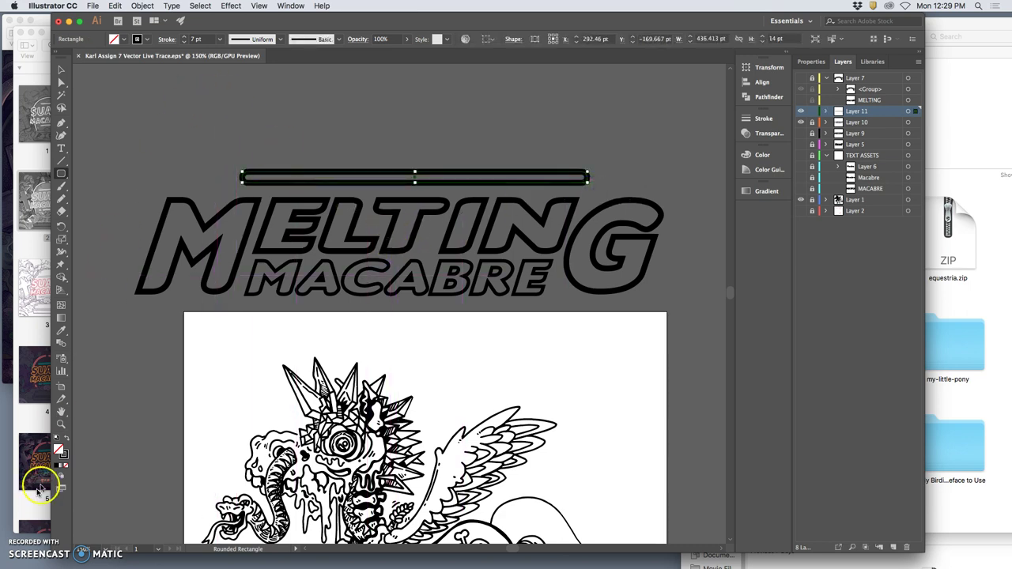
Step: Fill the bar solid black with no stroke and paste a copy in place
{"action": "left_click", "coordinate": [67, 443]}
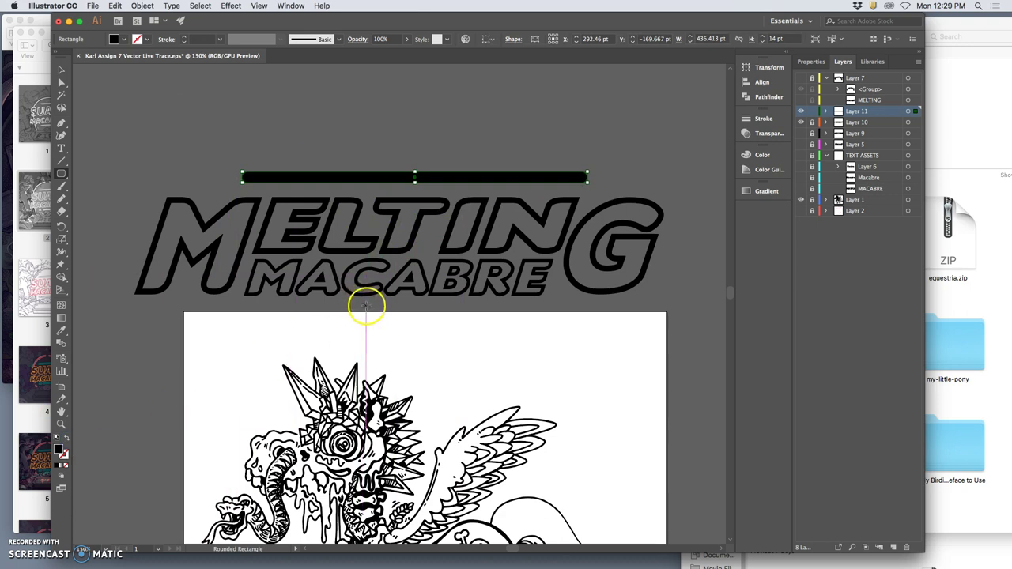
{"action": "key", "text": "v"}
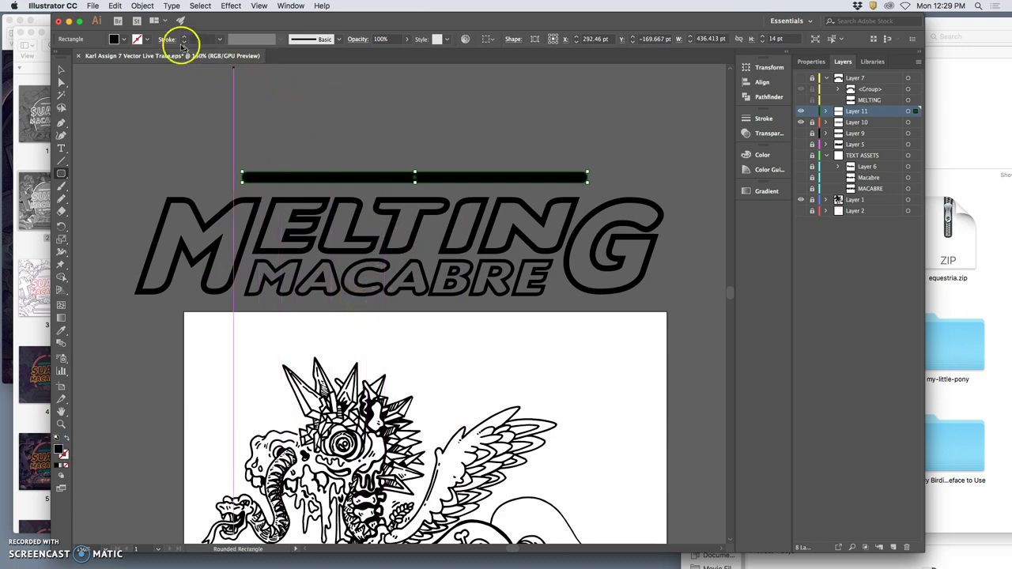
{"action": "left_click", "coordinate": [116, 6]}
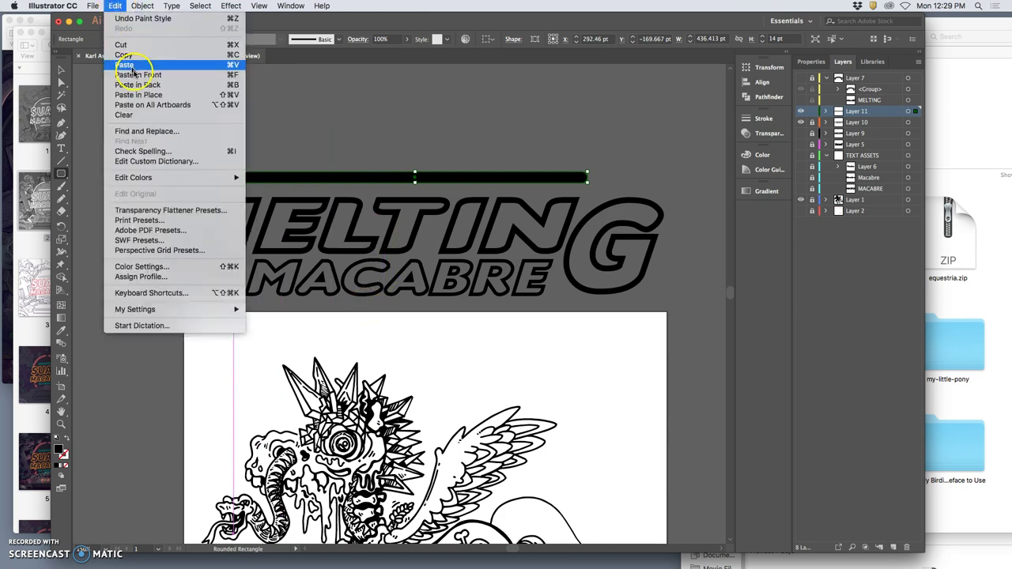
{"action": "left_click", "coordinate": [146, 90]}
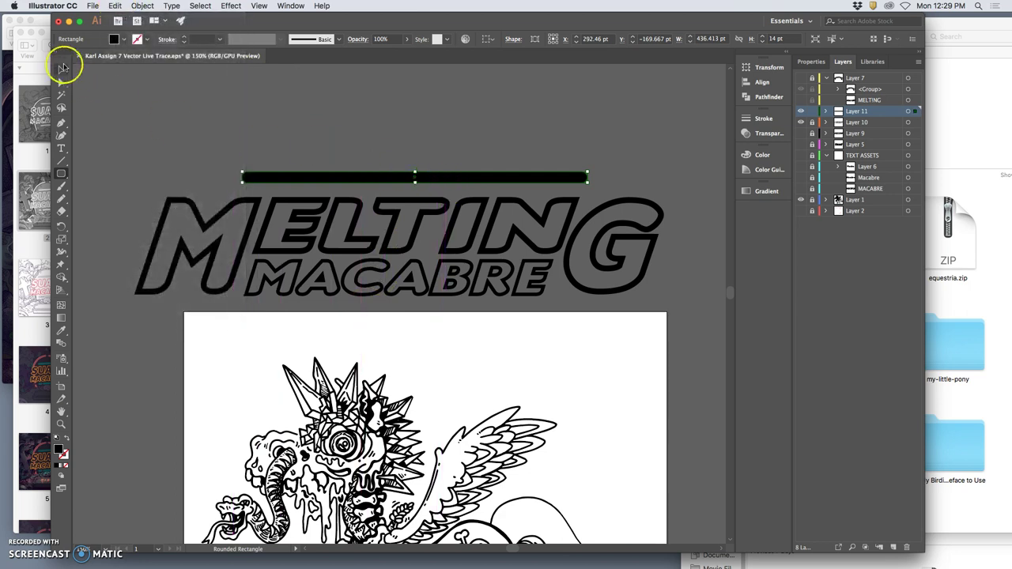
Step: Move the copied bar straight down below MACABRE and fine-tune its position
{"action": "left_click", "coordinate": [59, 70]}
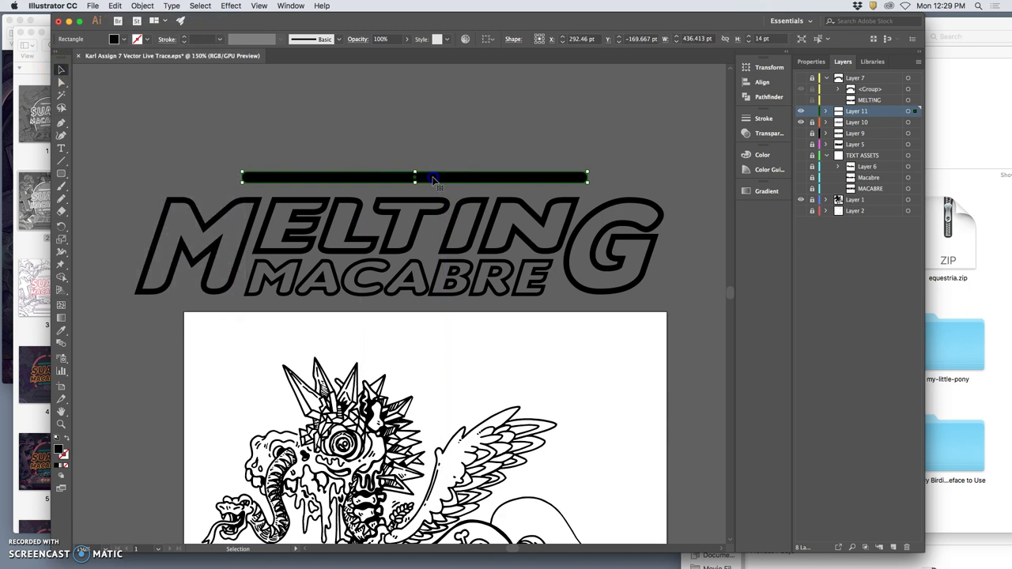
{"action": "left_click_drag", "start_coordinate": [433, 181], "coordinate": [443, 308]}
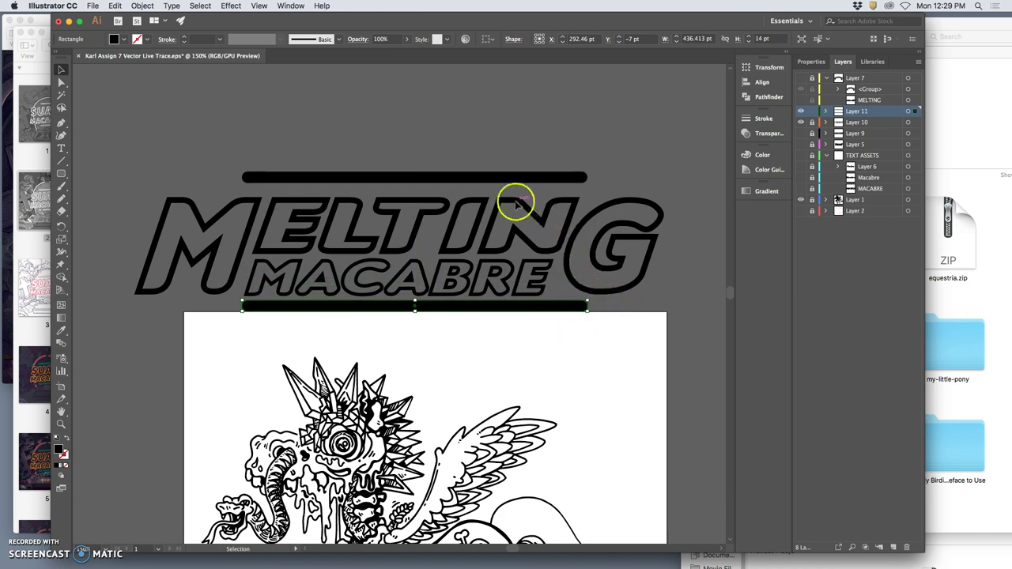
{"action": "left_click", "coordinate": [491, 177]}
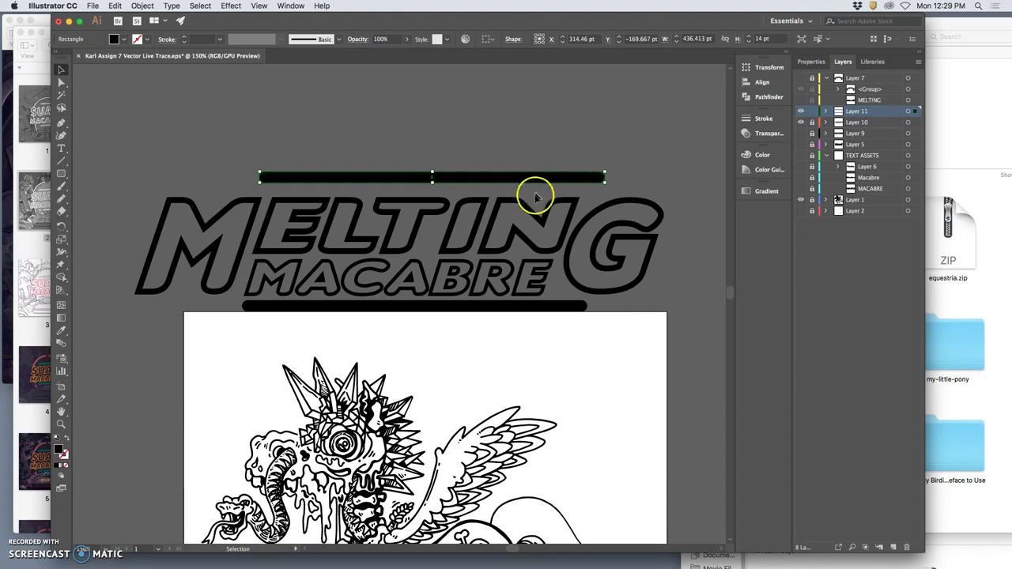
{"action": "left_click", "coordinate": [540, 308]}
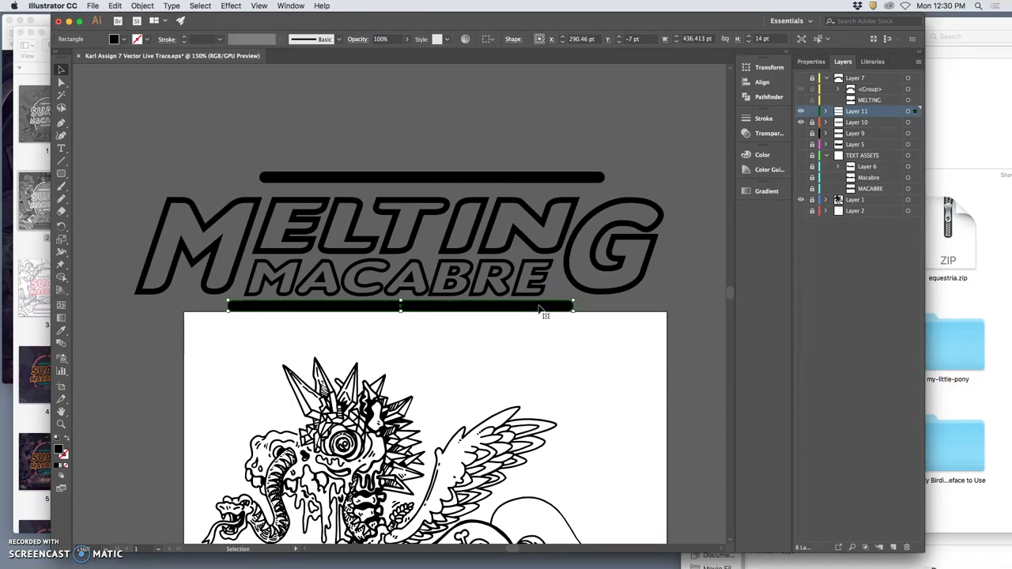
{"action": "key", "text": "Down"}
{"action": "key", "text": "Down"}
{"action": "key", "text": "Down"}
{"action": "key", "text": "Down"}
{"action": "key", "text": "Down"}
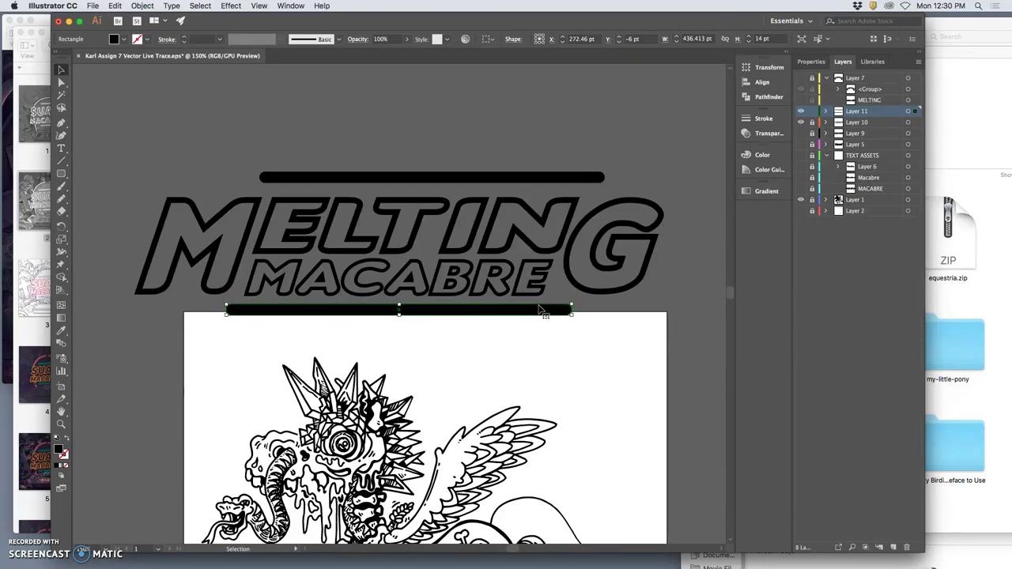
{"action": "key", "text": "Up"}
{"action": "key", "text": "Up"}
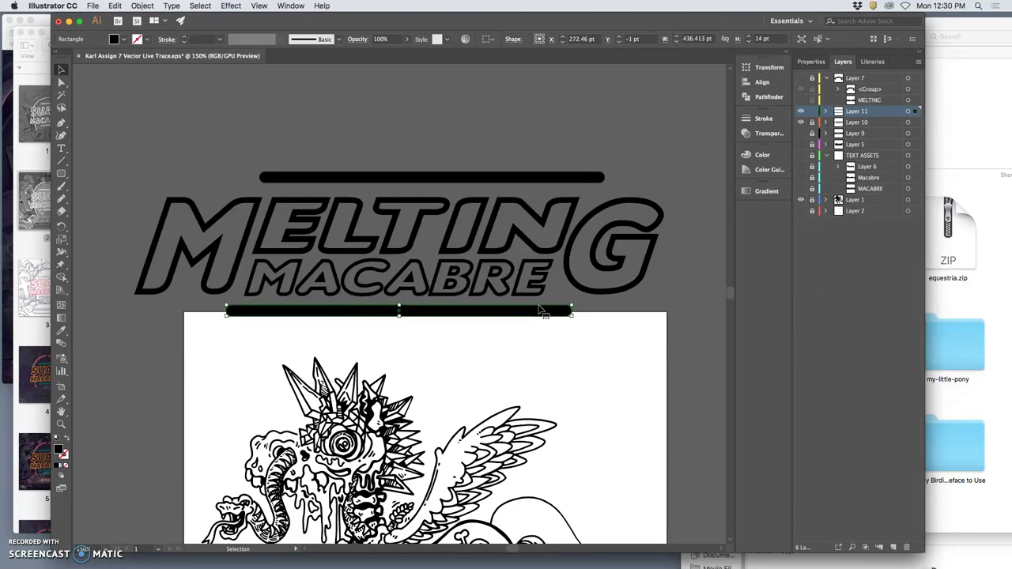
{"action": "left_click", "coordinate": [572, 305]}
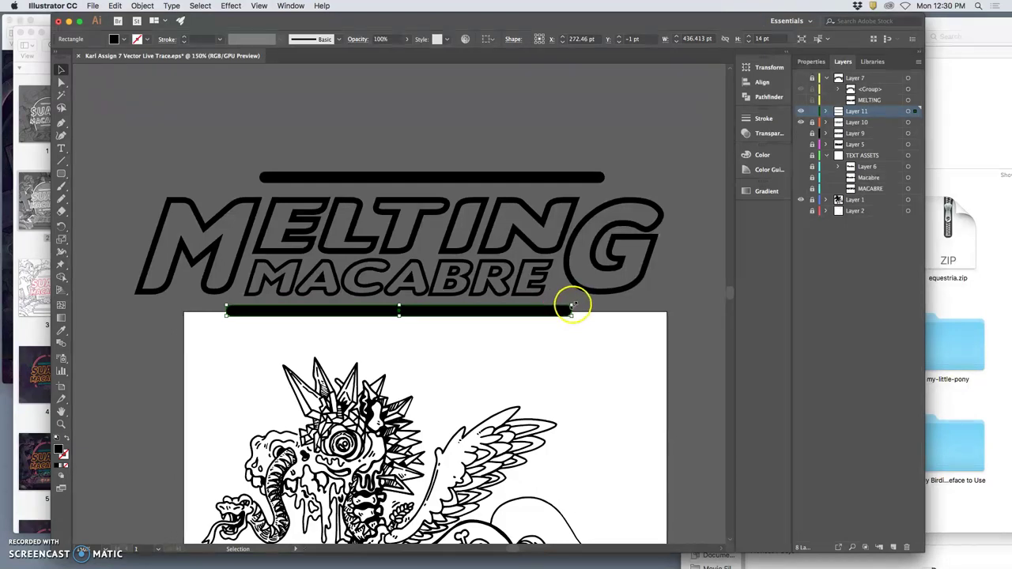
Step: Duplicate the bar between MELTING and MACABRE and trim its ends to line up with MACABRE
{"action": "left_click", "coordinate": [574, 307]}
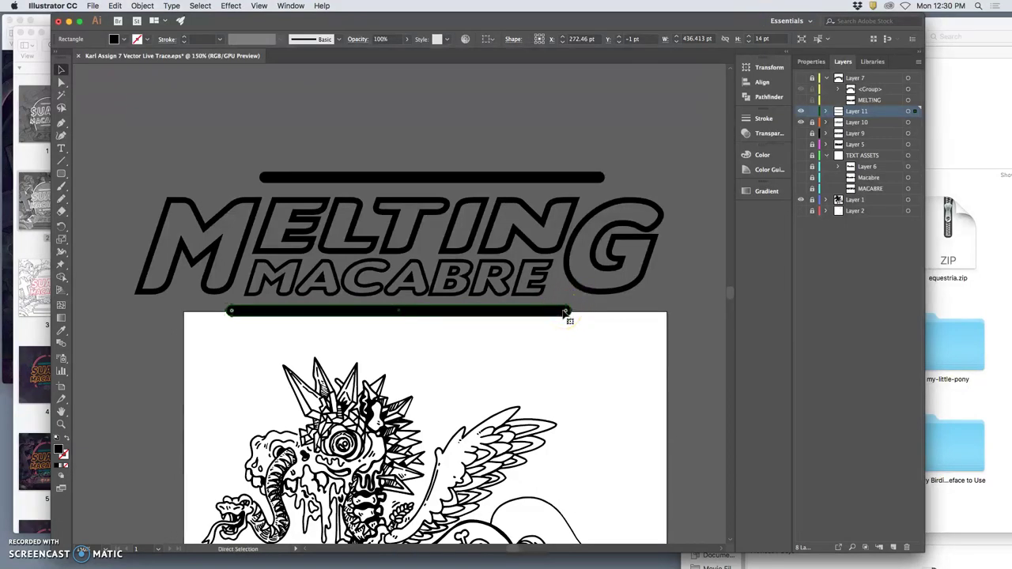
{"action": "left_click_drag", "start_coordinate": [566, 314], "coordinate": [542, 268]}
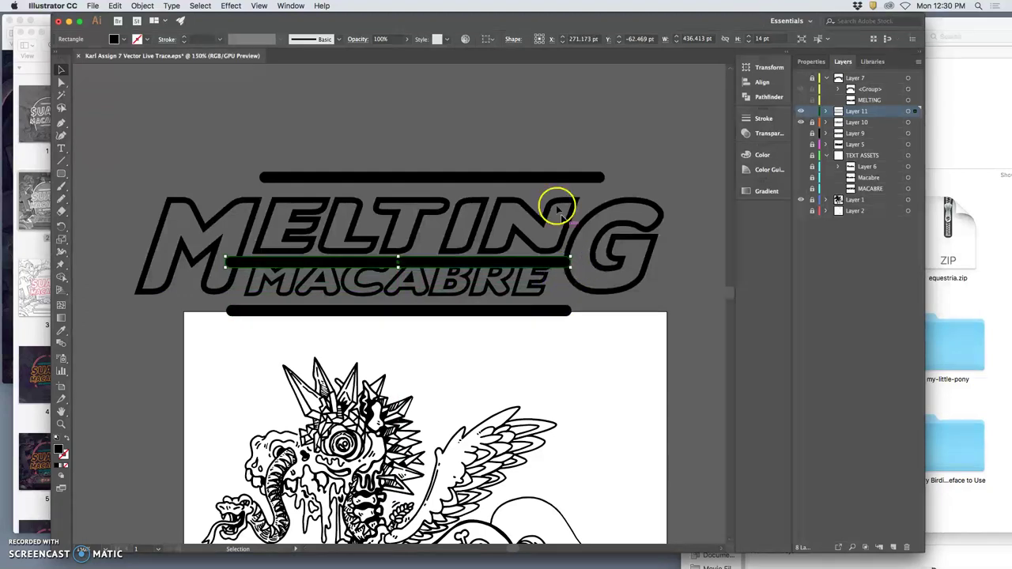
{"action": "left_click_drag", "start_coordinate": [475, 268], "coordinate": [475, 274]}
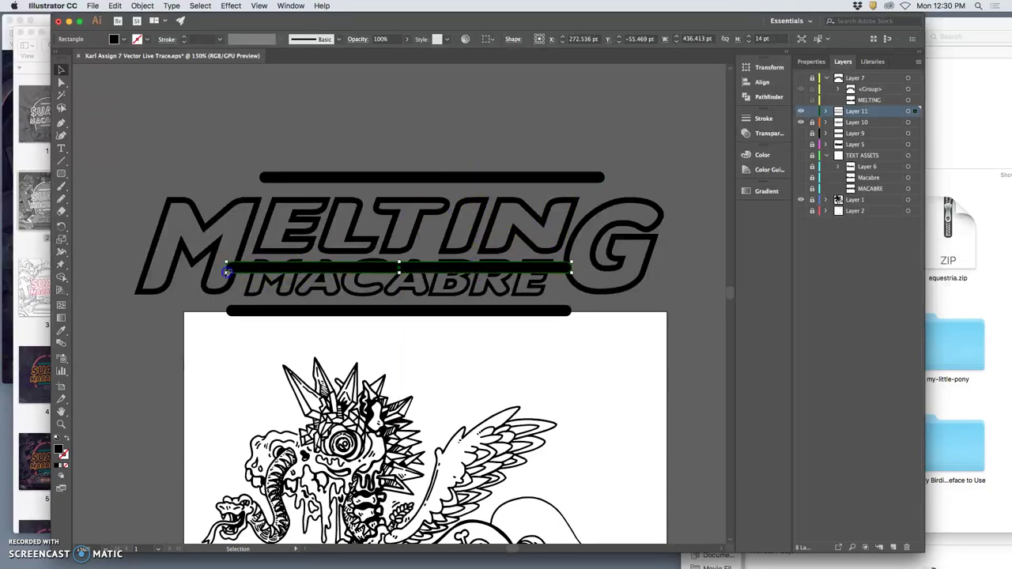
{"action": "left_click_drag", "start_coordinate": [226, 272], "coordinate": [301, 268]}
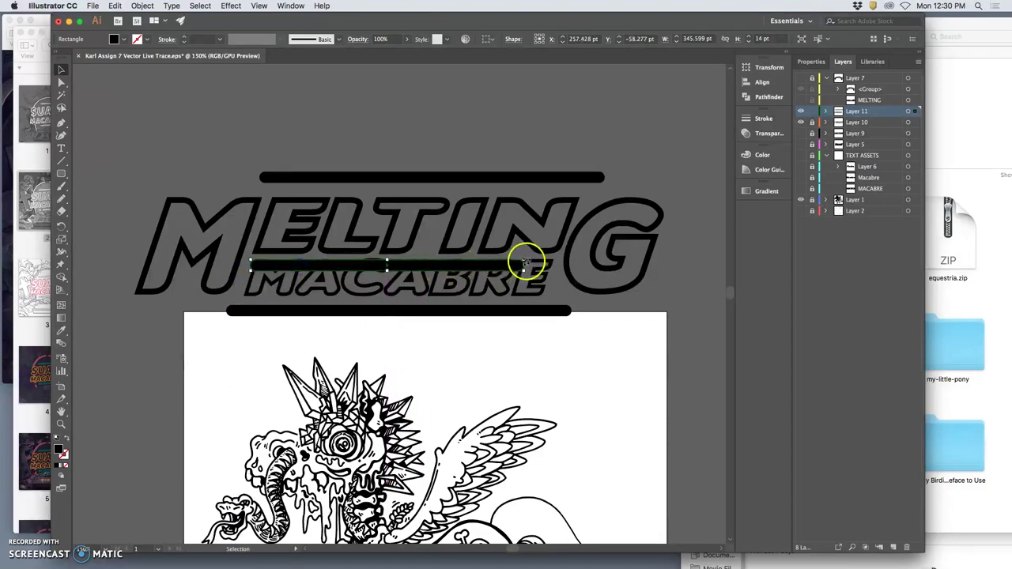
{"action": "left_click_drag", "start_coordinate": [523, 262], "coordinate": [551, 261]}
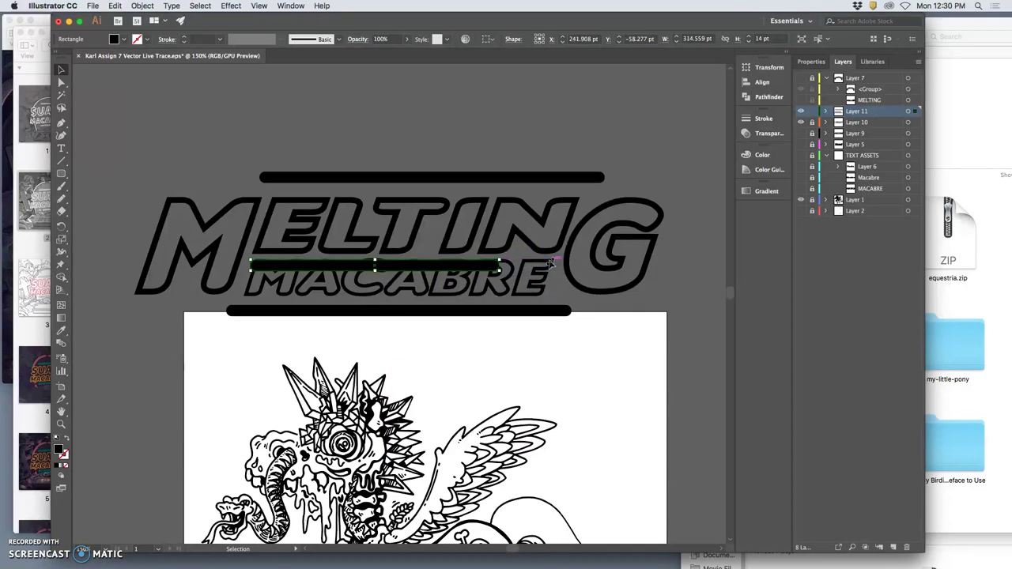
{"action": "left_click", "coordinate": [526, 266]}
{"action": "left_click_drag", "start_coordinate": [525, 270], "coordinate": [557, 270]}
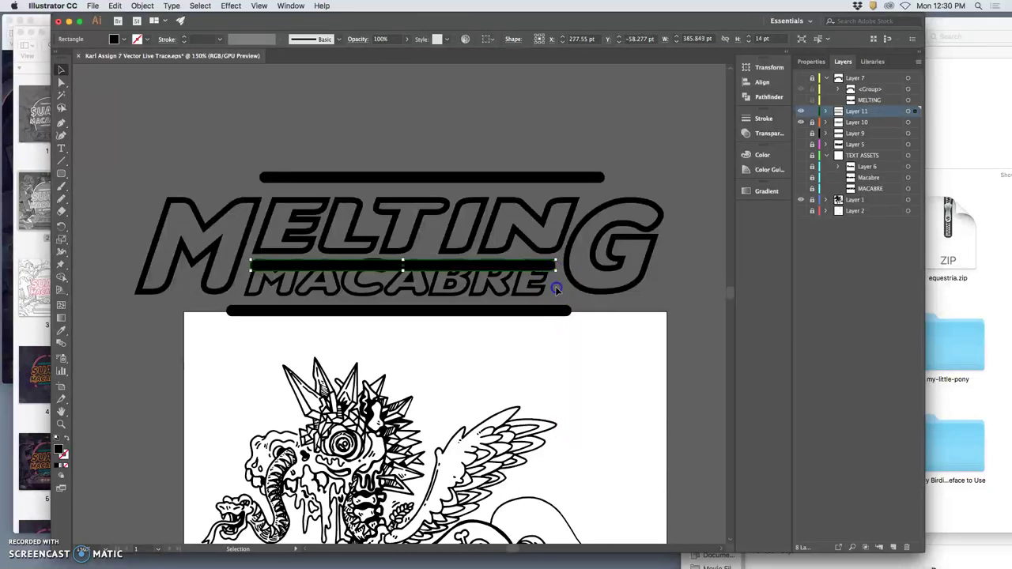
{"action": "left_click", "coordinate": [556, 287]}
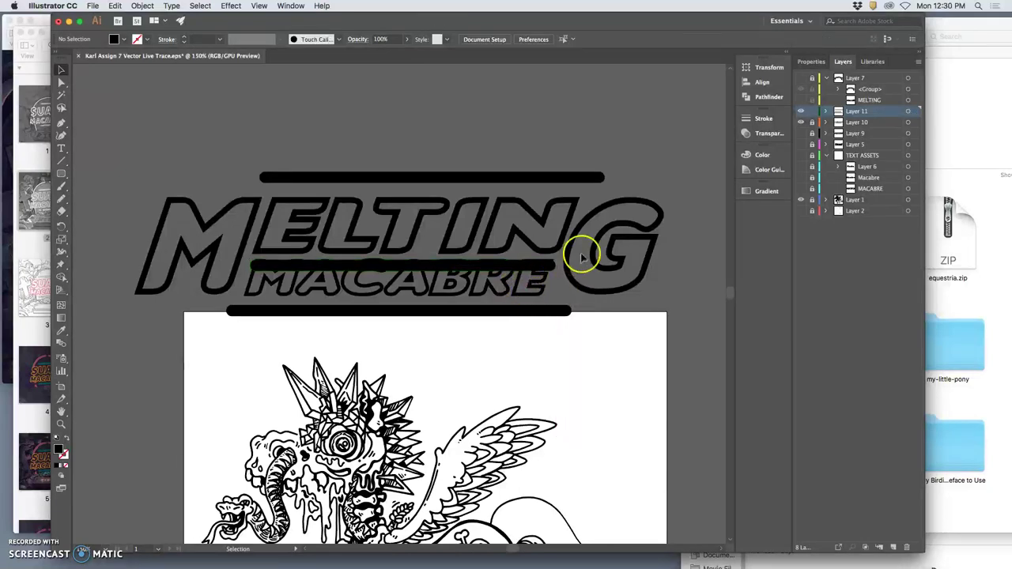
Step: Nudge the MACABRE lettering down toward the bottom bar
{"action": "left_click", "coordinate": [827, 112]}
{"action": "left_click", "coordinate": [827, 112]}
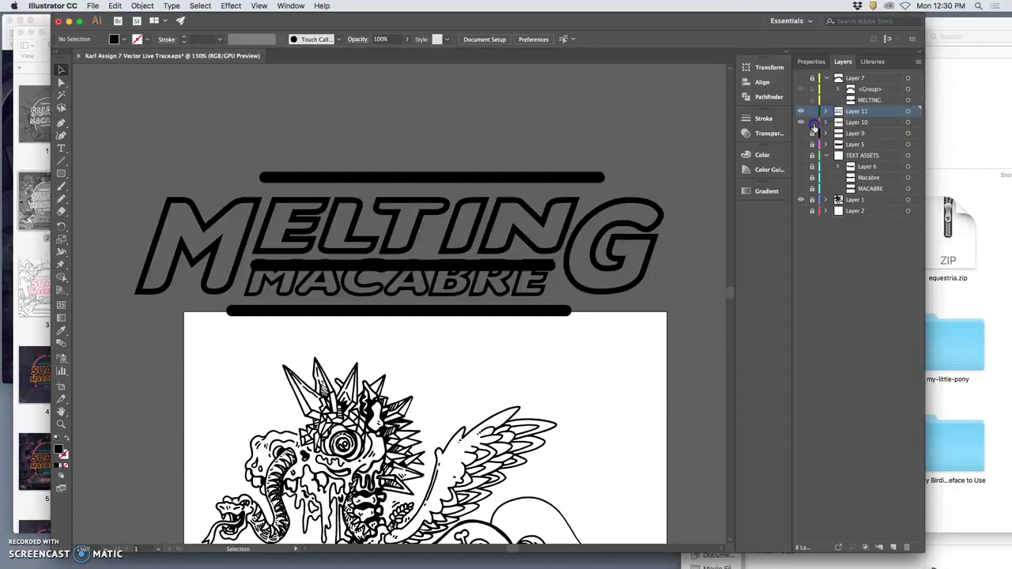
{"action": "left_click", "coordinate": [825, 123]}
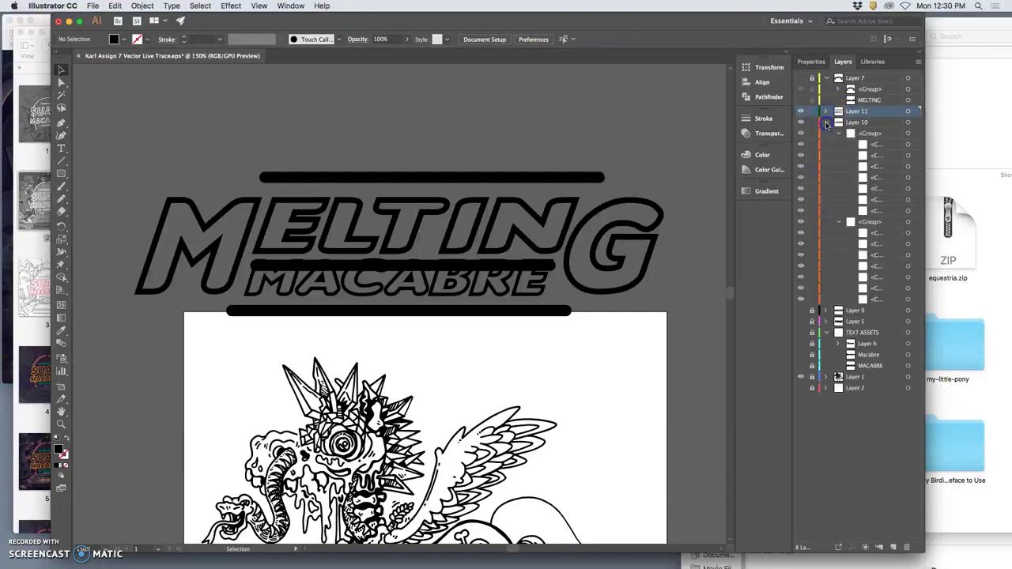
{"action": "left_click", "coordinate": [907, 134]}
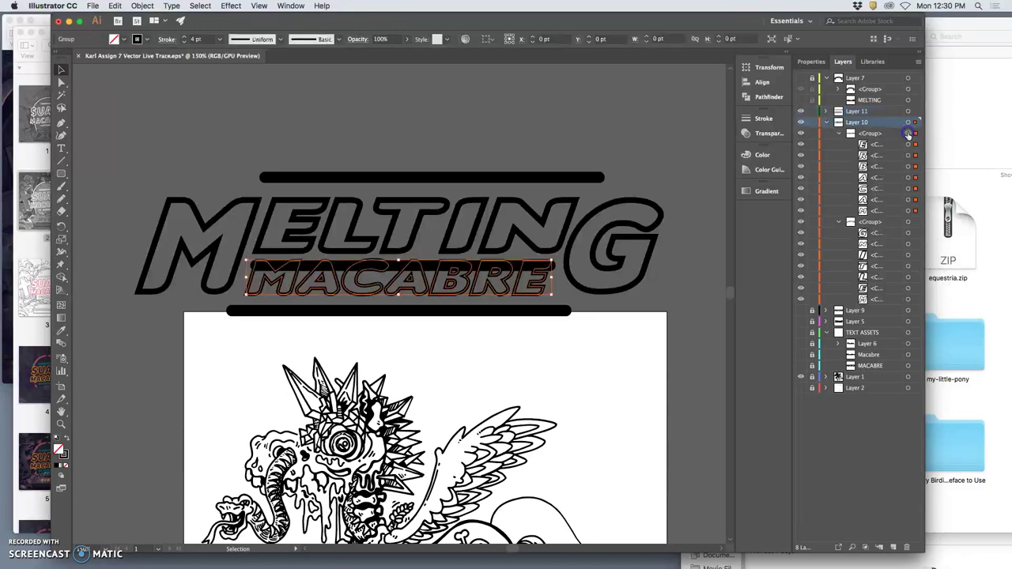
{"action": "key", "text": "Down"}
{"action": "key", "text": "Down"}
{"action": "key", "text": "Down"}
{"action": "key", "text": "Down"}
{"action": "key", "text": "Down"}
{"action": "key", "text": "Down"}
{"action": "key", "text": "Down"}
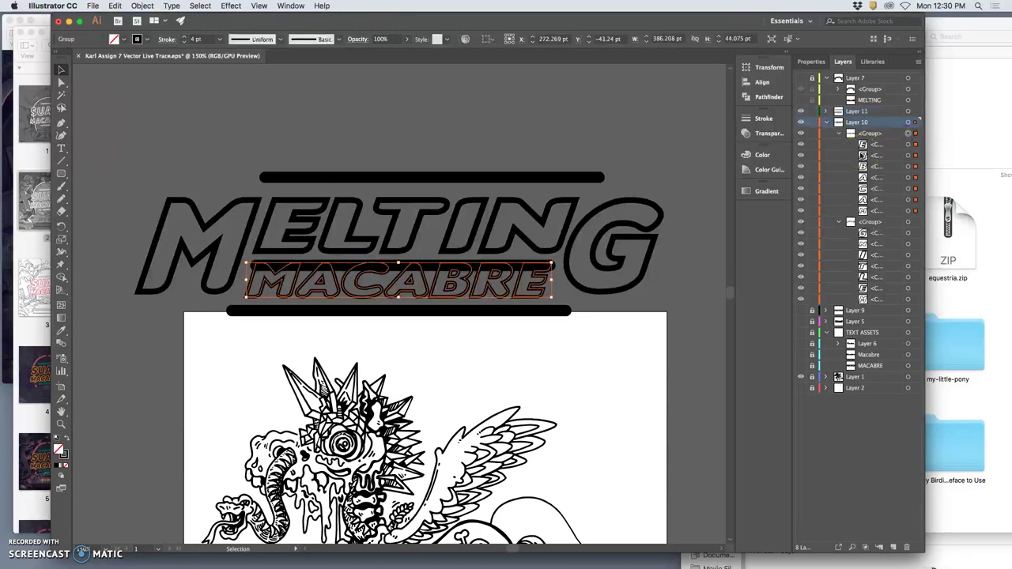
{"action": "key", "text": "Down"}
{"action": "key", "text": "Down"}
{"action": "key", "text": "Down"}
{"action": "key", "text": "Down"}
{"action": "key", "text": "Down"}
{"action": "key", "text": "Down"}
{"action": "key", "text": "Down"}
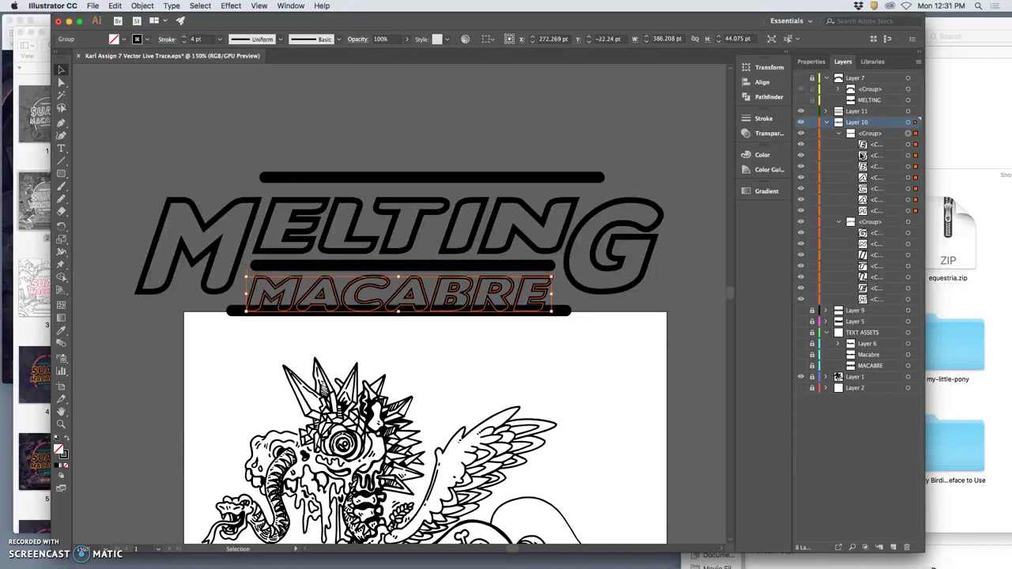
{"action": "key", "text": "Up"}
Step: Rearrange the black bars, then delete the leftover bar above MELTING
{"action": "left_click", "coordinate": [537, 182]}
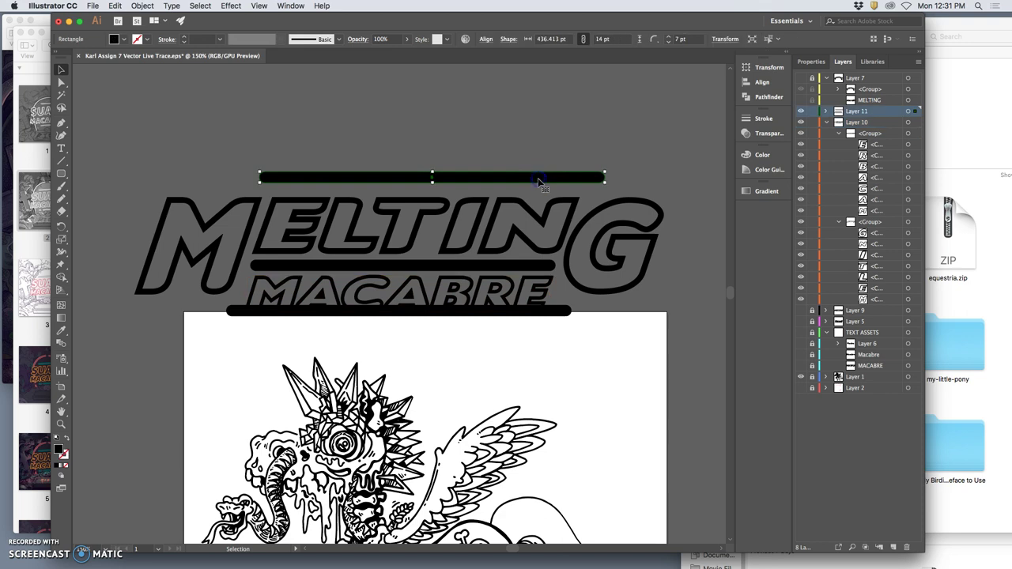
{"action": "key", "text": "Down"}
{"action": "key", "text": "Down"}
{"action": "key", "text": "Down"}
{"action": "key", "text": "Down"}
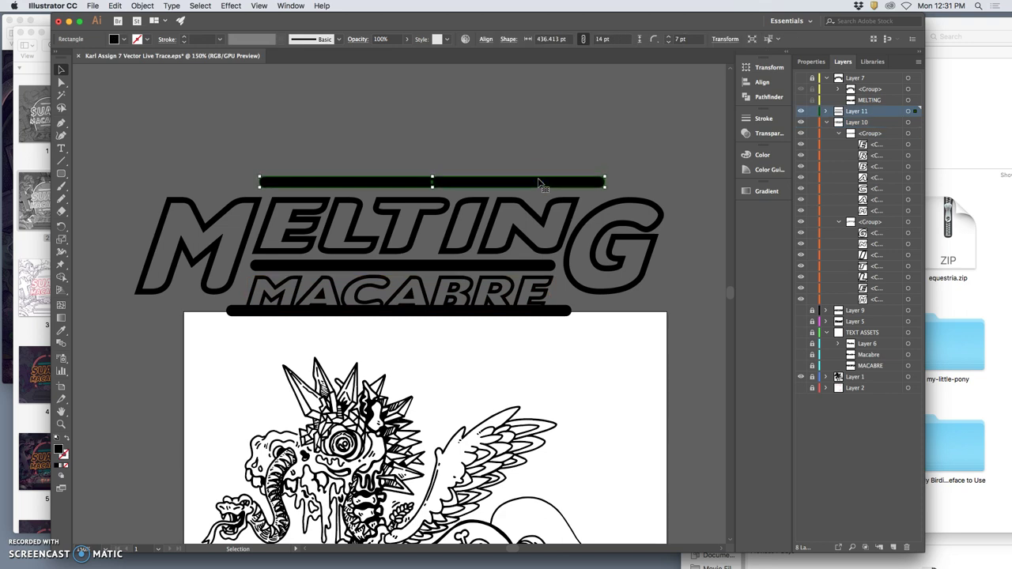
{"action": "left_click_drag", "start_coordinate": [583, 183], "coordinate": [467, 324]}
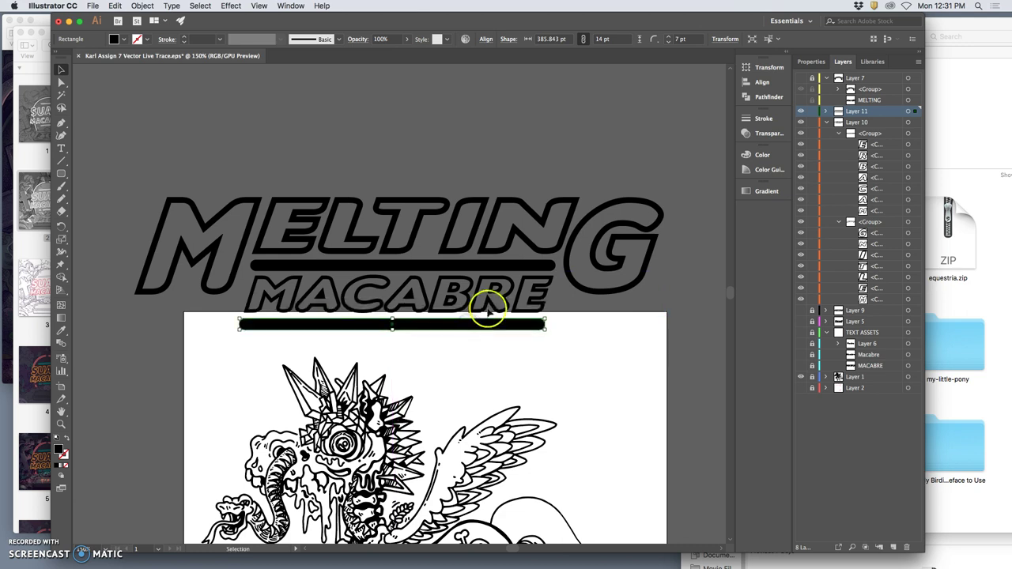
{"action": "left_click", "coordinate": [467, 270]}
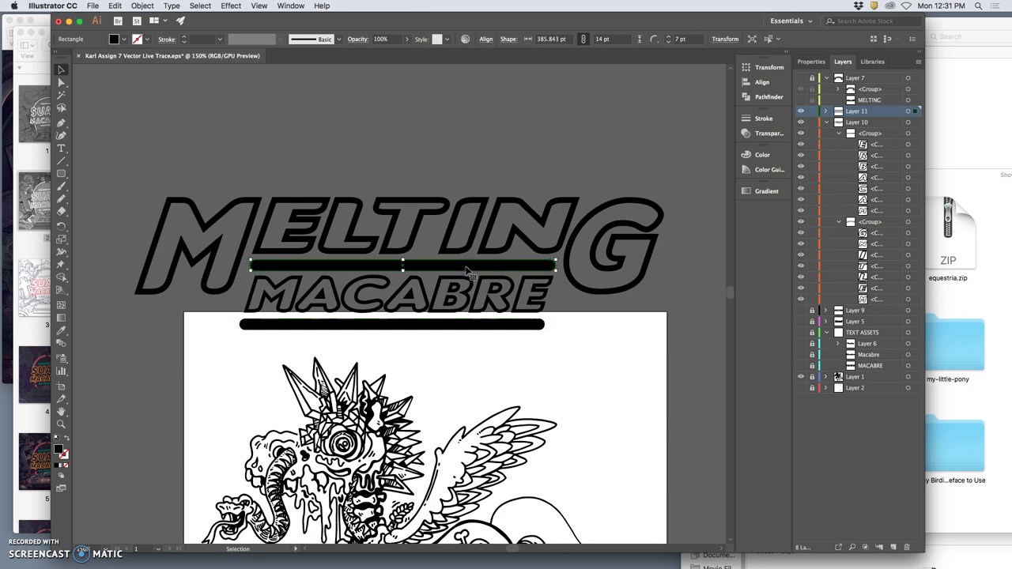
{"action": "mouse_move", "coordinate": [467, 271]}
{"action": "left_mouse_down"}
{"action": "mouse_move", "coordinate": [475, 185]}
{"action": "mouse_move", "coordinate": [484, 185]}
{"action": "left_mouse_up"}
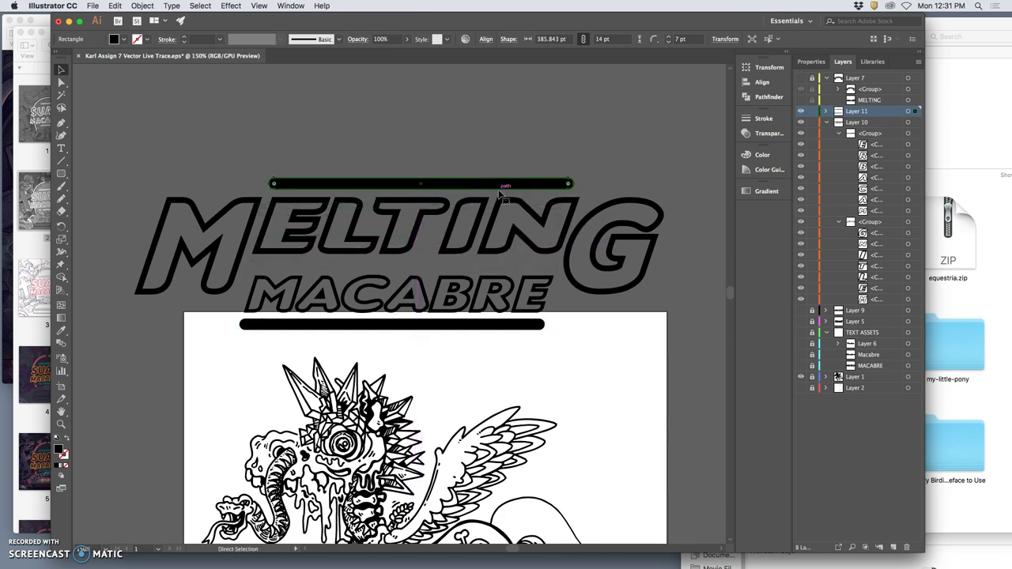
{"action": "key", "text": "super+z"}
{"action": "left_click_drag", "start_coordinate": [466, 266], "coordinate": [494, 184]}
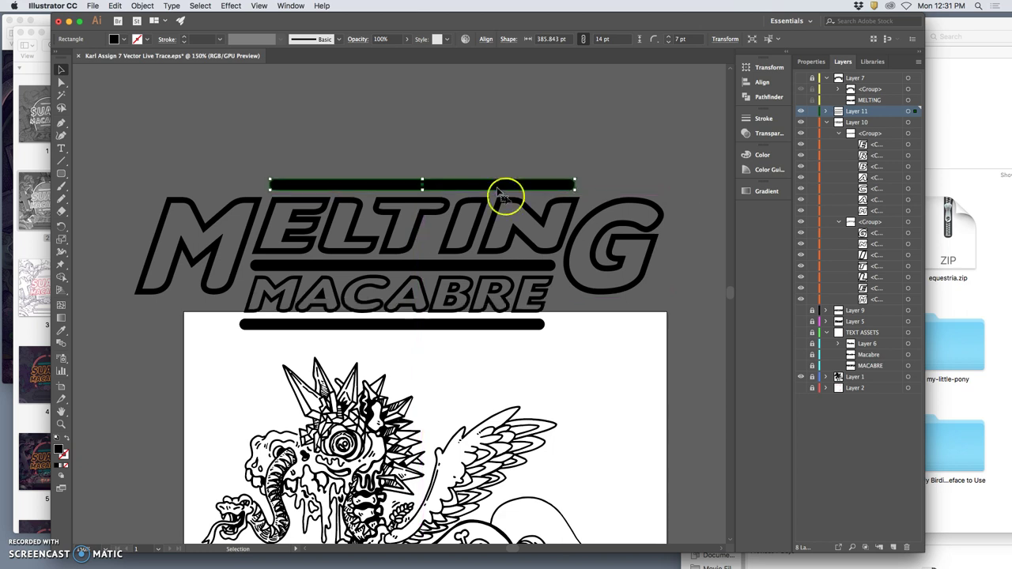
{"action": "left_click", "coordinate": [686, 235]}
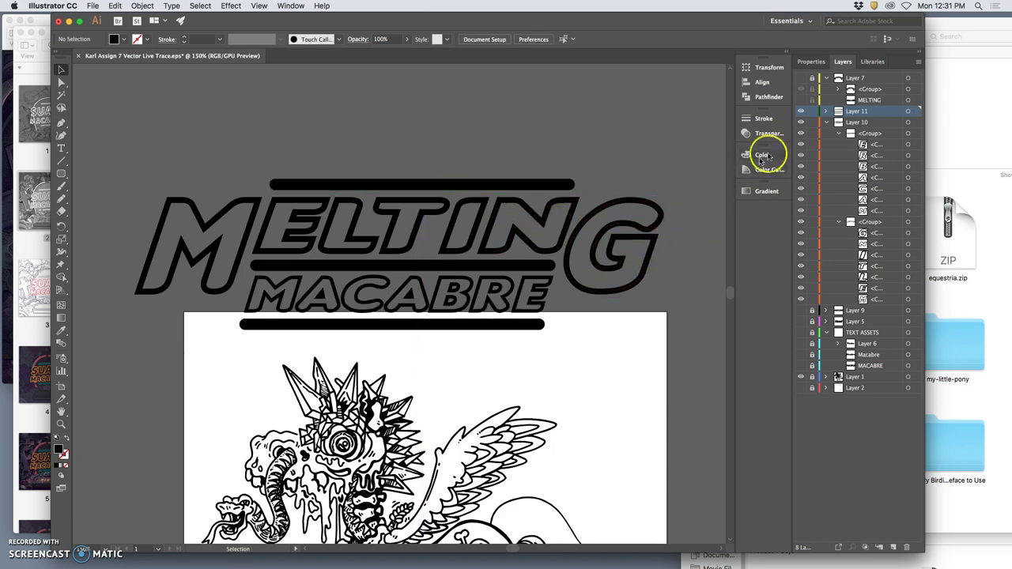
{"action": "left_click", "coordinate": [535, 185]}
{"action": "key", "text": "Delete"}
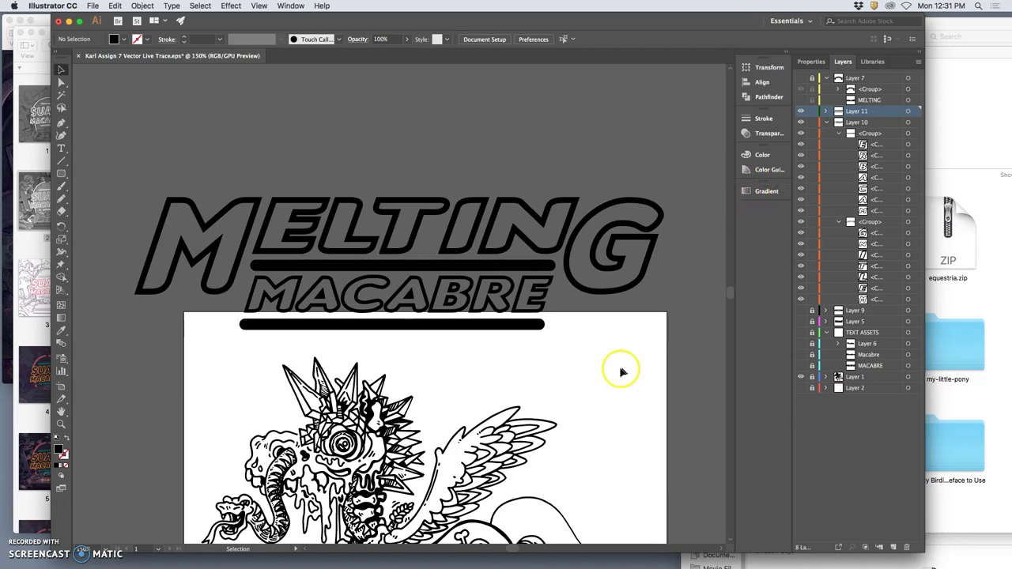
Step: Select the Layer 11 bars with the Layer 10 title outlines and drag them up together
{"action": "left_click", "coordinate": [908, 113]}
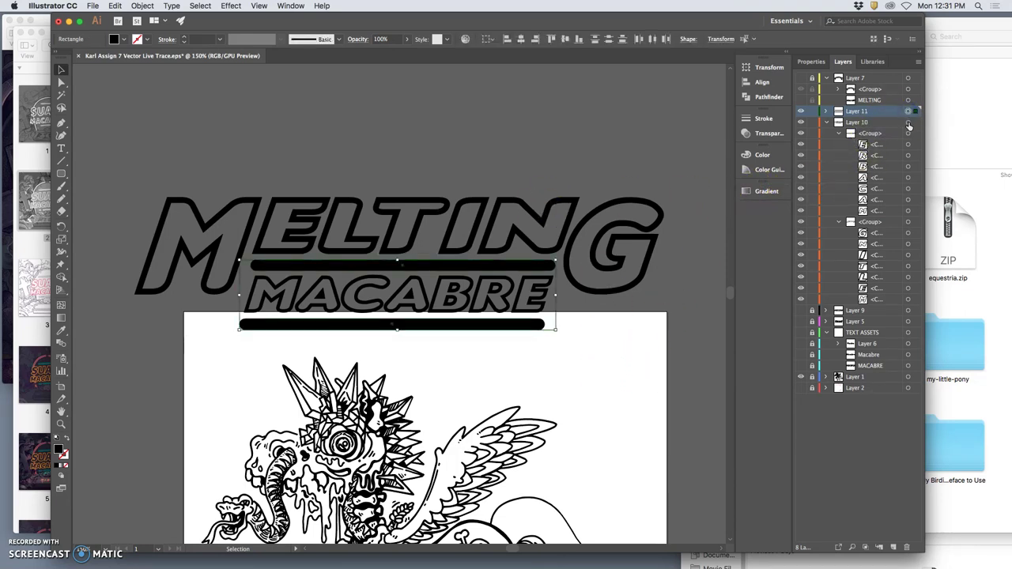
{"action": "left_click", "coordinate": [908, 122], "text": "shift"}
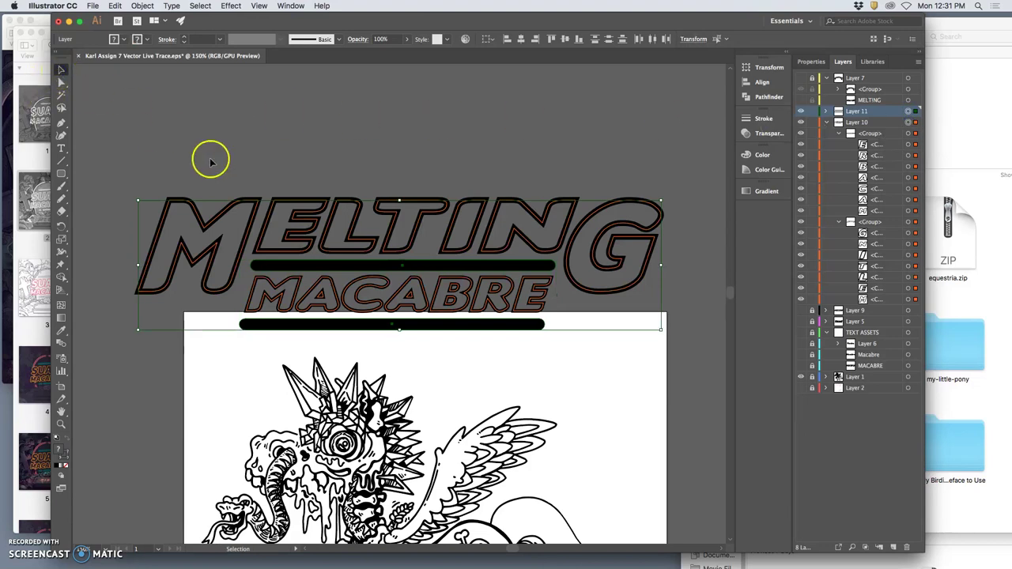
{"action": "left_click_drag", "start_coordinate": [346, 228], "coordinate": [348, 170]}
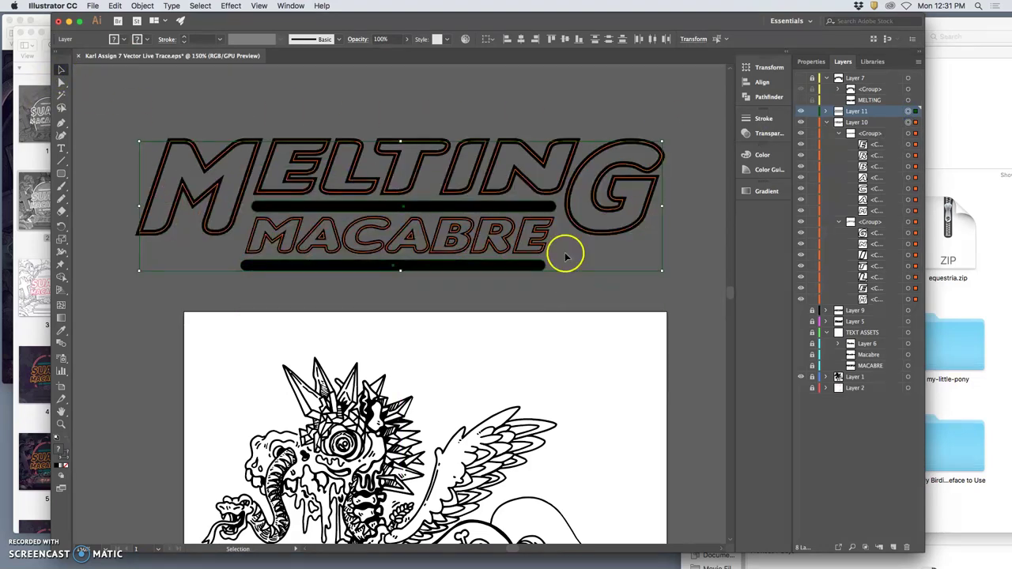
{"action": "left_click", "coordinate": [668, 295]}
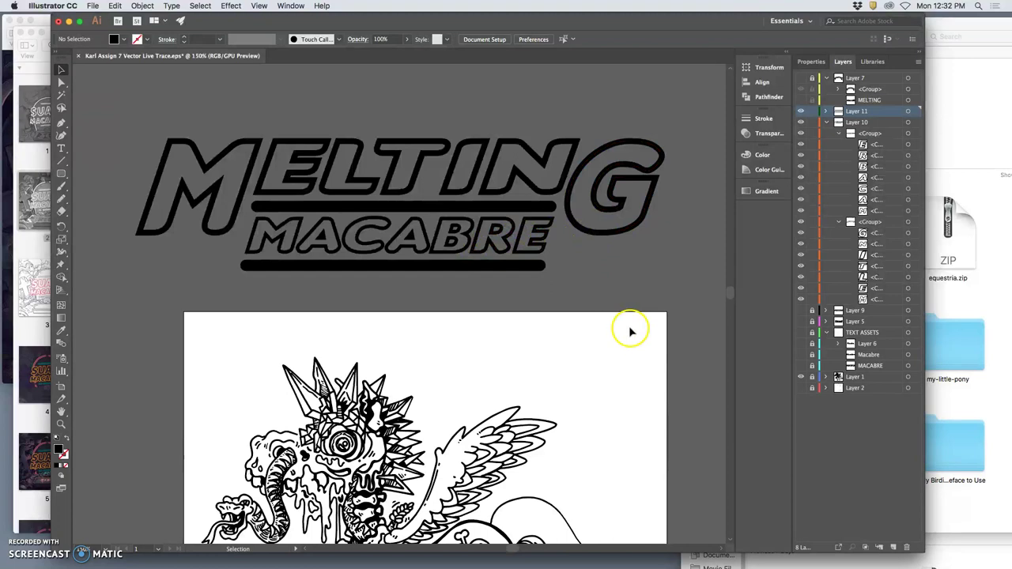
Step: Hide the Layer 1 pony line art and zoom out to view the whole artboard
{"action": "scroll", "coordinate": [597, 324], "scroll_direction": "down", "scroll_amount": 1}
{"action": "scroll", "coordinate": [597, 324], "scroll_direction": "down", "scroll_amount": 10}
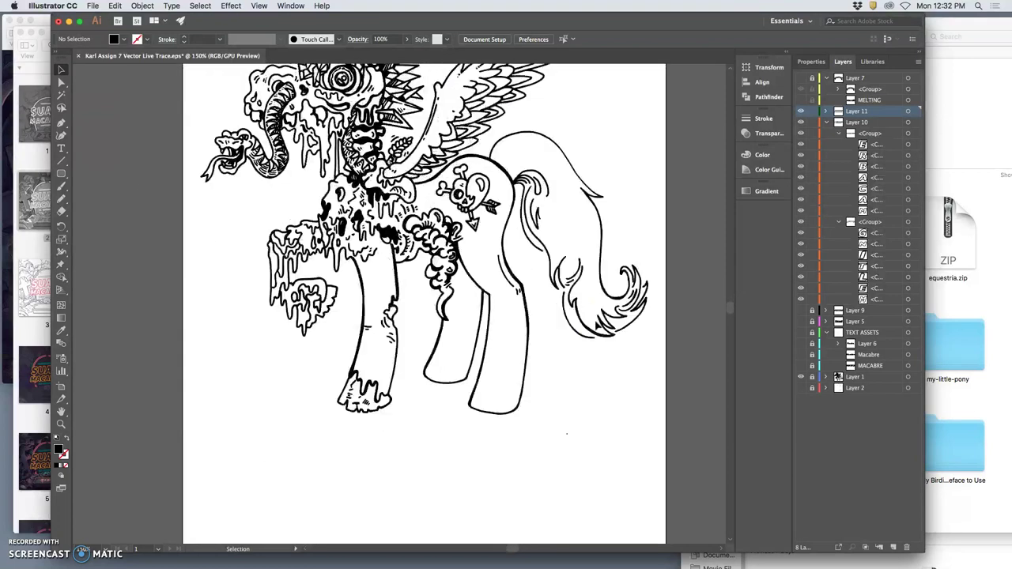
{"action": "scroll", "coordinate": [599, 323], "scroll_direction": "up", "scroll_amount": 15}
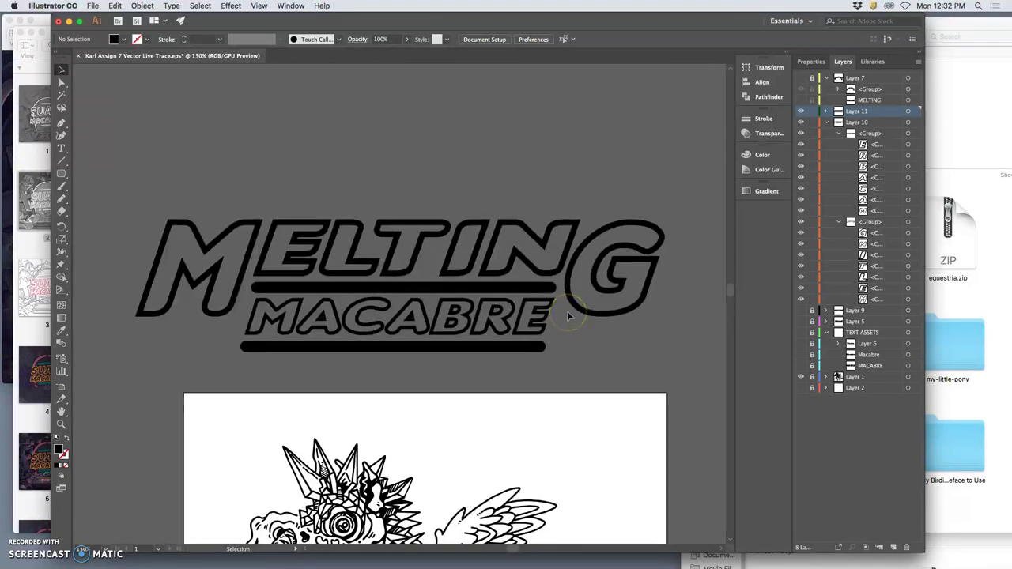
{"action": "left_click", "coordinate": [557, 310]}
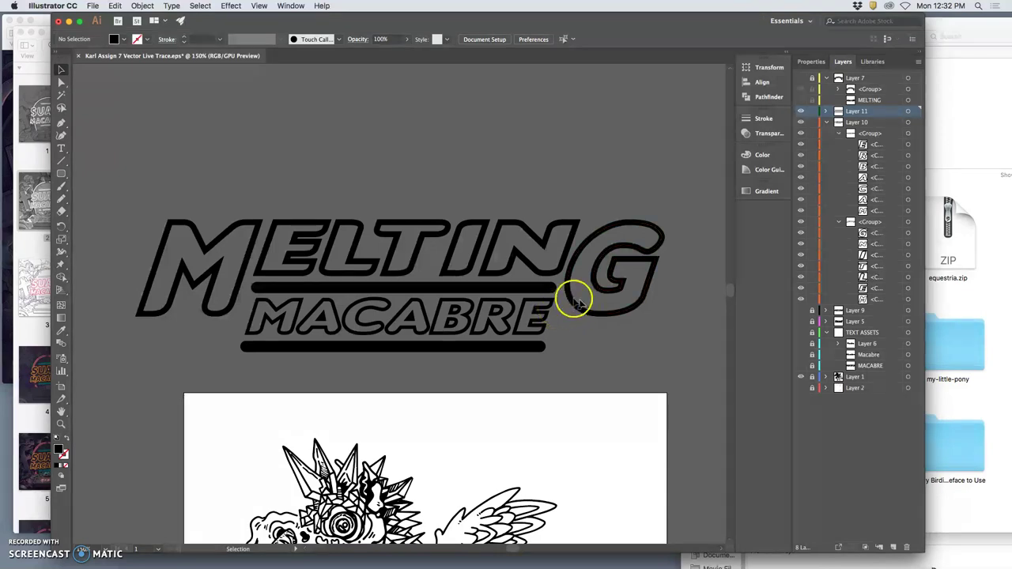
{"action": "left_click", "coordinate": [800, 378]}
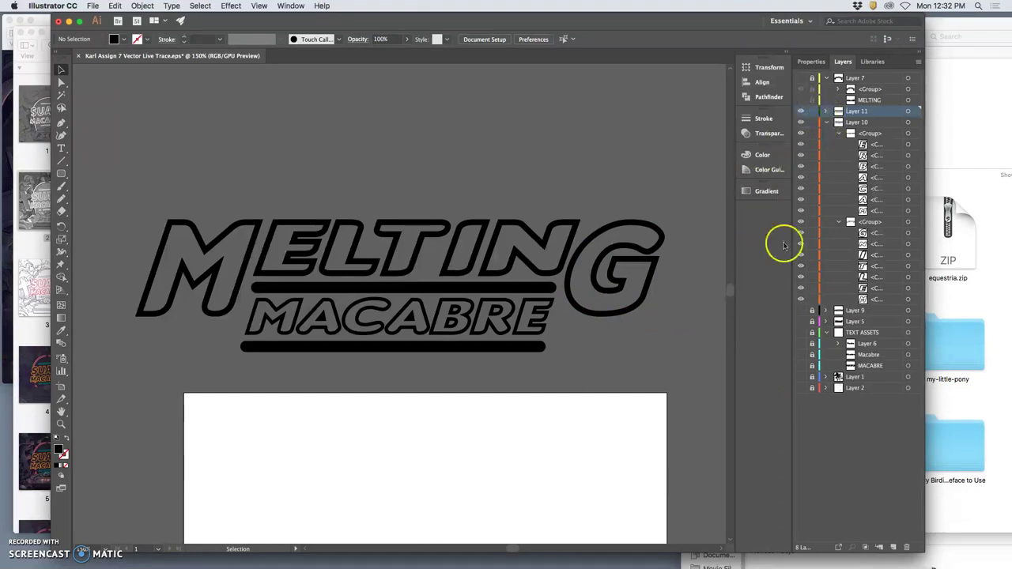
{"action": "scroll", "coordinate": [475, 324], "scroll_direction": "down", "scroll_amount": 5}
{"action": "scroll", "coordinate": [474, 323], "scroll_direction": "up", "scroll_amount": 3}
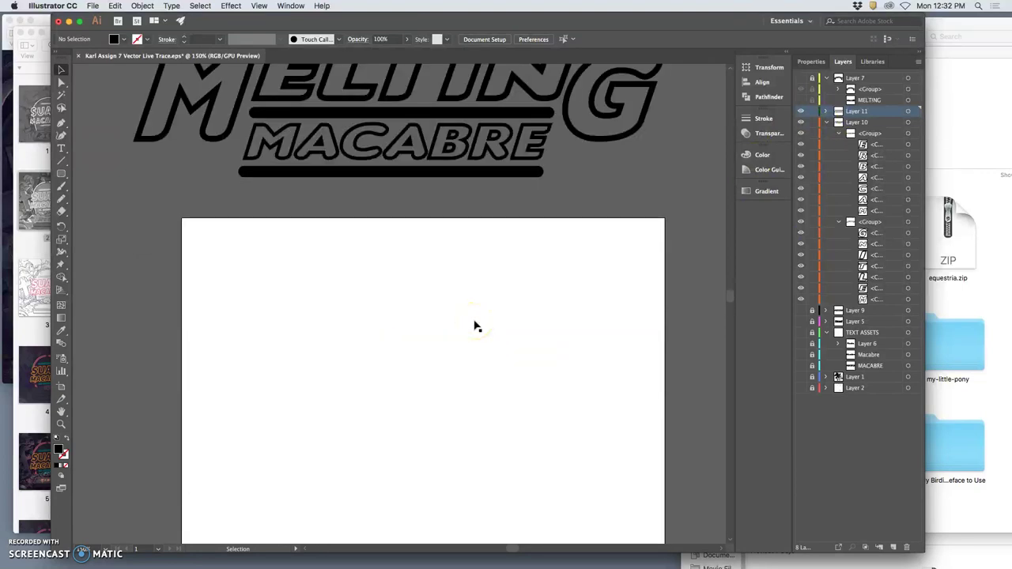
{"action": "key", "text": "super+minus"}
{"action": "key", "text": "super+minus"}
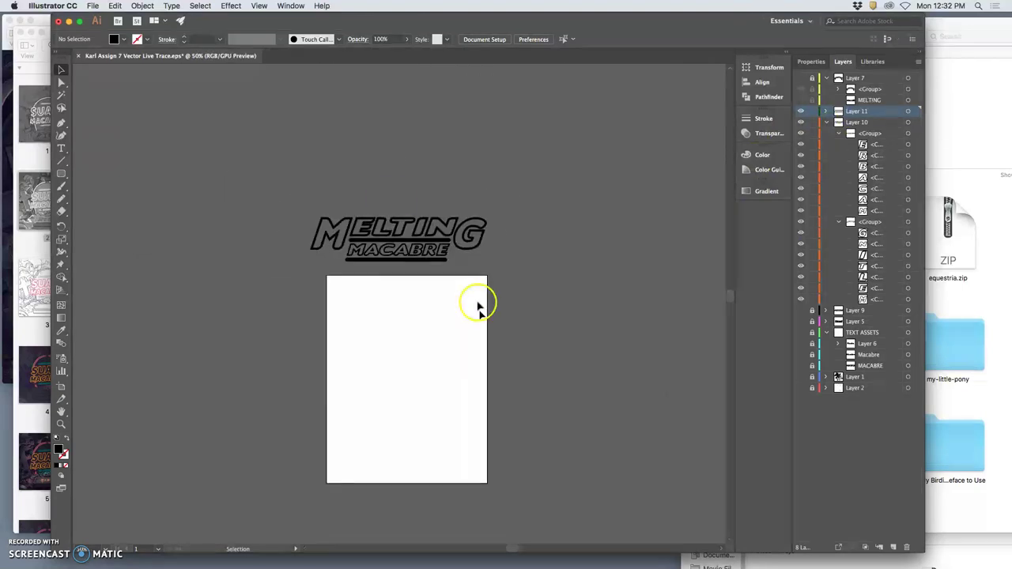
Step: Try a plain save, then cancel overwriting the existing EPS file
{"action": "left_click", "coordinate": [93, 6]}
{"action": "left_click", "coordinate": [101, 85]}
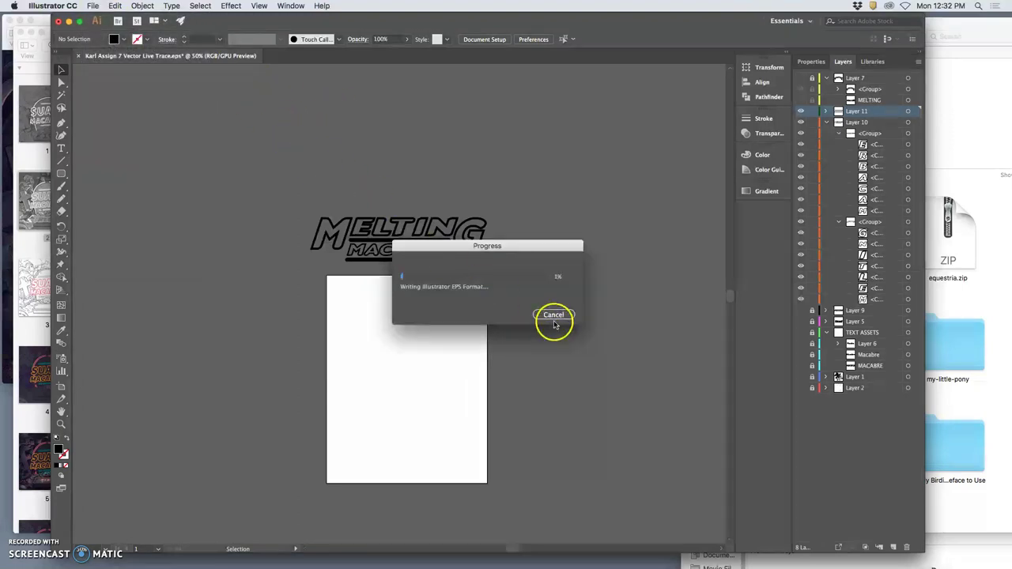
{"action": "left_click", "coordinate": [554, 315]}
Step: Save as a new 'Assign 8 Vector Black Type' EPS on the Desktop with default options and links preserved
{"action": "left_click", "coordinate": [92, 6]}
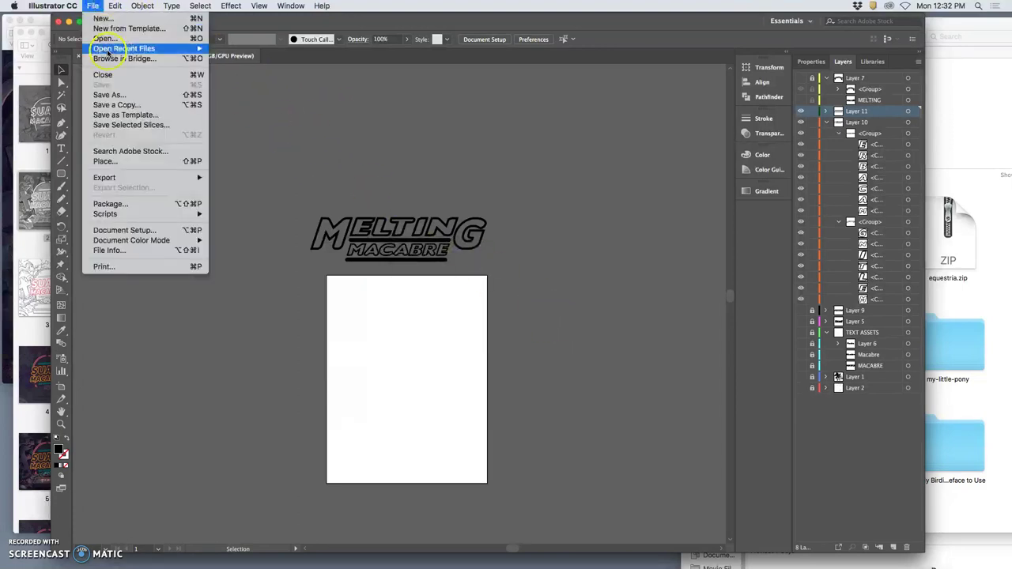
{"action": "left_click", "coordinate": [111, 94]}
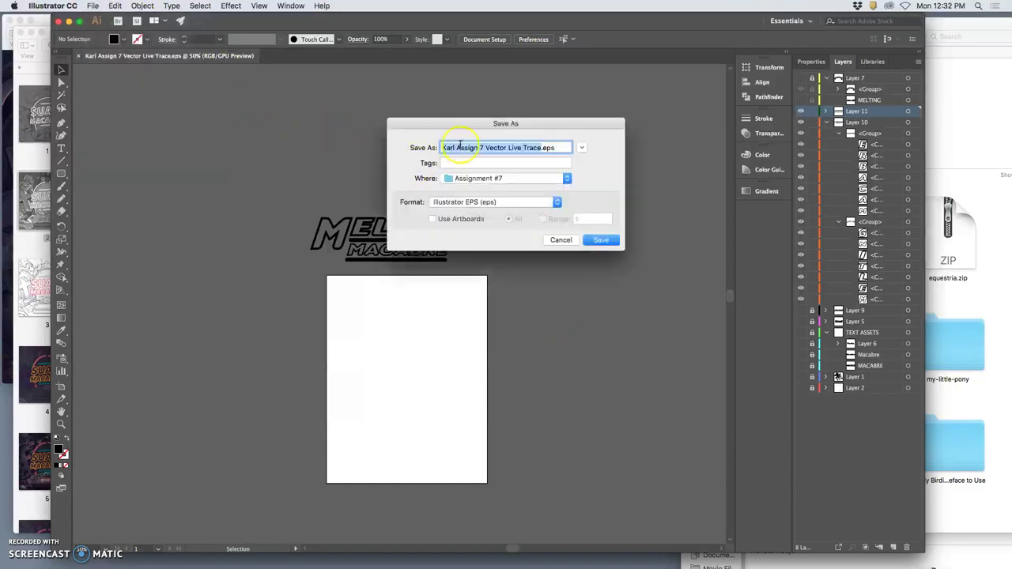
{"action": "left_click", "coordinate": [458, 147]}
{"action": "left_click", "coordinate": [480, 147]}
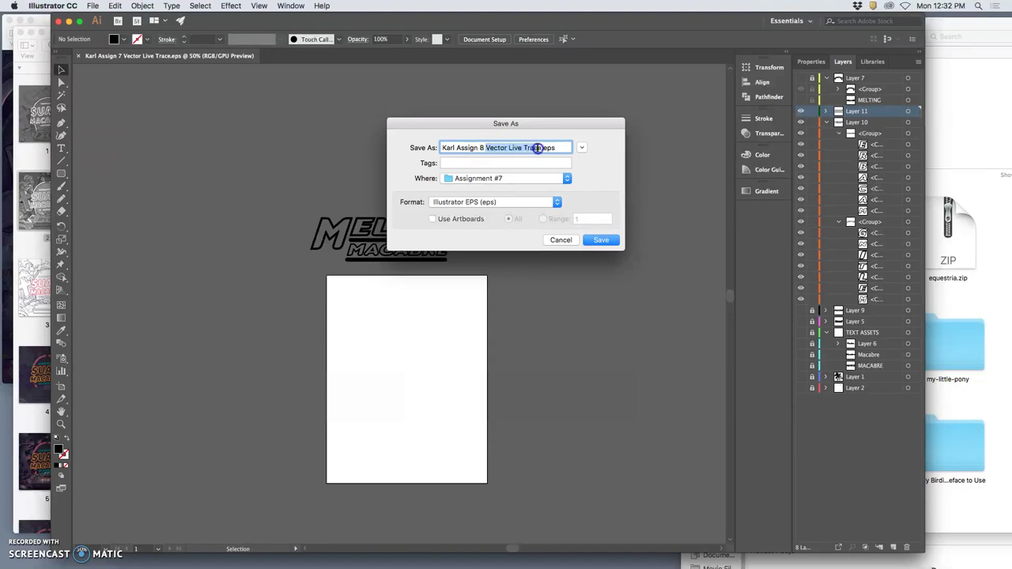
{"action": "type", "text": "Ve"}
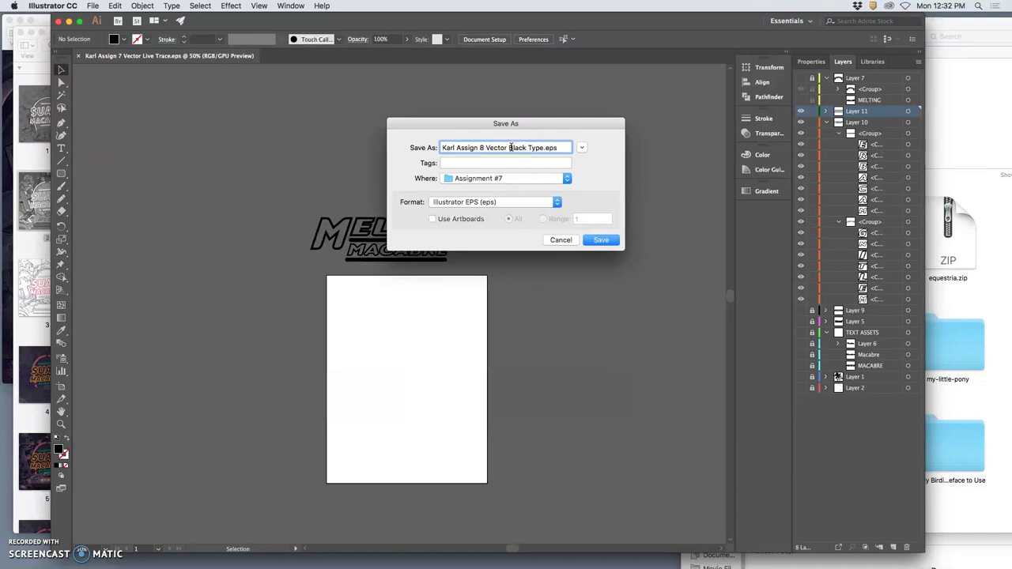
{"action": "left_click", "coordinate": [603, 241]}
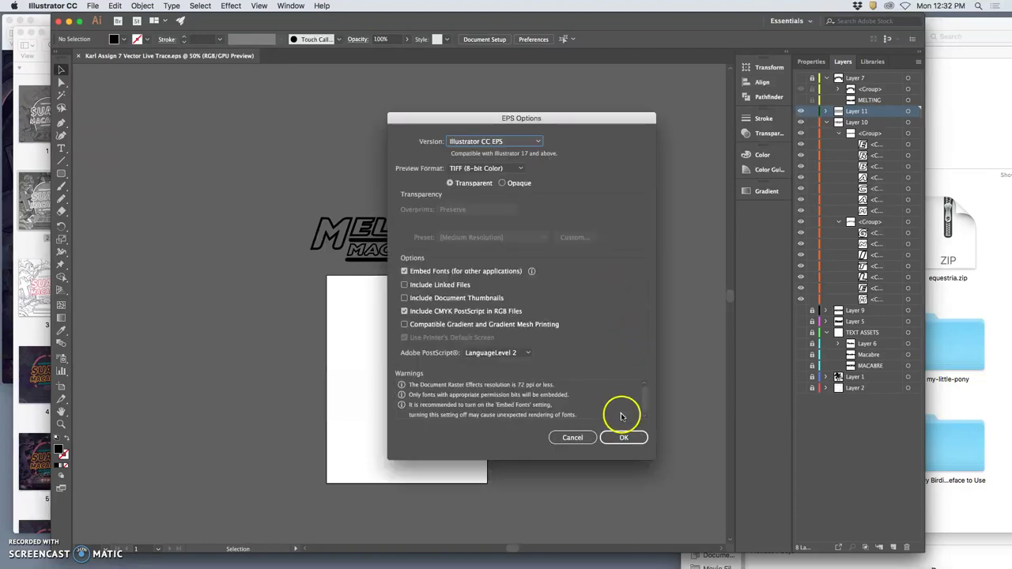
{"action": "left_click", "coordinate": [625, 435]}
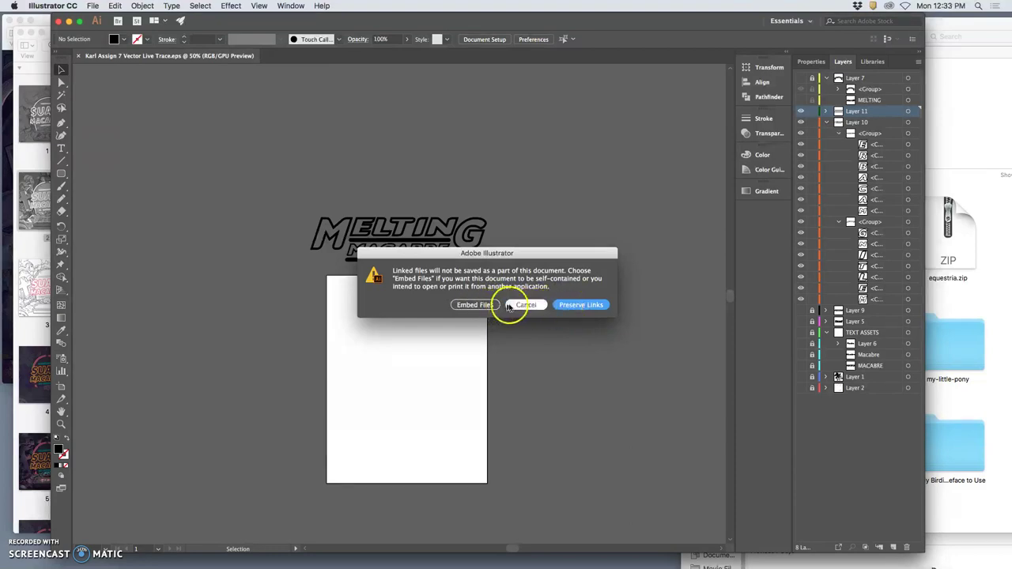
{"action": "left_click", "coordinate": [565, 308]}
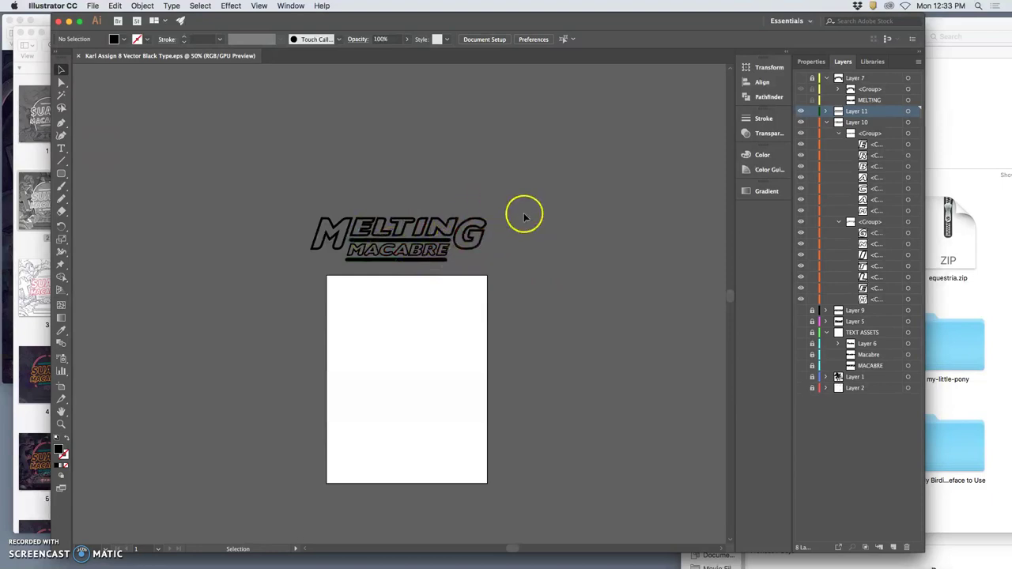
Step: Switch to Photoshop and open the recent Assign 8 Poster Layout.psd
{"action": "key", "text": "super+minus"}
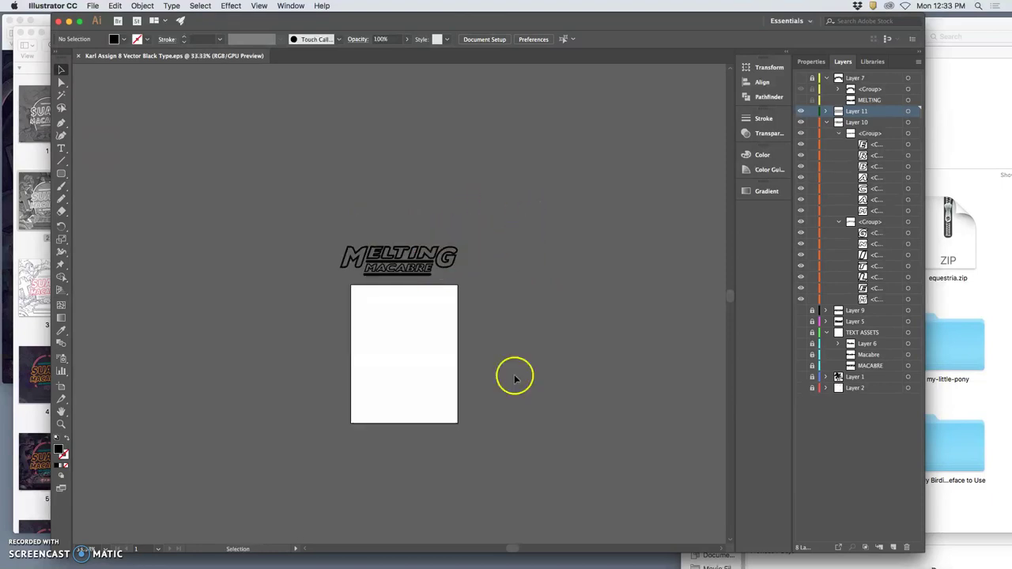
{"action": "left_click", "coordinate": [529, 553]}
{"action": "left_click", "coordinate": [203, 45]}
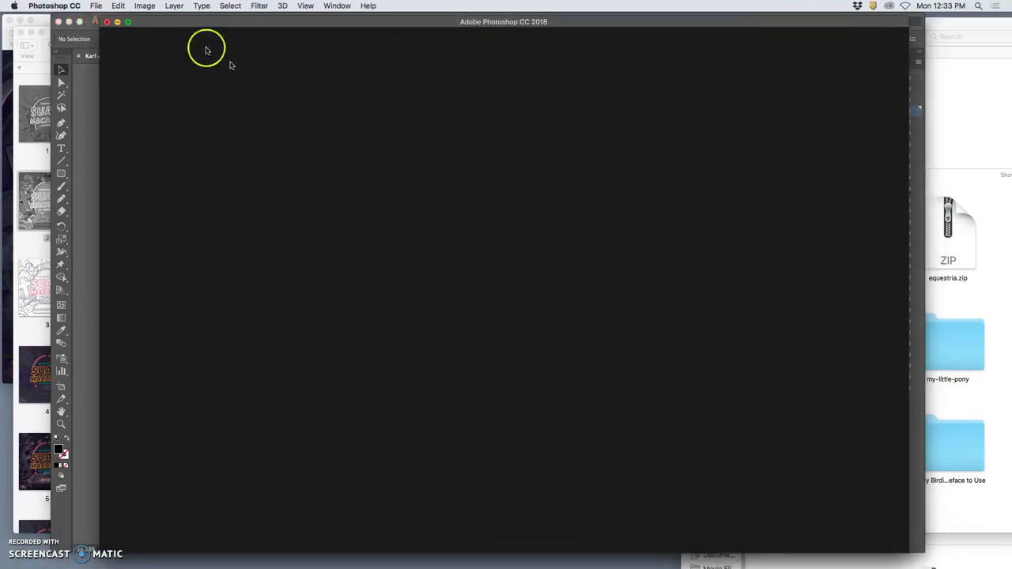
{"action": "left_click", "coordinate": [95, 6]}
{"action": "mouse_move", "coordinate": [180, 58]}
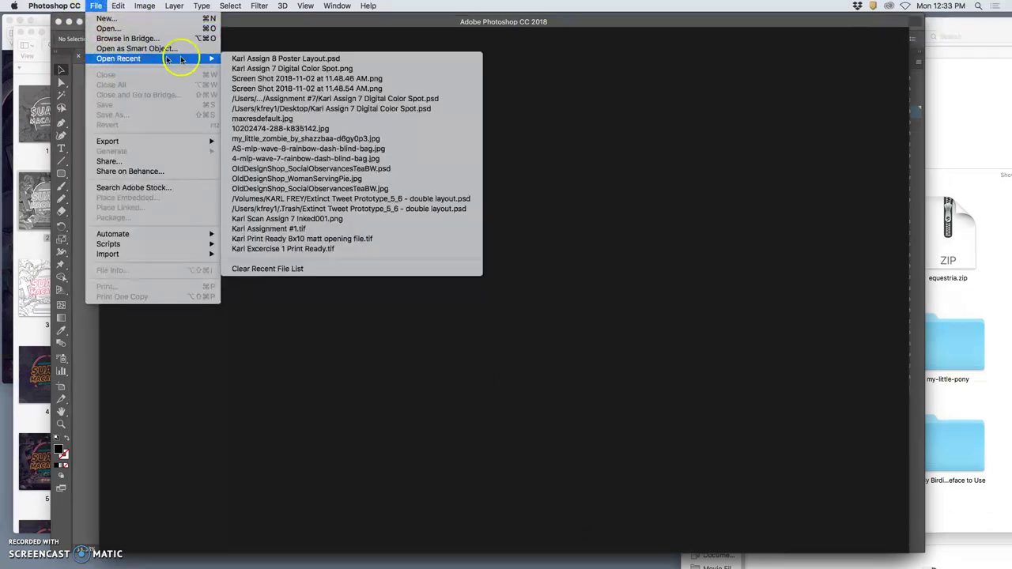
{"action": "left_click", "coordinate": [235, 57]}
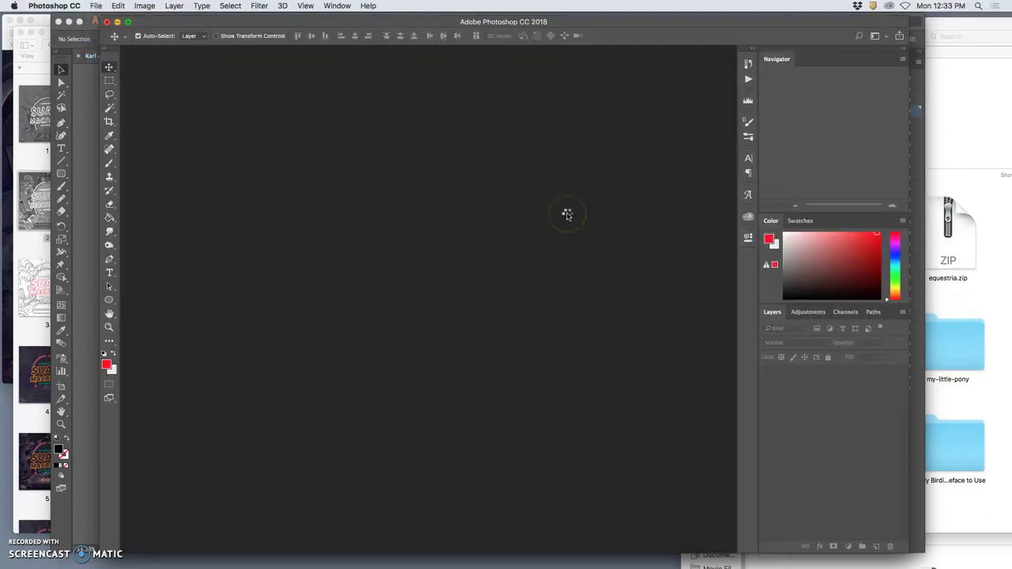
Step: Preview the saved title EPS from the Desktop, then close the preview
{"action": "key", "text": "F11"}
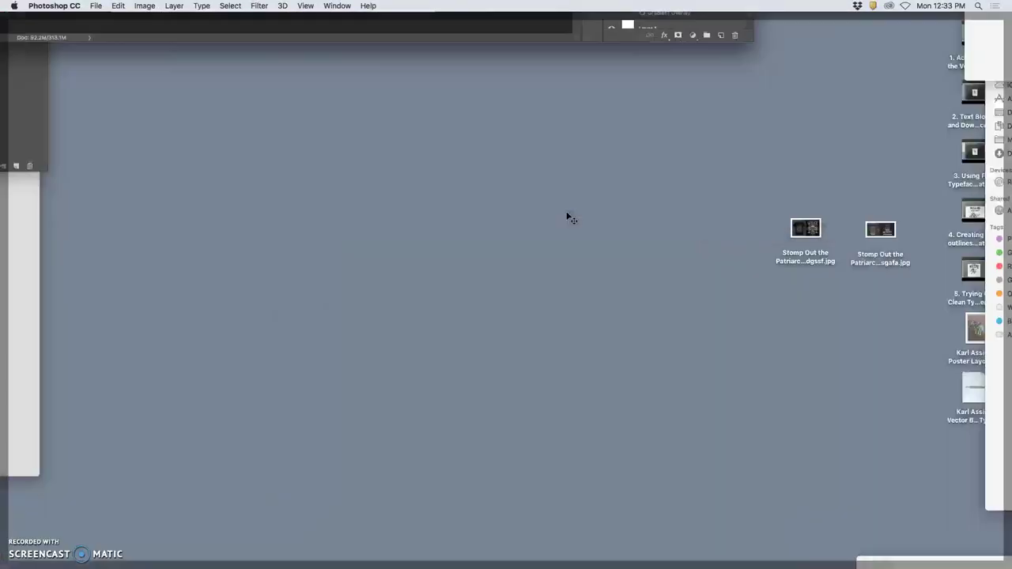
{"action": "left_click", "coordinate": [979, 389]}
{"action": "double_click", "coordinate": [979, 389]}
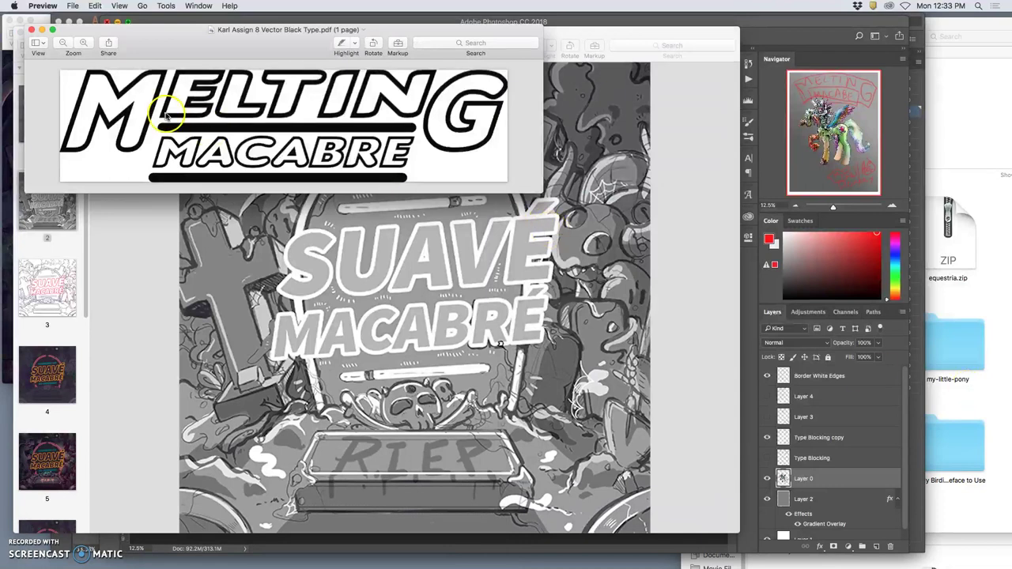
{"action": "left_click", "coordinate": [42, 30]}
{"action": "key", "text": "cmd+h"}
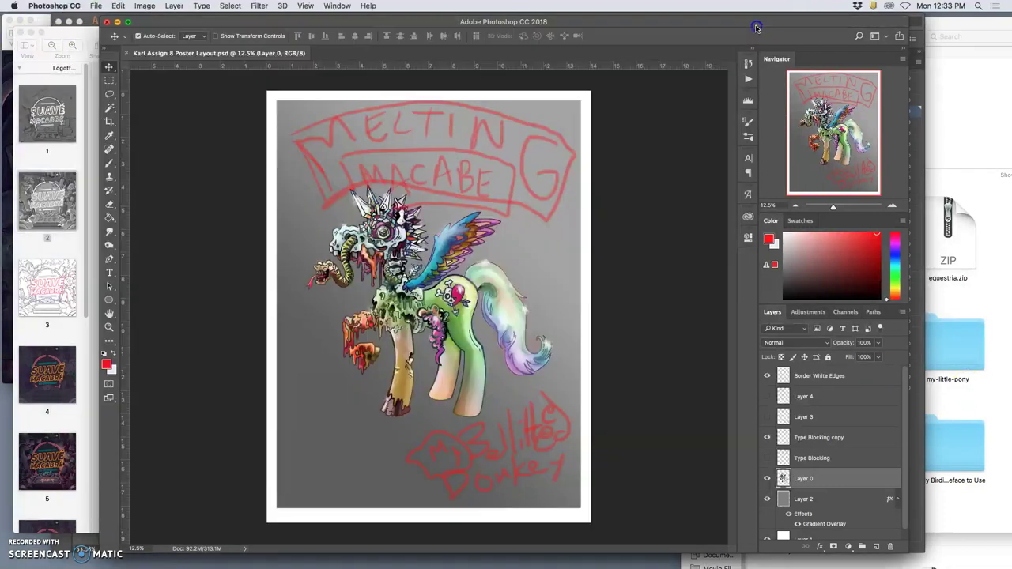
{"action": "key", "text": "F11"}
Step: Place the title EPS on the poster, move it to the top and scale it to about 131%
{"action": "left_click_drag", "start_coordinate": [976, 386], "coordinate": [437, 262]}
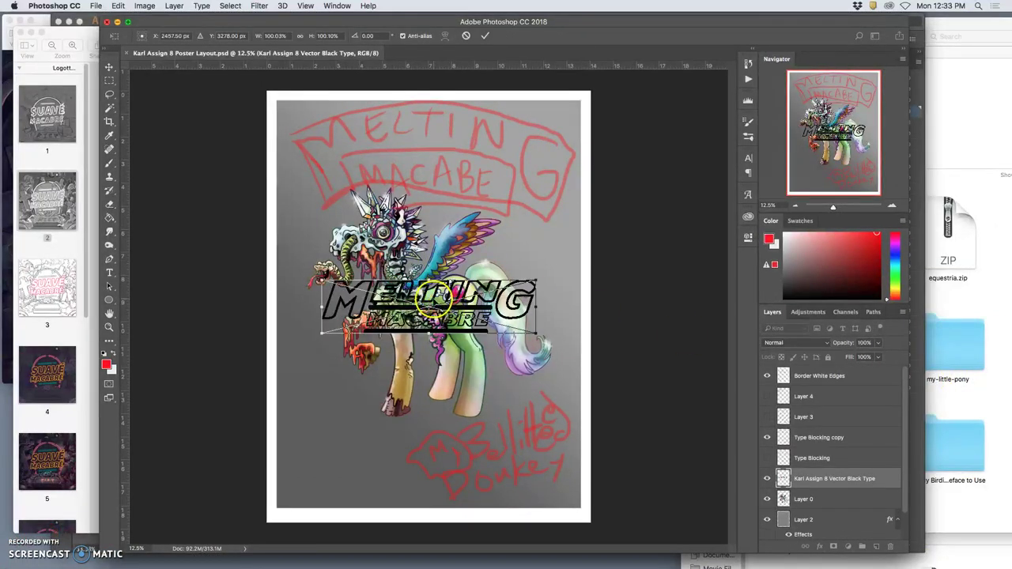
{"action": "left_click_drag", "start_coordinate": [436, 269], "coordinate": [409, 101]}
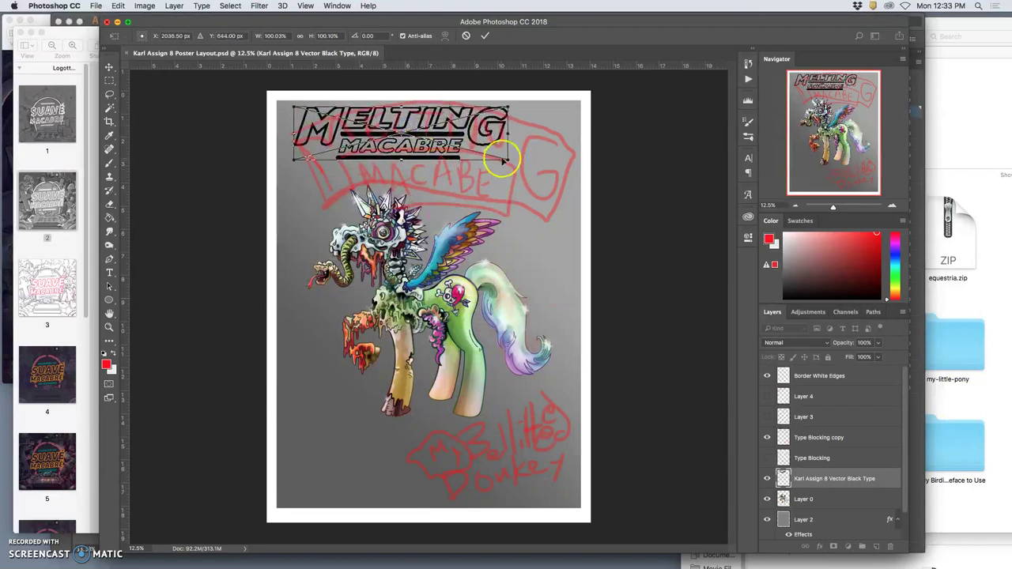
{"action": "left_click_drag", "start_coordinate": [507, 158], "coordinate": [563, 215]}
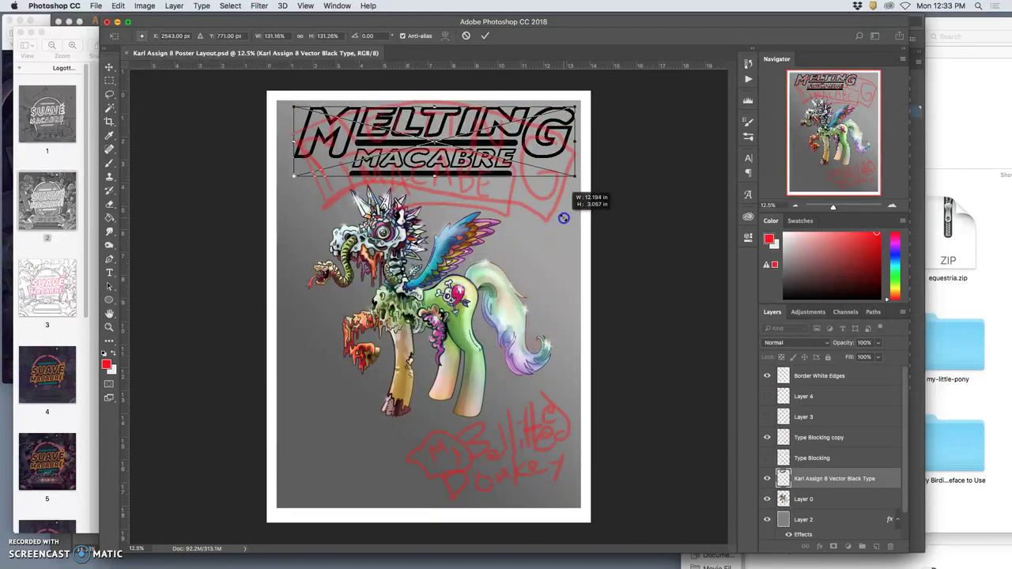
{"action": "mouse_move", "coordinate": [491, 177]}
{"action": "left_mouse_down"}
{"action": "mouse_move", "coordinate": [474, 172]}
{"action": "mouse_move", "coordinate": [484, 190]}
{"action": "left_mouse_up"}
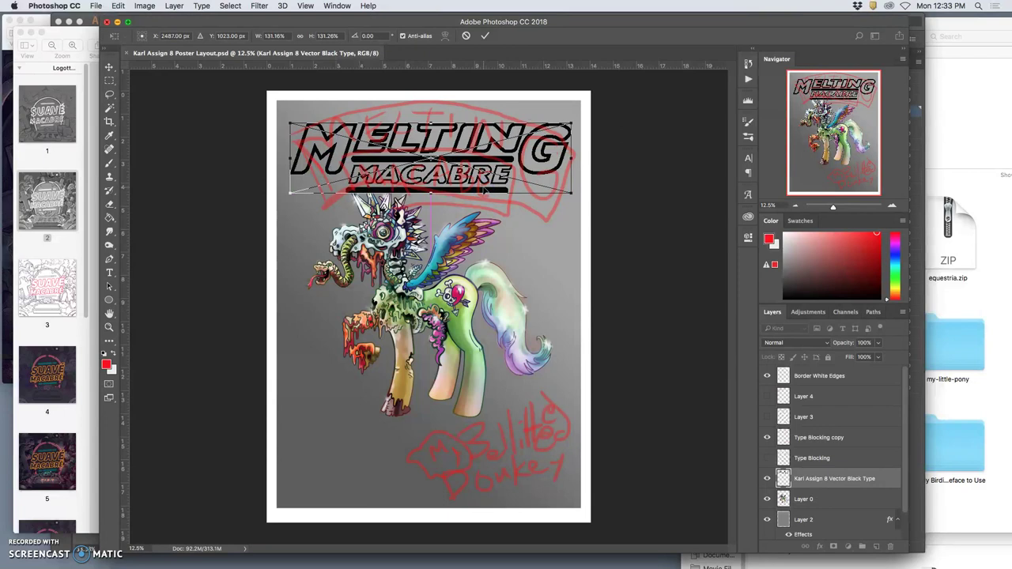
{"action": "key", "text": "Return"}
Step: Move the title layer beneath Layer 0 and hide Border White Edges and the Type Blocking copy sketches
{"action": "key", "text": "super+bracketleft"}
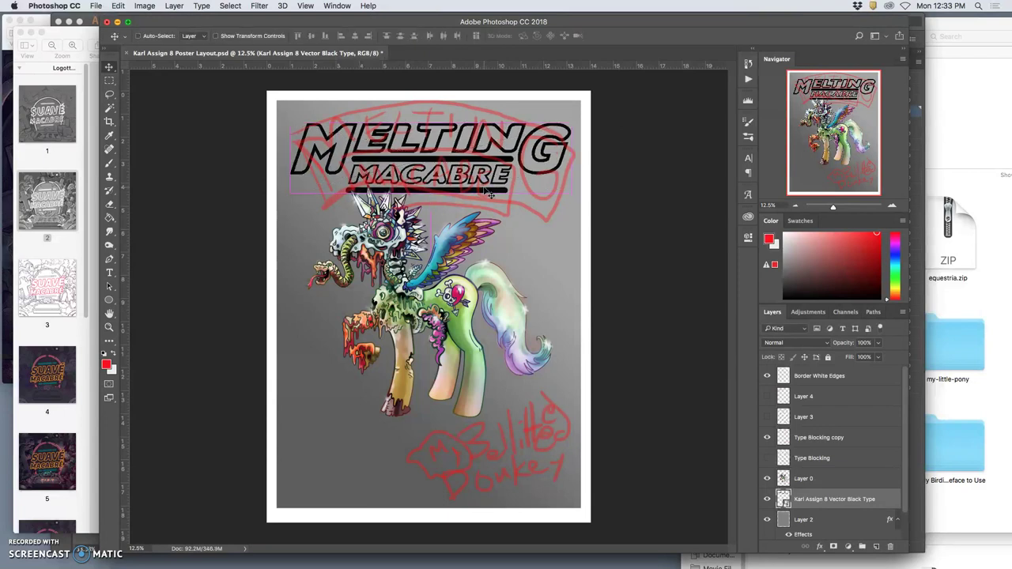
{"action": "left_click", "coordinate": [766, 376]}
{"action": "left_click", "coordinate": [767, 439]}
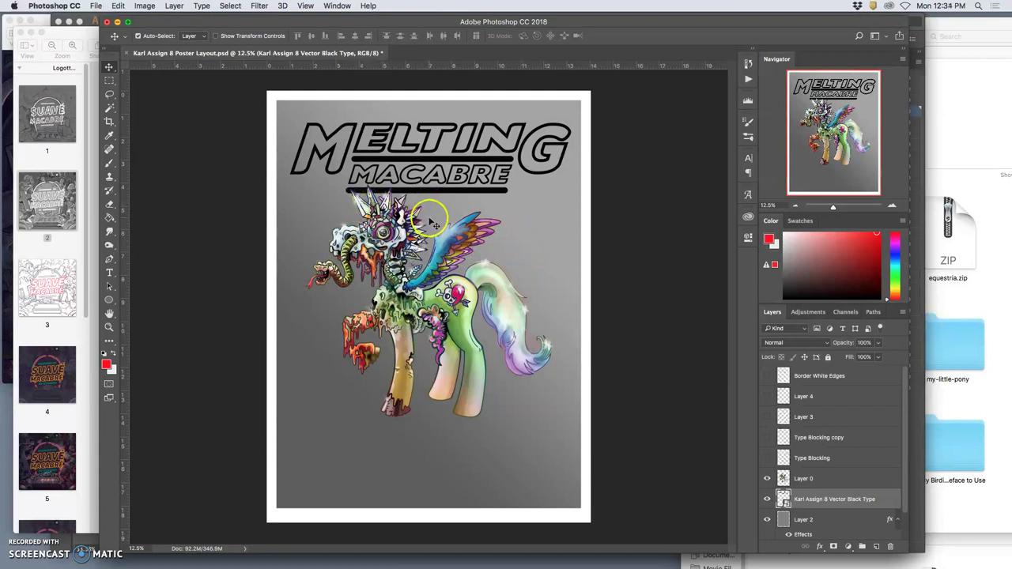
Step: Save the poster and check visibility of Border White Edges, Layer 4 and the Type Blocking sketches
{"action": "left_click", "coordinate": [96, 5]}
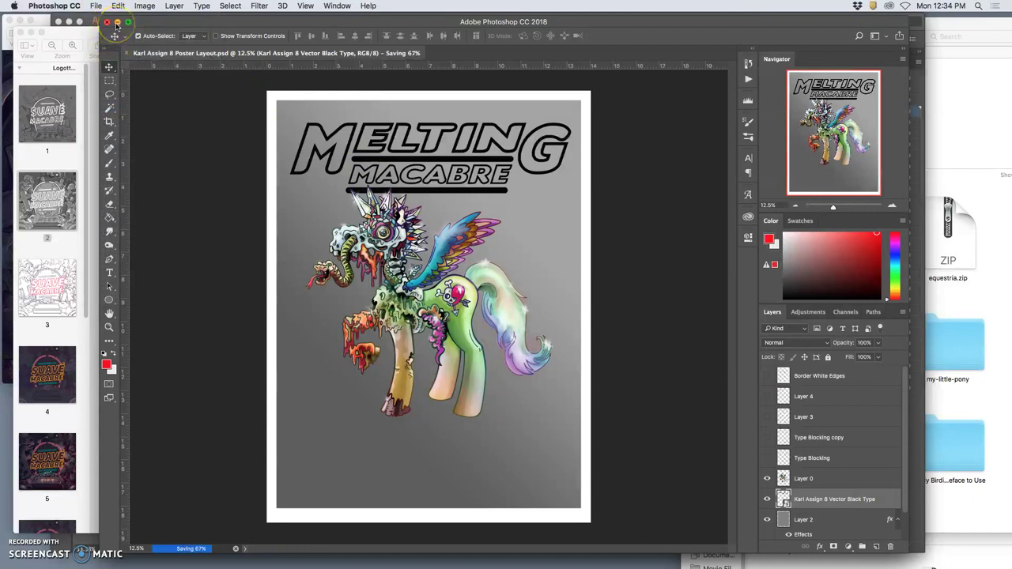
{"action": "left_click", "coordinate": [767, 377]}
{"action": "left_click", "coordinate": [767, 396]}
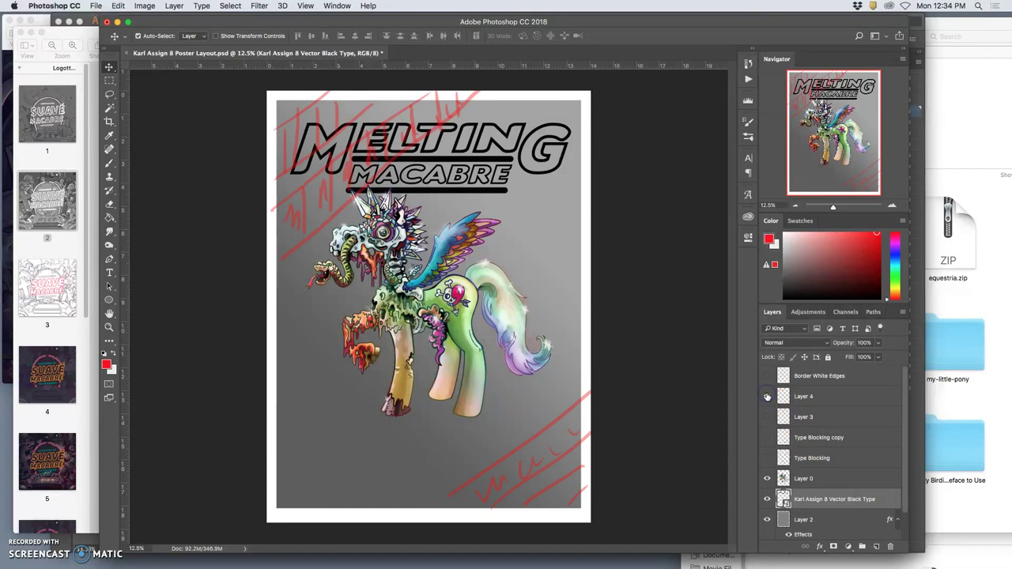
{"action": "left_click", "coordinate": [768, 396]}
{"action": "left_click", "coordinate": [767, 437]}
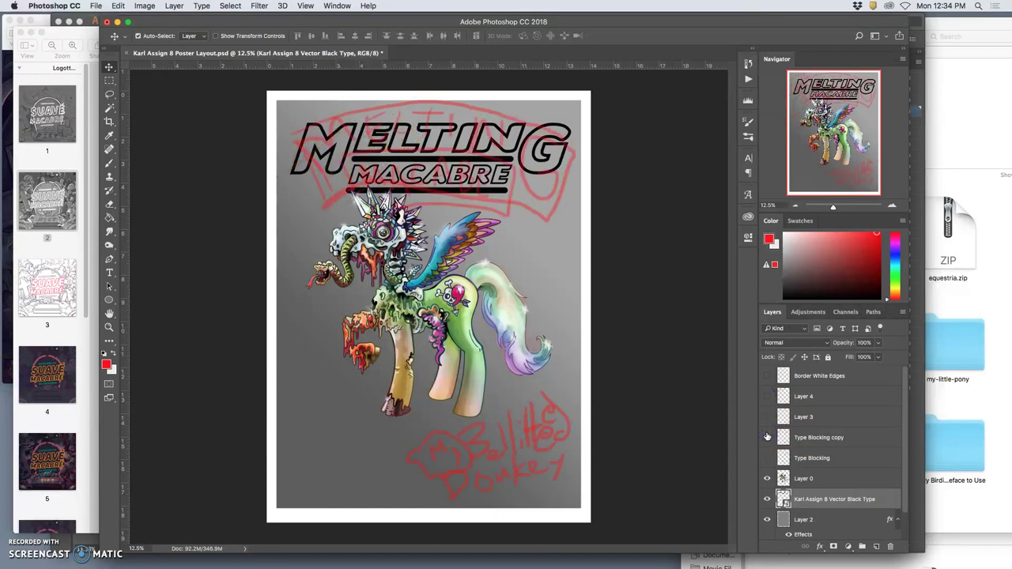
{"action": "left_click", "coordinate": [767, 437]}
Step: Leave the Type Blocking copy sketches hidden, minimize Photoshop and return to the Illustrator title
{"action": "left_click", "coordinate": [767, 437]}
{"action": "left_click", "coordinate": [767, 437]}
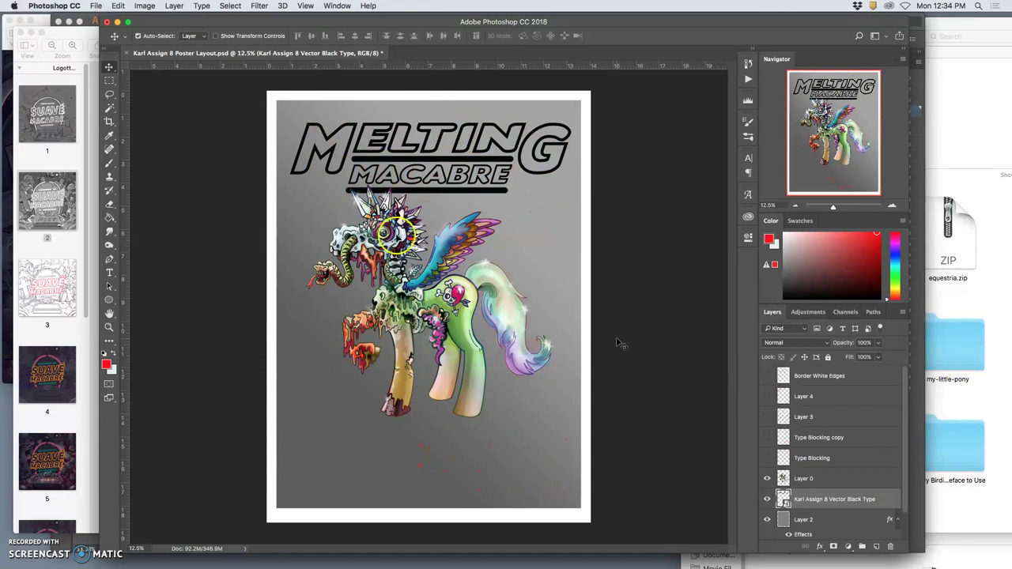
{"action": "left_click", "coordinate": [117, 22]}
{"action": "left_click", "coordinate": [346, 35]}
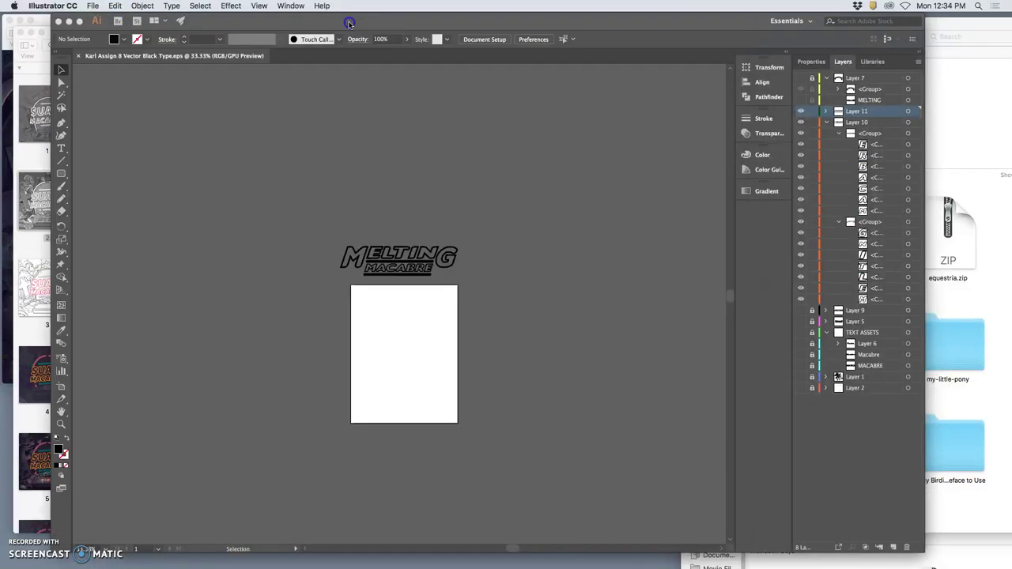
Step: Lock Layers 11 and 10, hide the outlined title, and show Layer 7's arched MELTING artwork
{"action": "left_click", "coordinate": [812, 111]}
{"action": "left_click", "coordinate": [813, 122]}
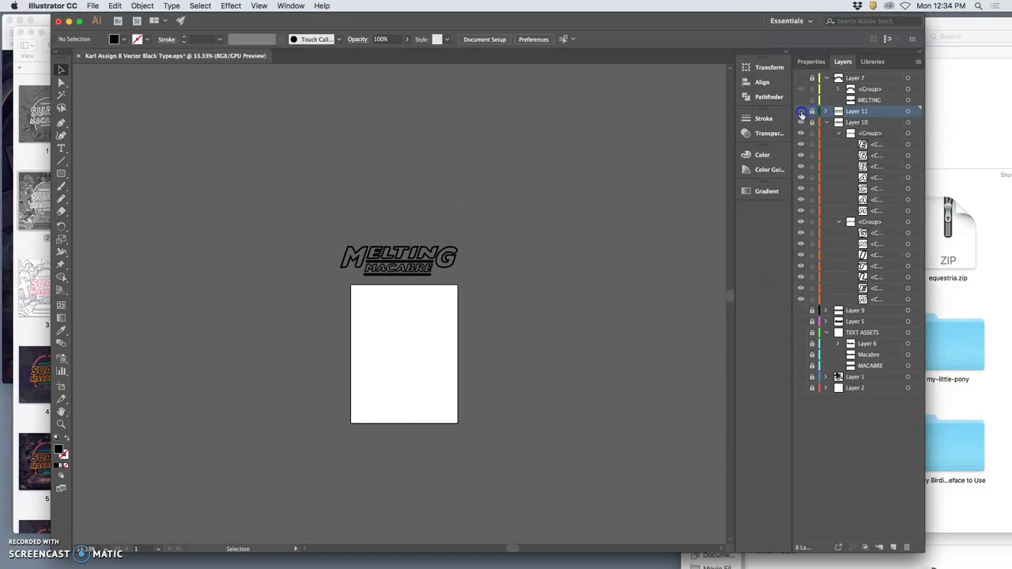
{"action": "left_click", "coordinate": [801, 123]}
{"action": "left_click", "coordinate": [801, 78]}
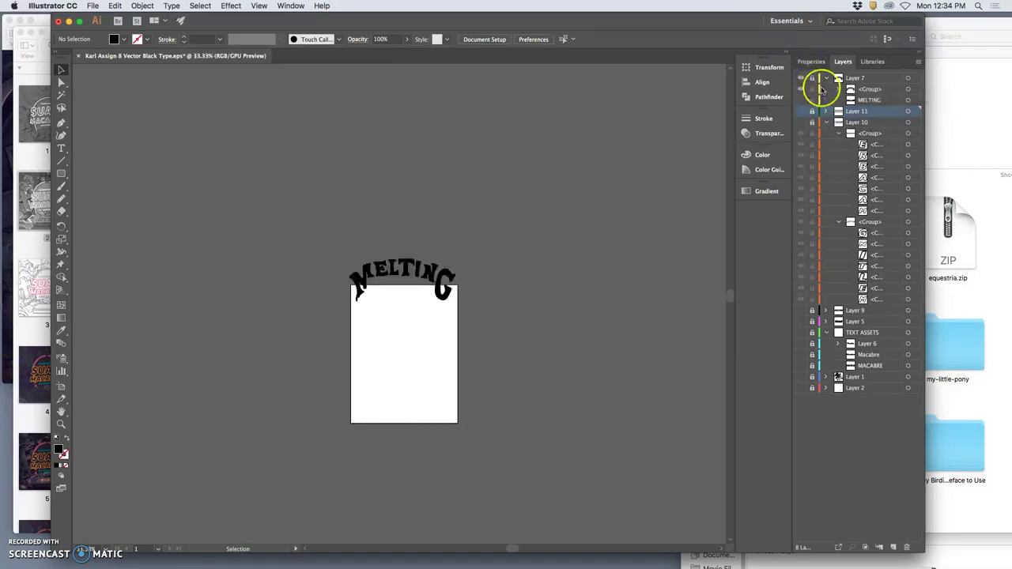
{"action": "left_click", "coordinate": [802, 100]}
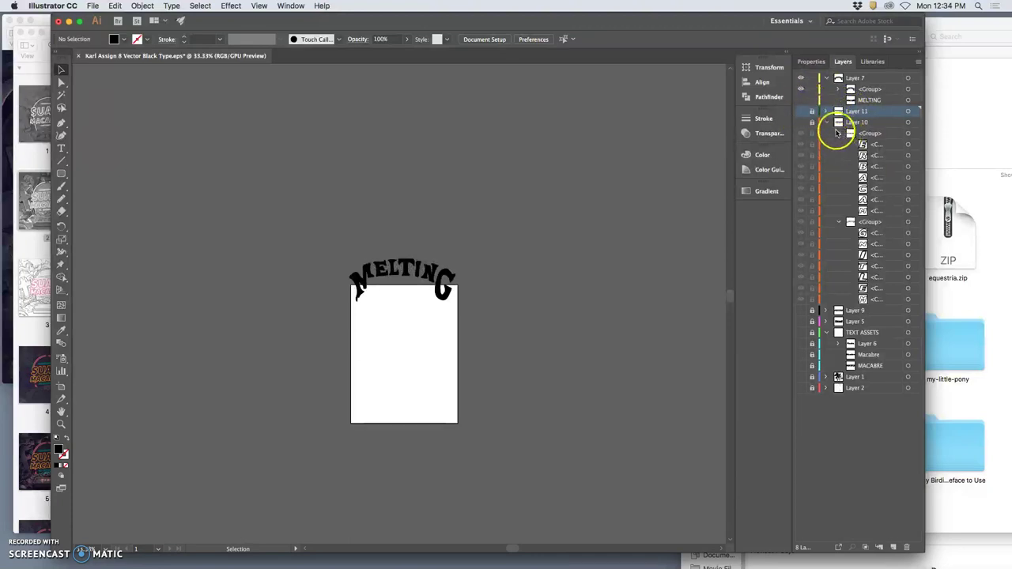
{"action": "left_click", "coordinate": [826, 122]}
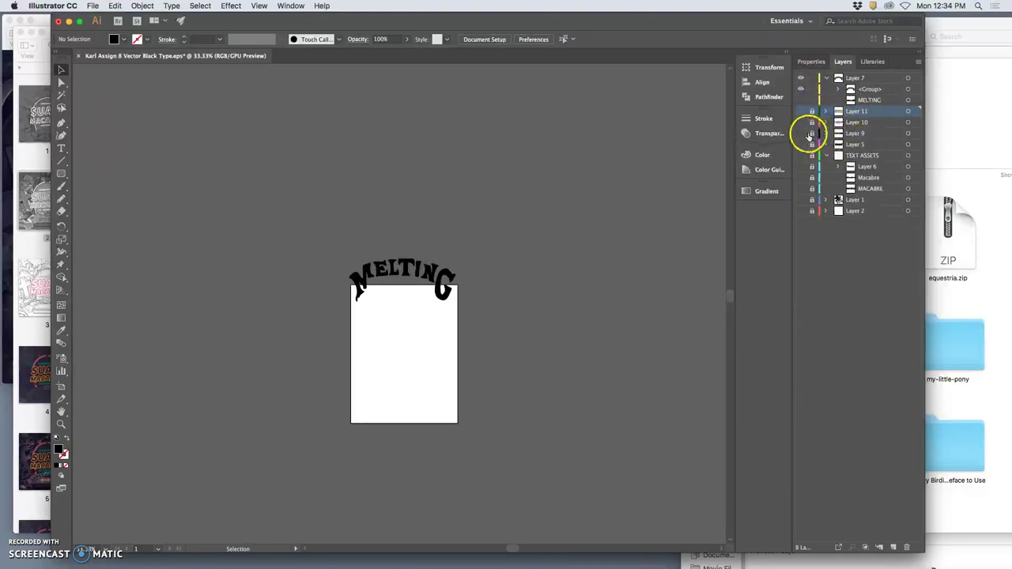
Step: Compare Layer 9 and Layer 5 artwork, toggling Layer 5's sublayers 4 and 8
{"action": "left_click", "coordinate": [802, 134]}
{"action": "left_click", "coordinate": [801, 134]}
{"action": "left_click", "coordinate": [802, 133]}
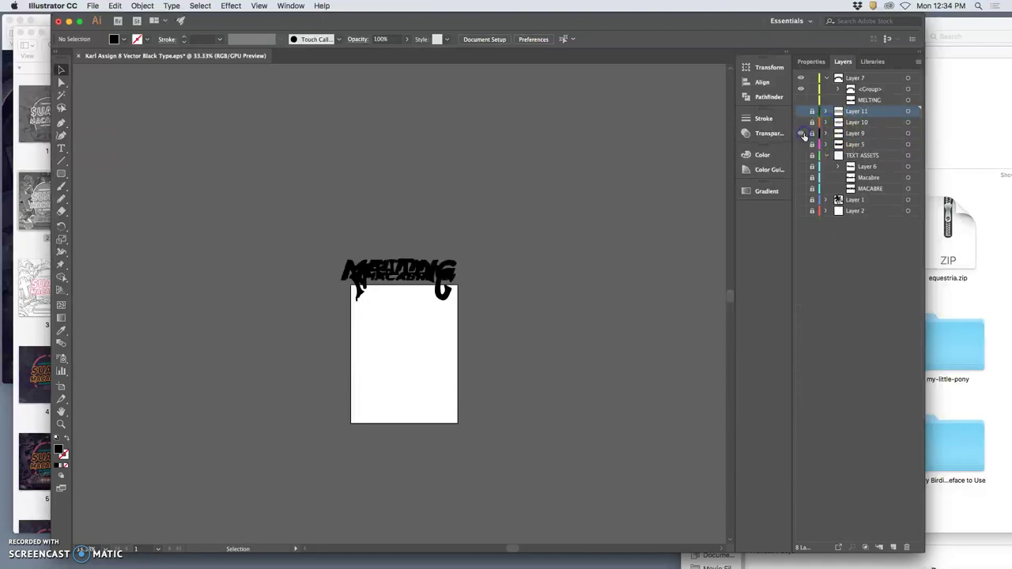
{"action": "left_click", "coordinate": [803, 133]}
{"action": "left_click", "coordinate": [802, 144]}
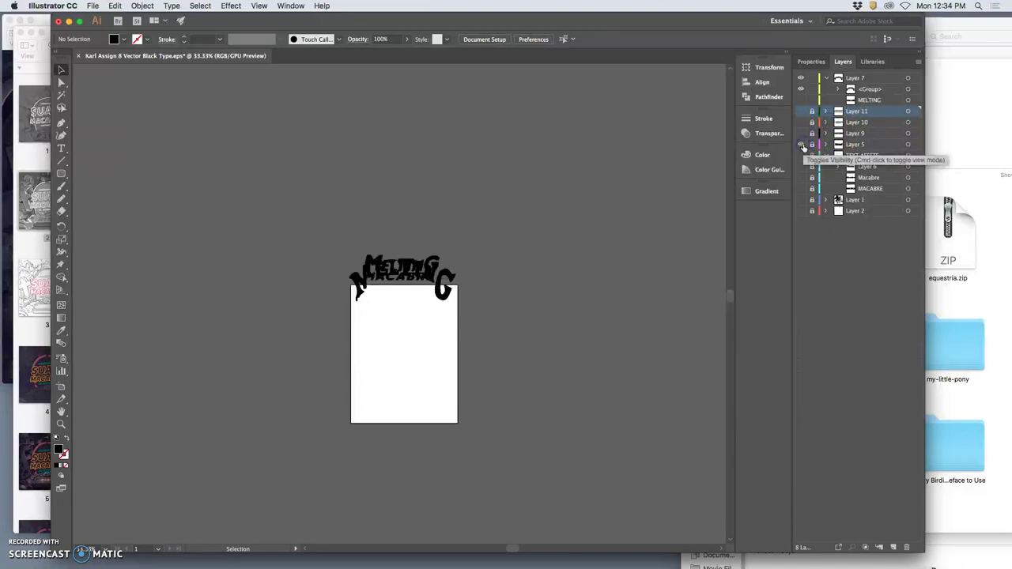
{"action": "left_click", "coordinate": [803, 145]}
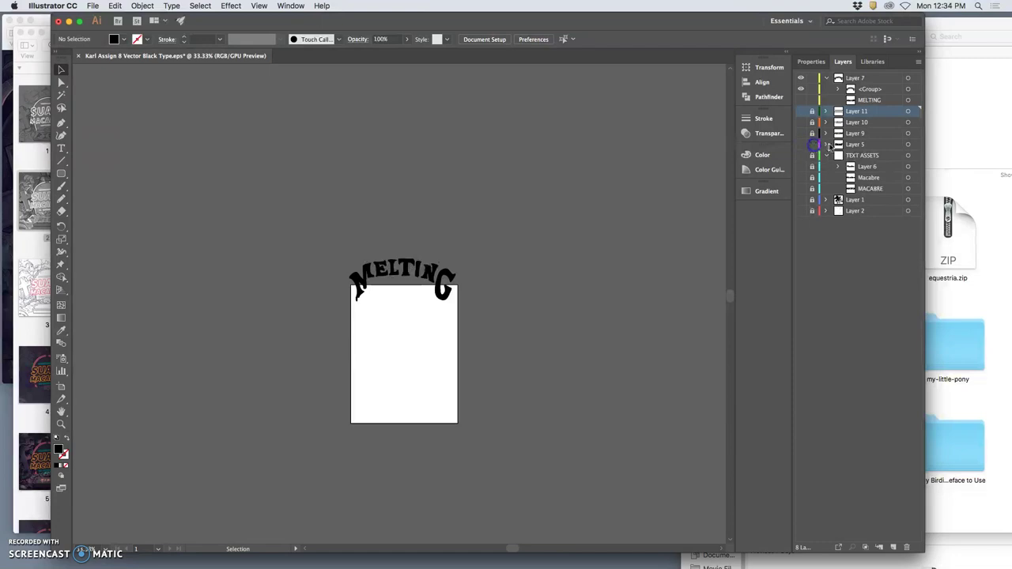
{"action": "left_click", "coordinate": [825, 145]}
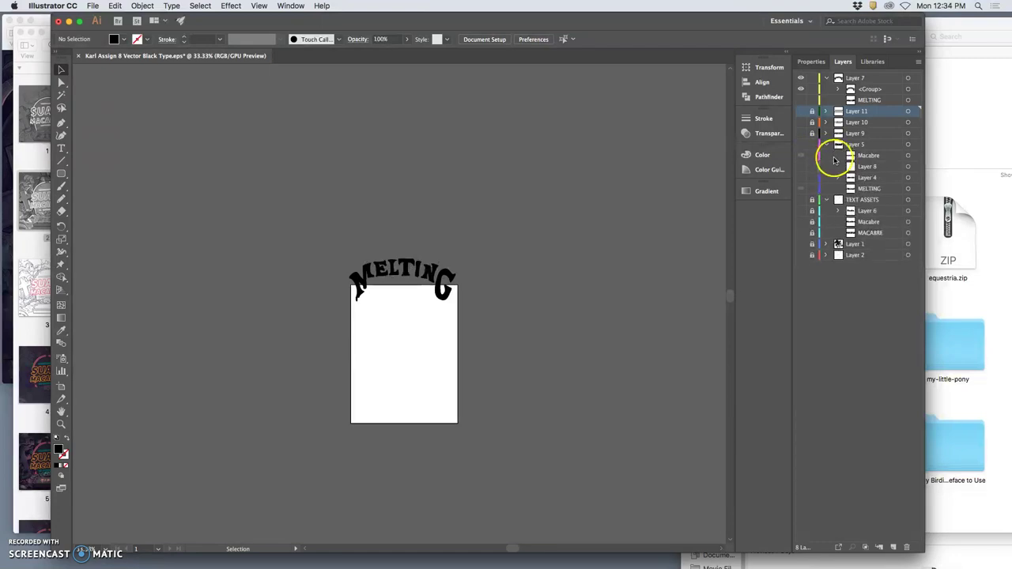
{"action": "left_click", "coordinate": [801, 180]}
{"action": "left_click", "coordinate": [803, 165]}
Step: Show Layer 5 with its sublayers, hide Layer 9 again, and inspect Layer 7's letter group
{"action": "left_click", "coordinate": [802, 134]}
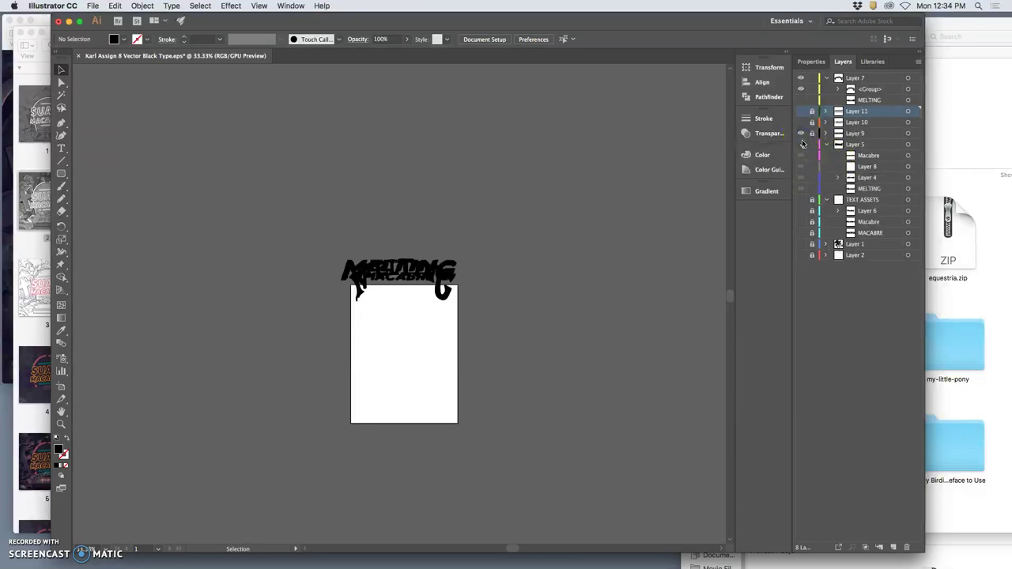
{"action": "left_click", "coordinate": [802, 145]}
{"action": "left_click", "coordinate": [800, 100]}
{"action": "left_click", "coordinate": [801, 132]}
{"action": "left_click", "coordinate": [838, 90]}
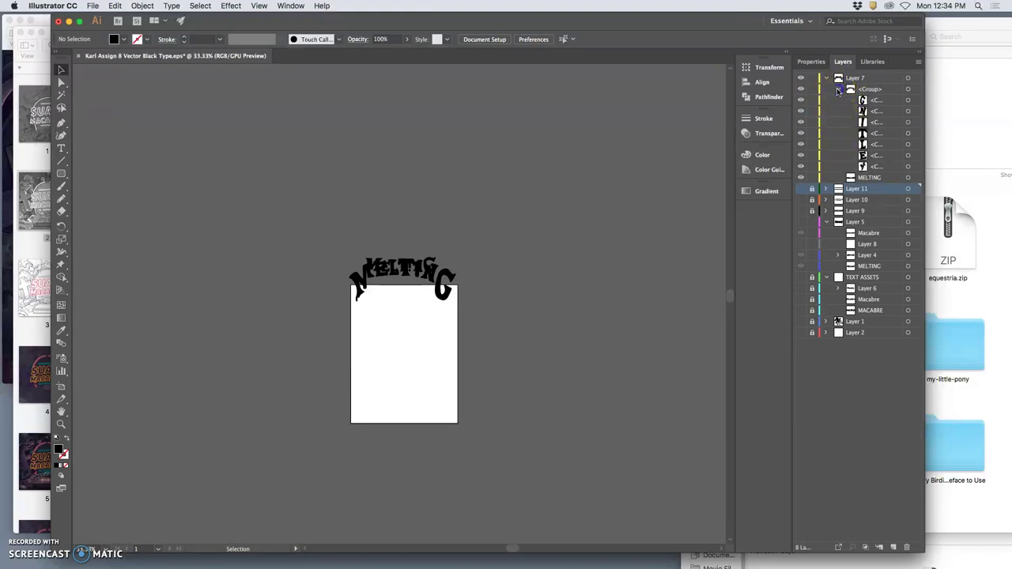
{"action": "left_click", "coordinate": [838, 90]}
Step: Hide the duplicate MELTING sublayer and leave Layer 5's letter artwork visible
{"action": "left_click", "coordinate": [800, 99]}
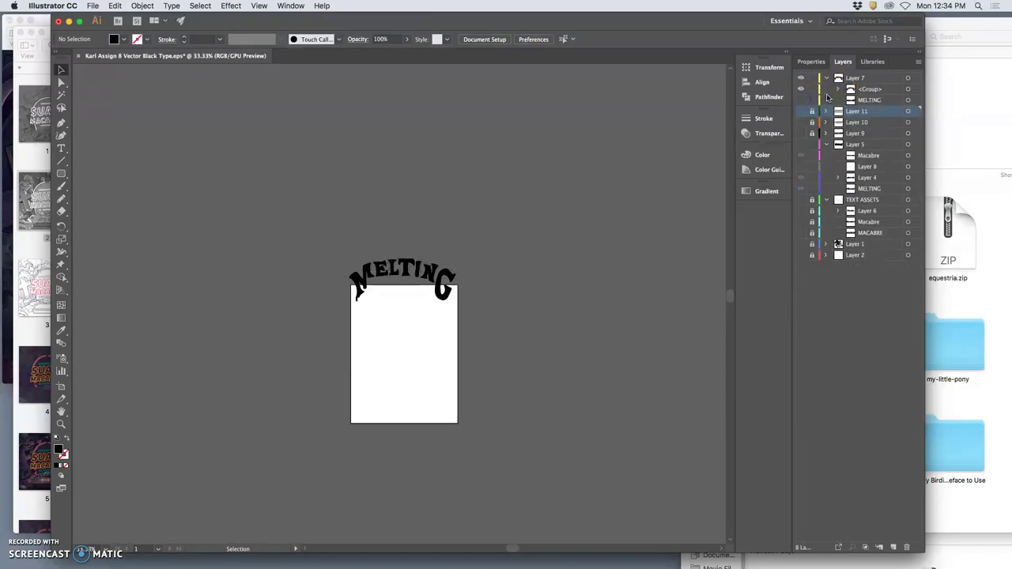
{"action": "left_click", "coordinate": [801, 146]}
{"action": "left_click", "coordinate": [801, 148]}
{"action": "left_click", "coordinate": [801, 148]}
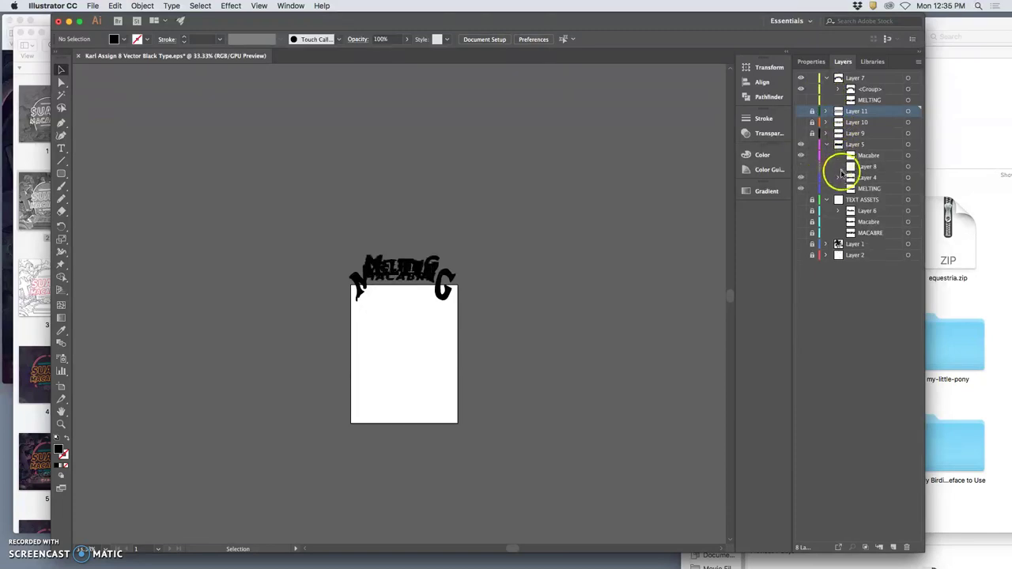